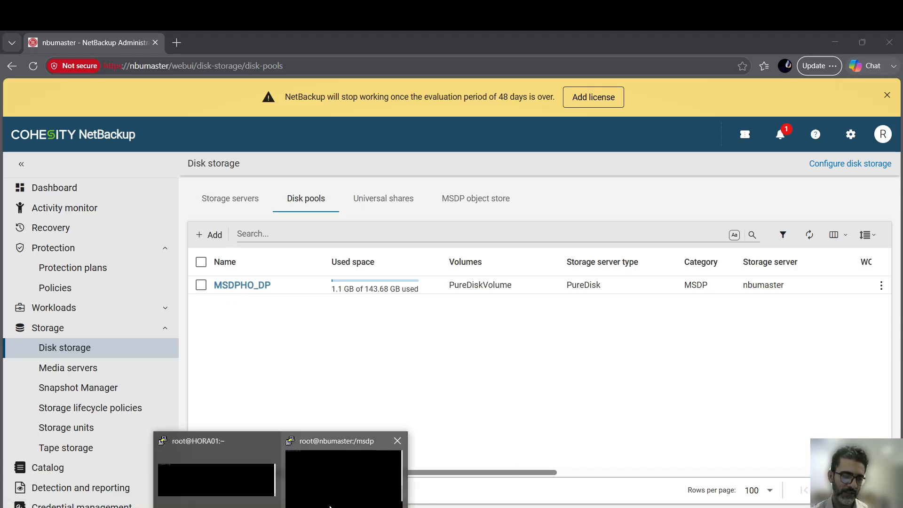
Step: Switch to the root@nbumaster terminal, print the working directory and list the /msdp folders in long format, sorted by reverse modification time
{"action": "left_click", "coordinate": [338, 482]}
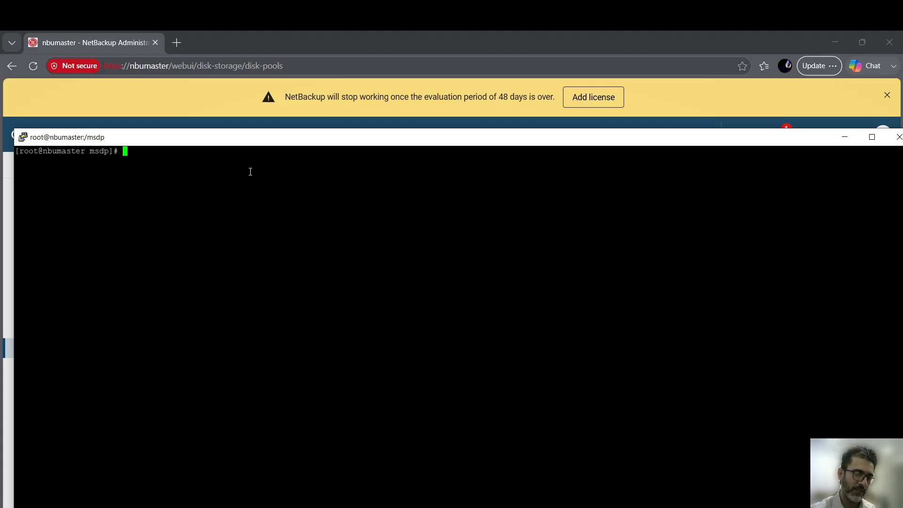
{"action": "type", "text": "pwd"}
{"action": "key", "text": "Return"}
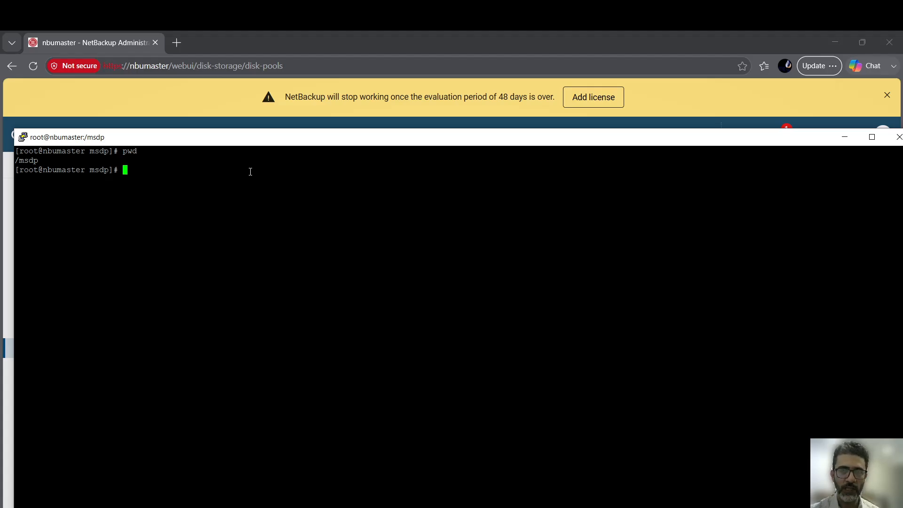
{"action": "type", "text": "ls -ltr"}
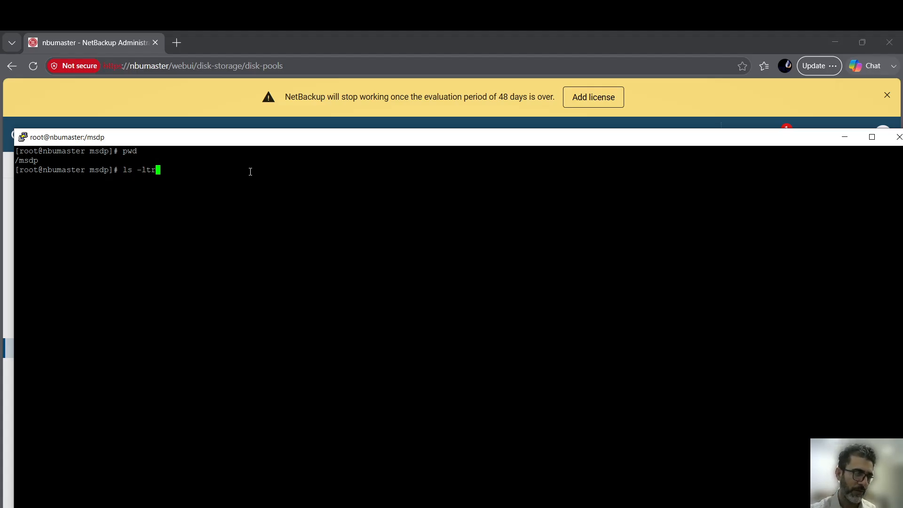
{"action": "key", "text": "Return"}
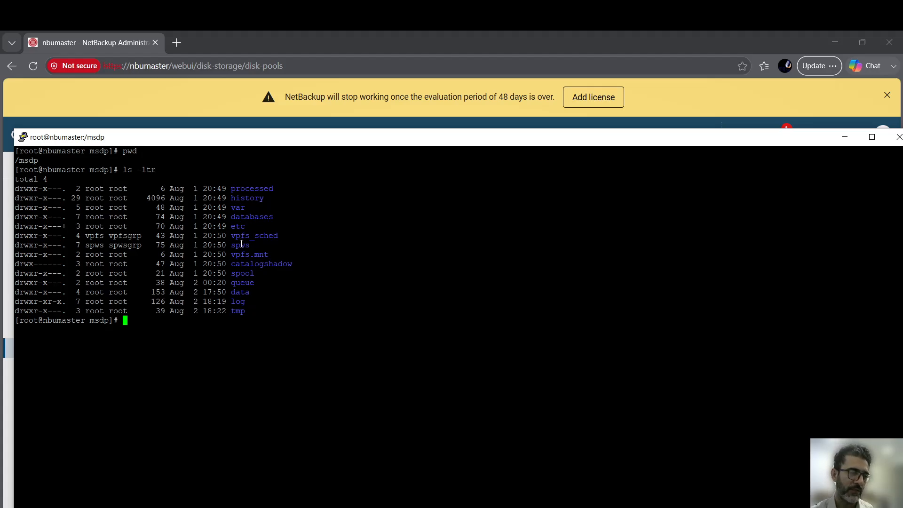
{"action": "left_click_drag", "start_coordinate": [226, 266], "coordinate": [293, 265]}
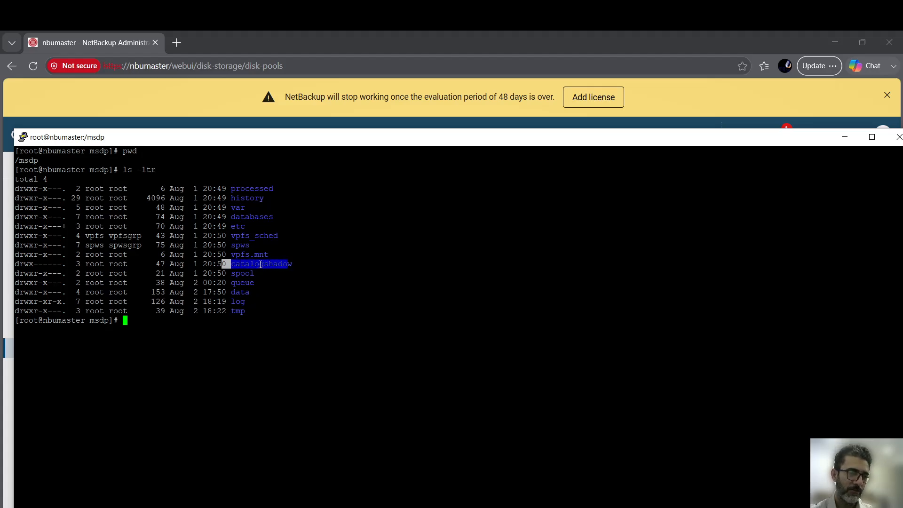
{"action": "left_click", "coordinate": [249, 234]}
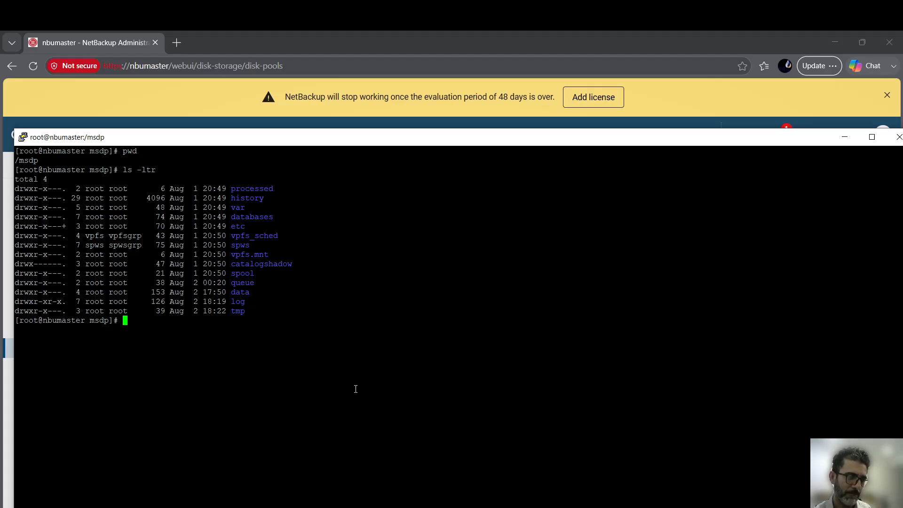
Step: Switch to the NetBackup web console, open a blank new policy form and examine the available policy types
{"action": "left_click", "coordinate": [342, 31]}
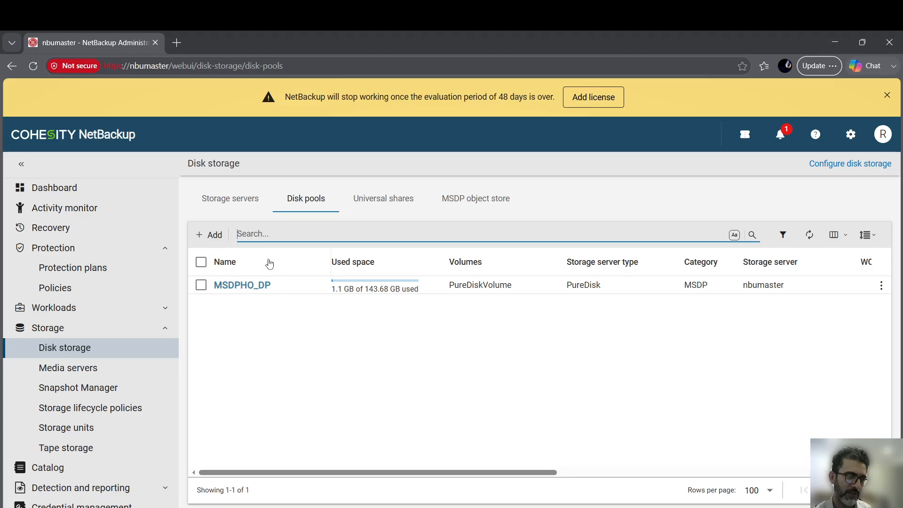
{"action": "left_click", "coordinate": [54, 288]}
{"action": "left_click", "coordinate": [208, 198]}
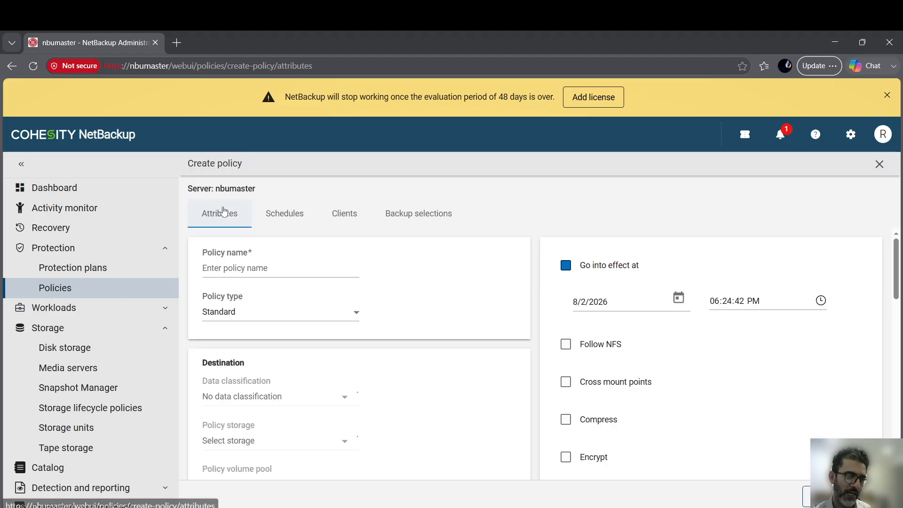
{"action": "left_click", "coordinate": [308, 313]}
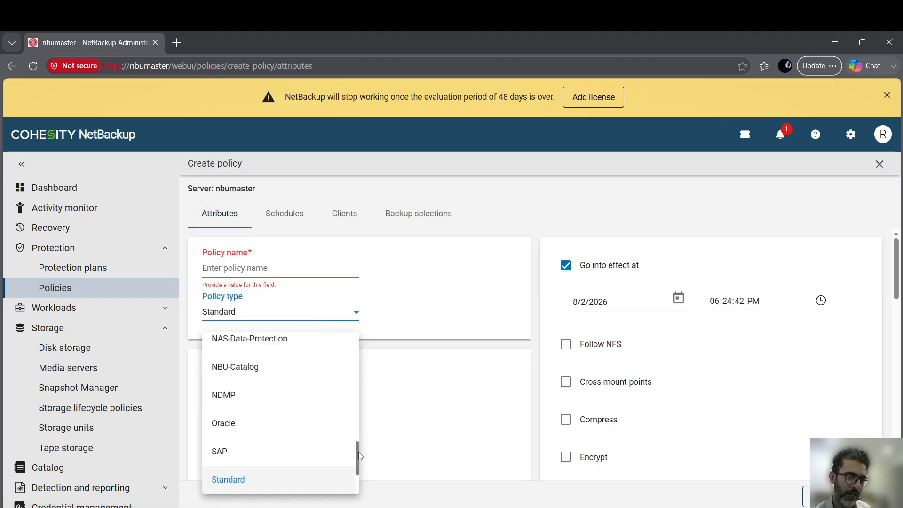
{"action": "left_click_drag", "start_coordinate": [359, 455], "coordinate": [357, 474]}
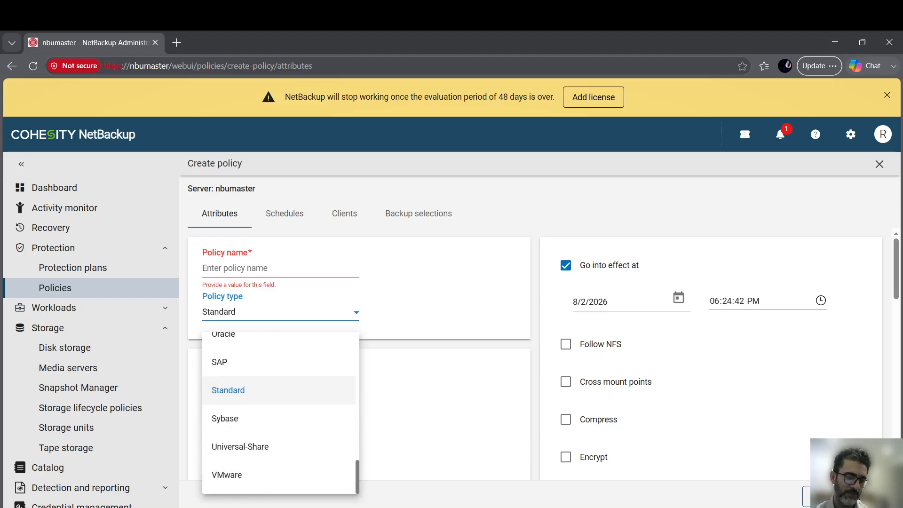
Step: In the nbumaster terminal, recall the earlier command /usr/openv/pdde/pdcr/bin/drcontrol --new_policy --policy MSDP_SHADOW_CATALOG at the prompt
{"action": "left_click", "coordinate": [388, 470]}
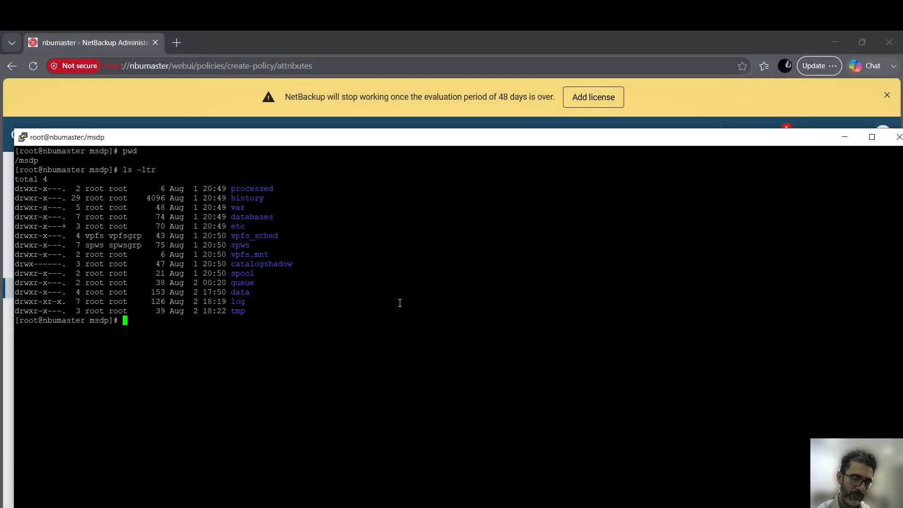
{"action": "key", "text": "Up"}
{"action": "key", "text": "Up"}
{"action": "key", "text": "Up"}
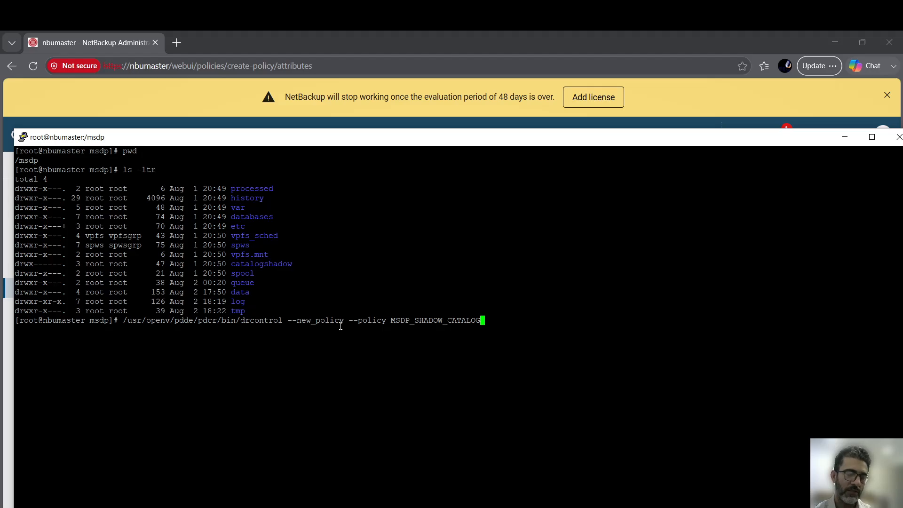
Step: Return to the NetBackup web console and review the configured storage units and the disk storage servers
{"action": "left_click", "coordinate": [354, 32]}
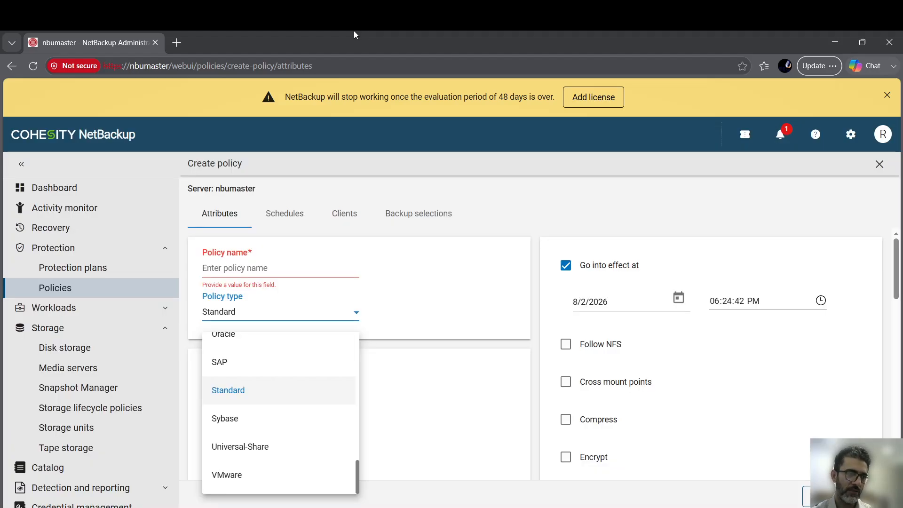
{"action": "left_click", "coordinate": [84, 356]}
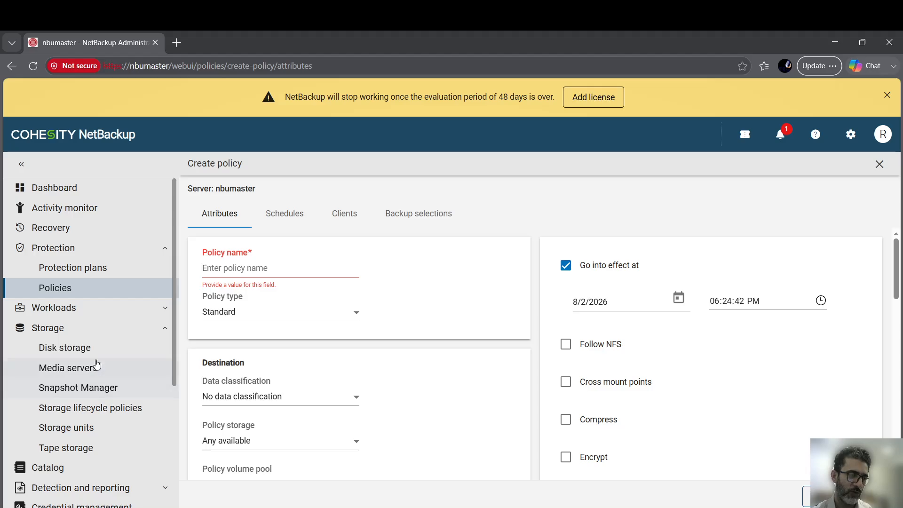
{"action": "left_click", "coordinate": [94, 428]}
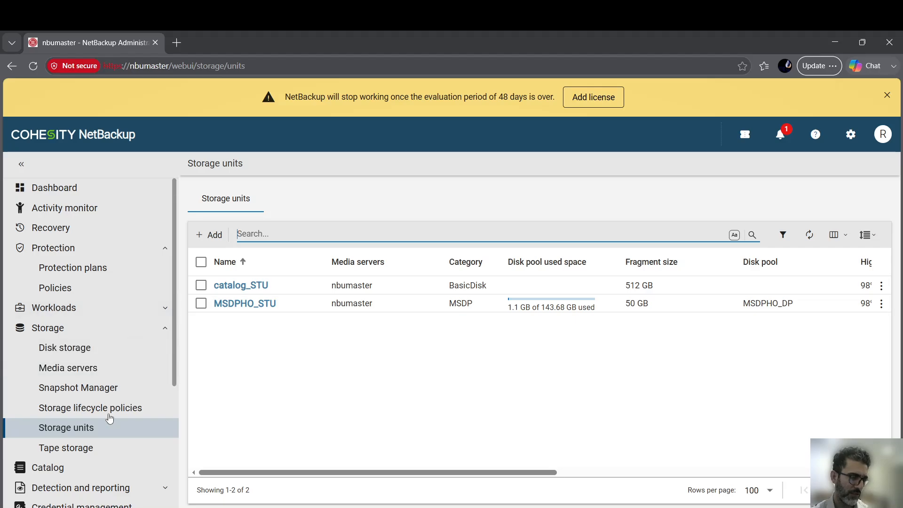
{"action": "left_click", "coordinate": [89, 353]}
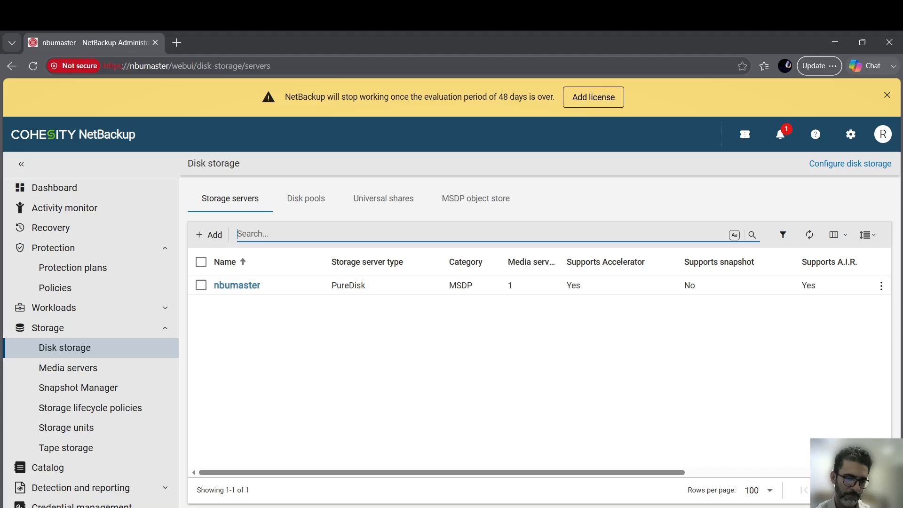
Step: Run the prepared drcontrol command in the nbumaster terminal to create the MSDP_SHADOW_CATALOG policy, and reload the NetBackup web console
{"action": "left_click", "coordinate": [281, 507]}
{"action": "left_click", "coordinate": [381, 466]}
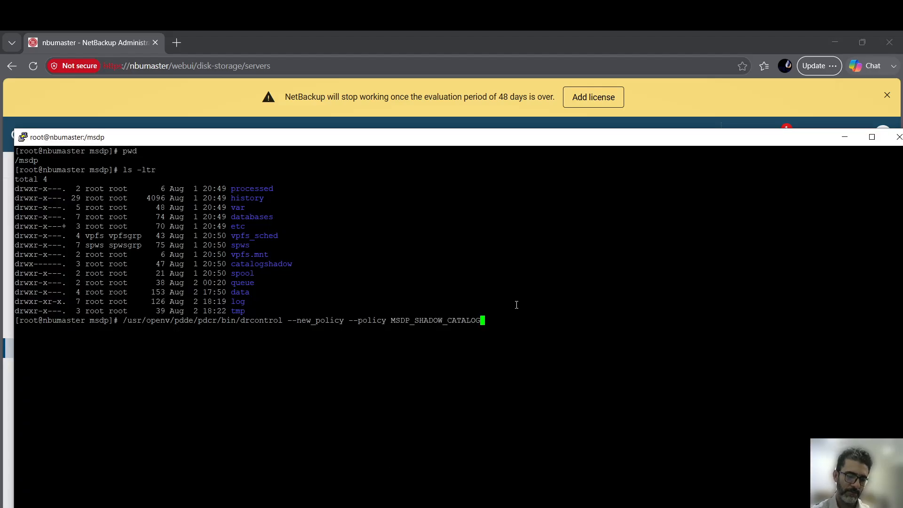
{"action": "key", "text": "Return"}
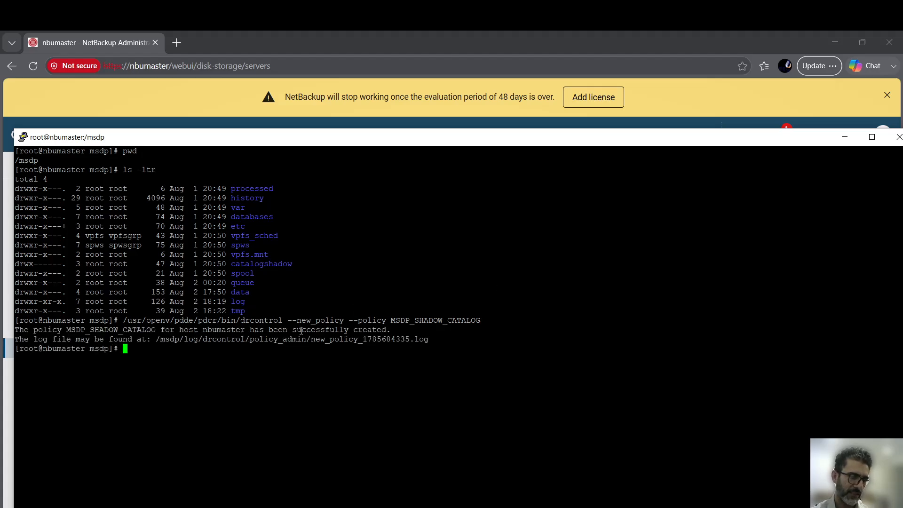
{"action": "left_click", "coordinate": [294, 33]}
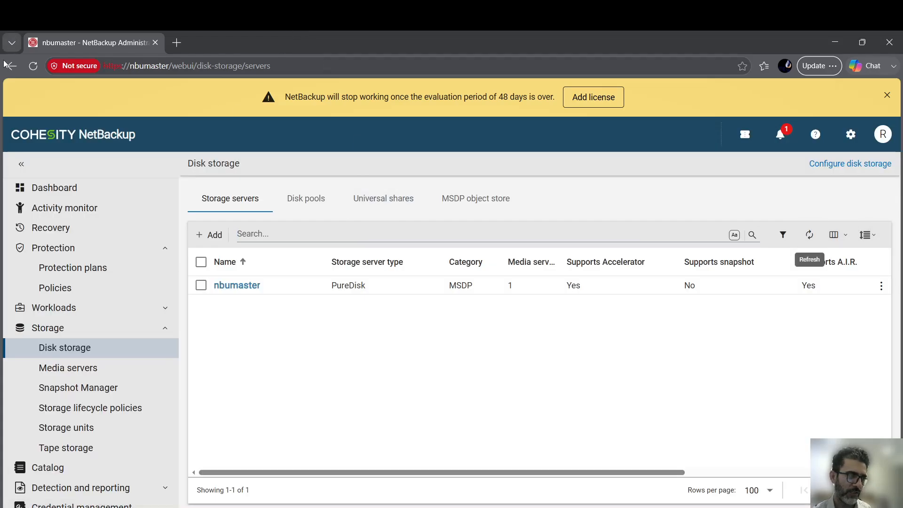
{"action": "left_click", "coordinate": [34, 67]}
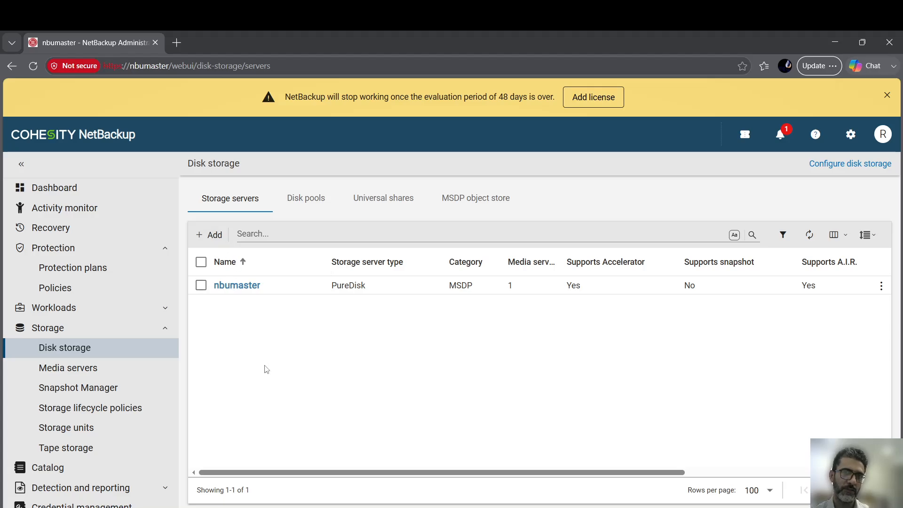
Step: Check the Bare Metal Restore boot servers, and filter the host properties list to Client hosts
{"action": "scroll", "coordinate": [177, 338], "scroll_direction": "down", "scroll_amount": 4}
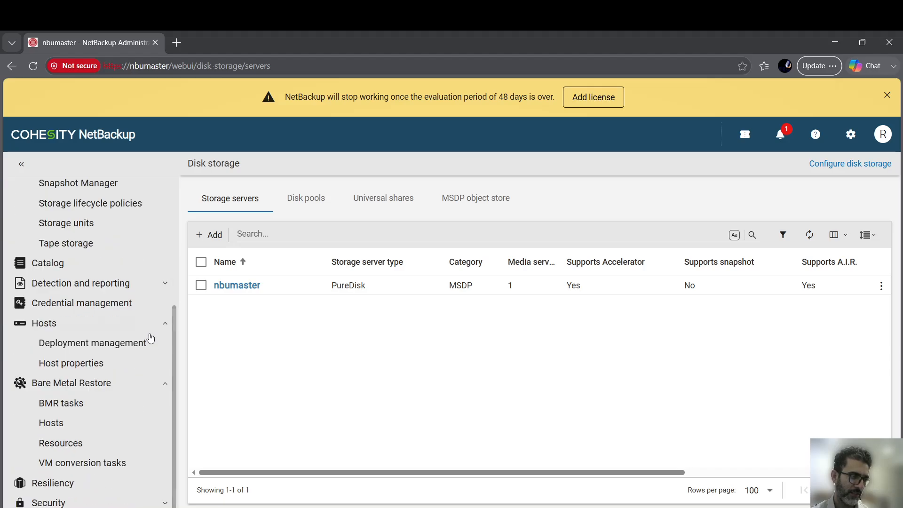
{"action": "scroll", "coordinate": [129, 399], "scroll_direction": "up", "scroll_amount": 1}
{"action": "scroll", "coordinate": [133, 418], "scroll_direction": "down", "scroll_amount": 1}
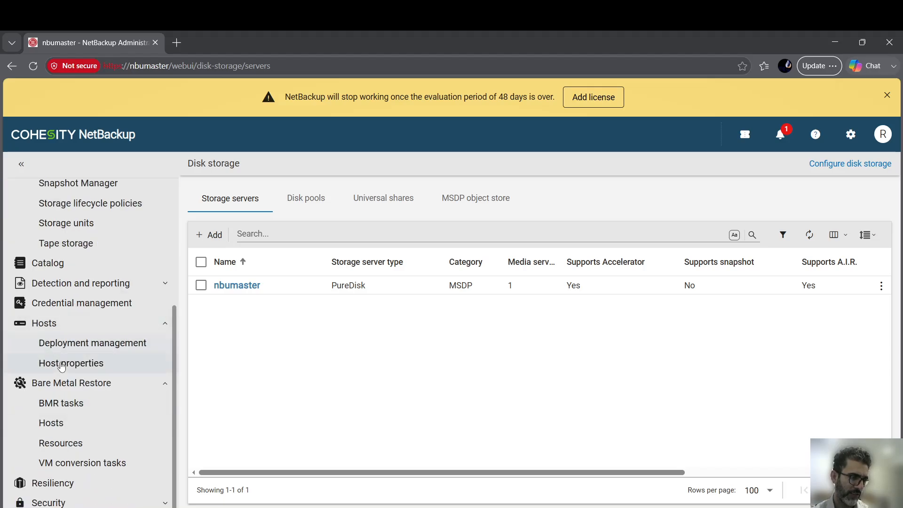
{"action": "left_click", "coordinate": [63, 425]}
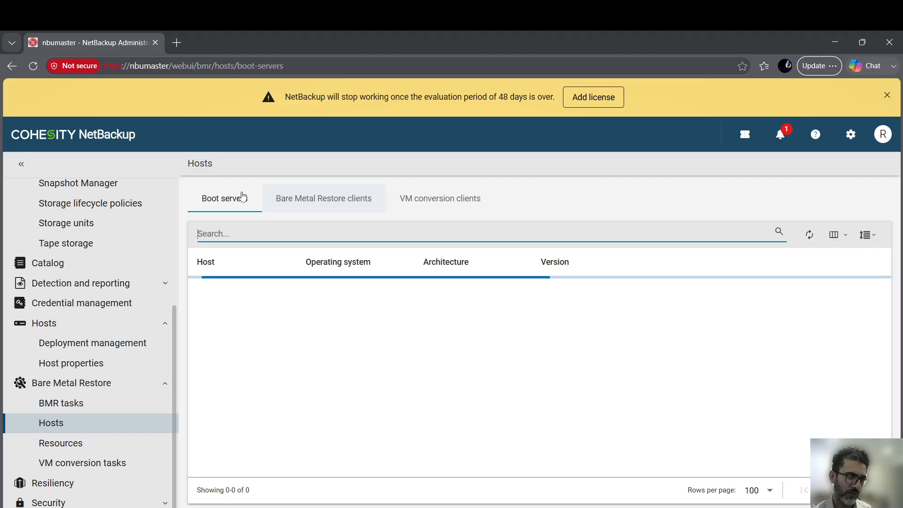
{"action": "left_click", "coordinate": [141, 385]}
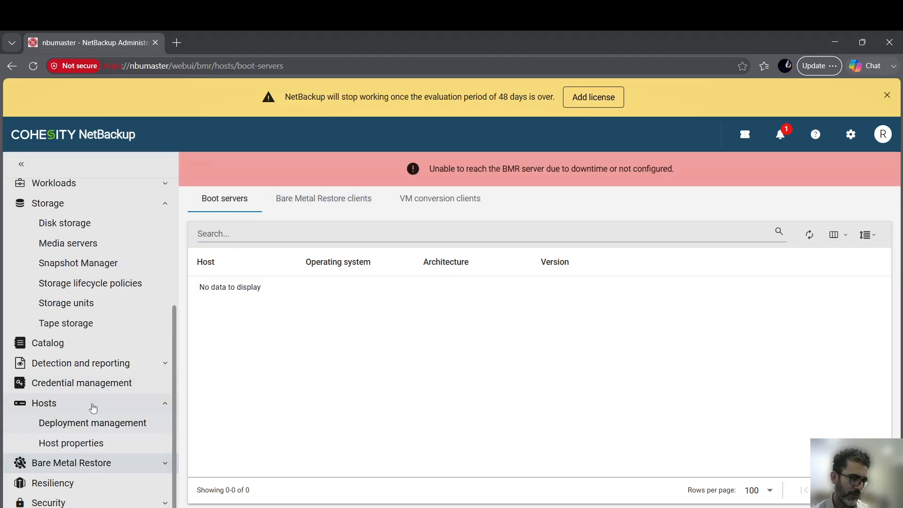
{"action": "left_click", "coordinate": [96, 444]}
{"action": "left_click", "coordinate": [252, 203]}
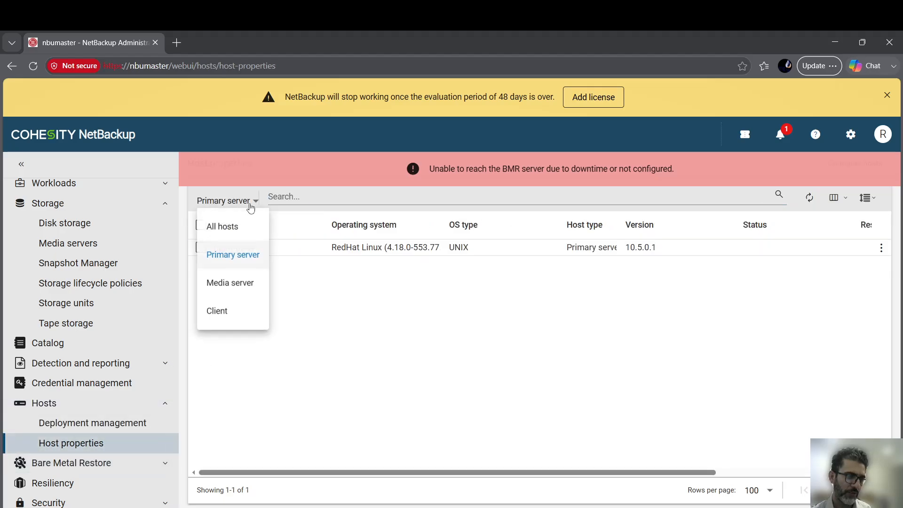
{"action": "left_click", "coordinate": [222, 313]}
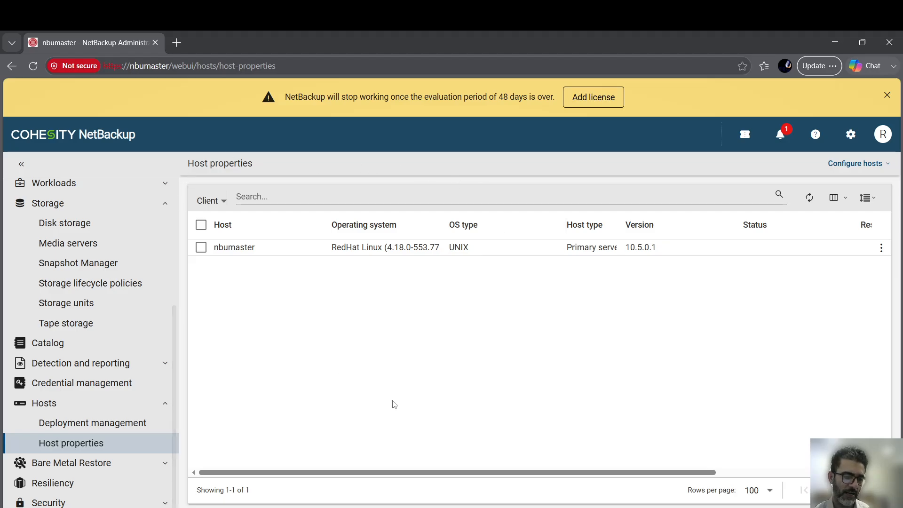
Step: Switch to the 172.20.5.30 remote desktop session and dismiss its completed-installation message
{"action": "mouse_move", "coordinate": [397, 507]}
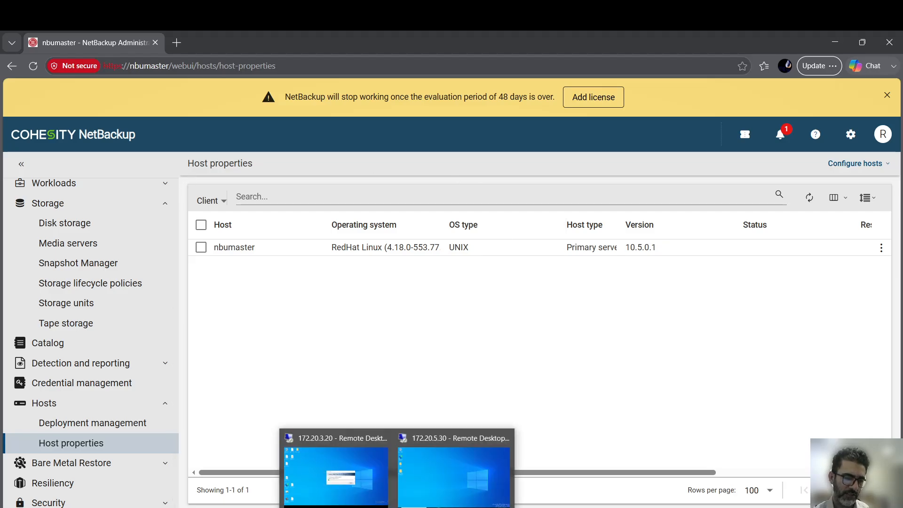
{"action": "left_click", "coordinate": [454, 475]}
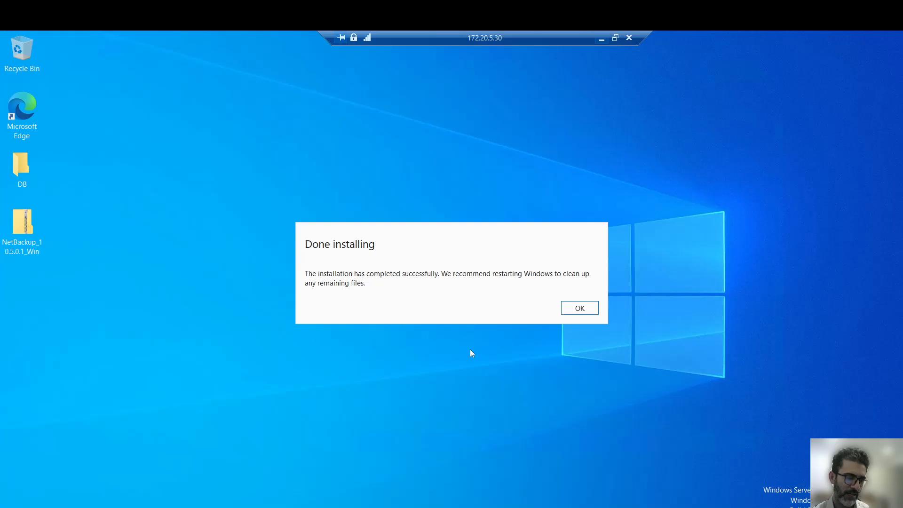
{"action": "left_click", "coordinate": [579, 308]}
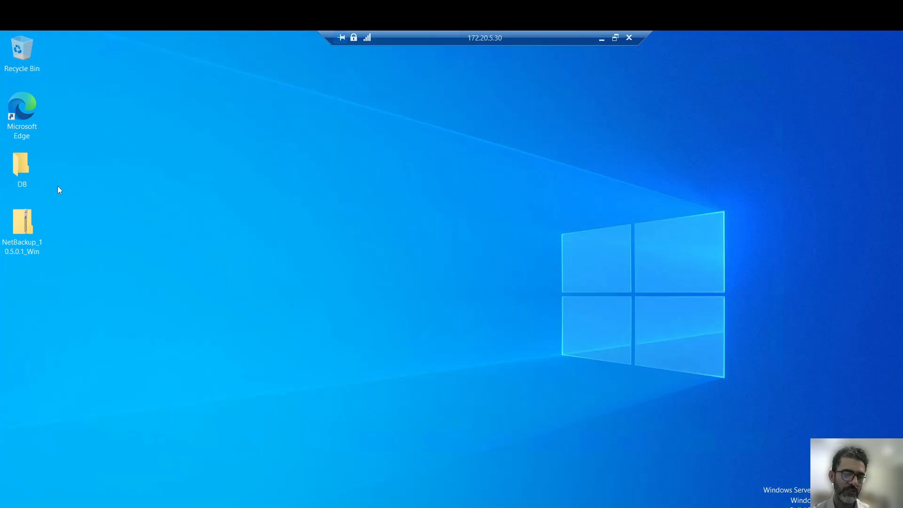
Step: Extract the NetBackup_10.5.0.1_Win archive into a desktop folder of the same name and open that folder
{"action": "right_click", "coordinate": [29, 223]}
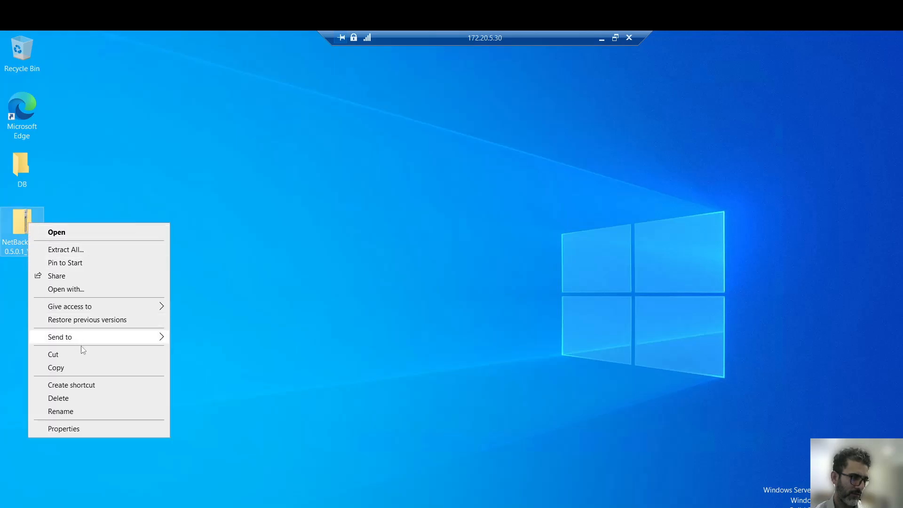
{"action": "left_click", "coordinate": [14, 242]}
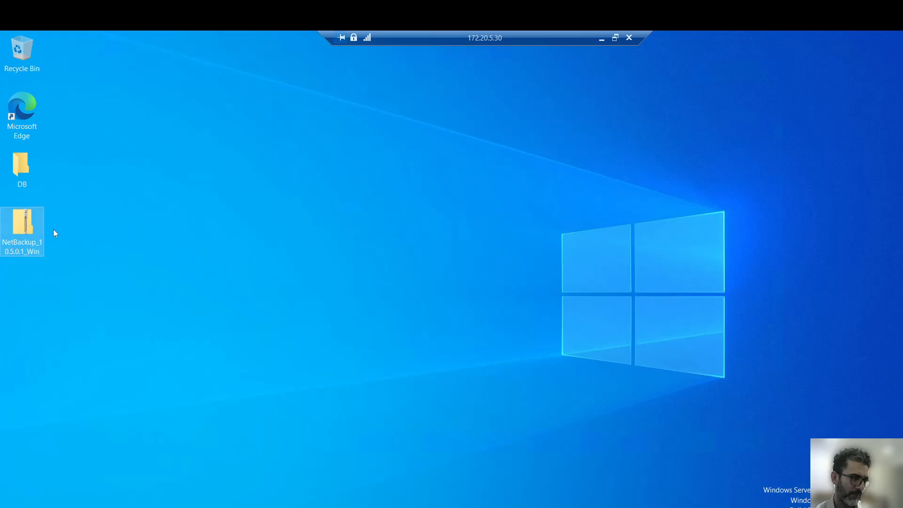
{"action": "left_click", "coordinate": [62, 222]}
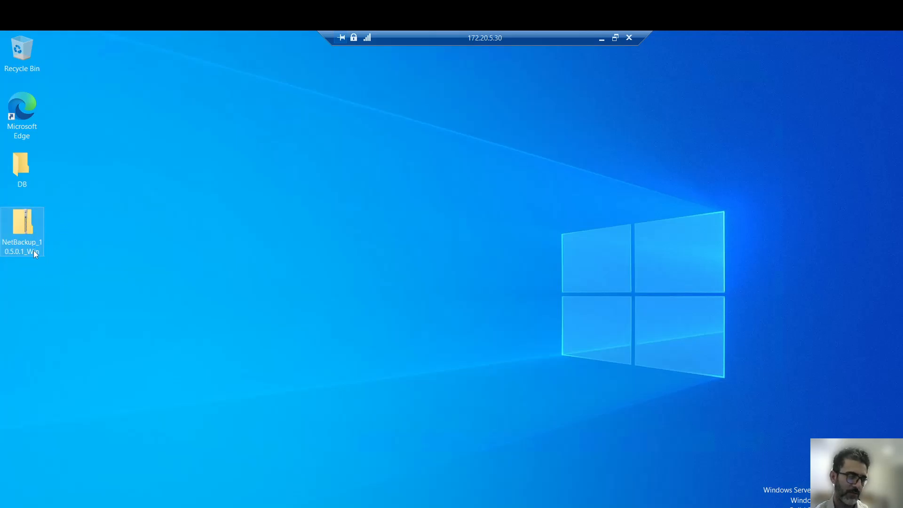
{"action": "right_click", "coordinate": [23, 221]}
{"action": "left_click", "coordinate": [95, 247]}
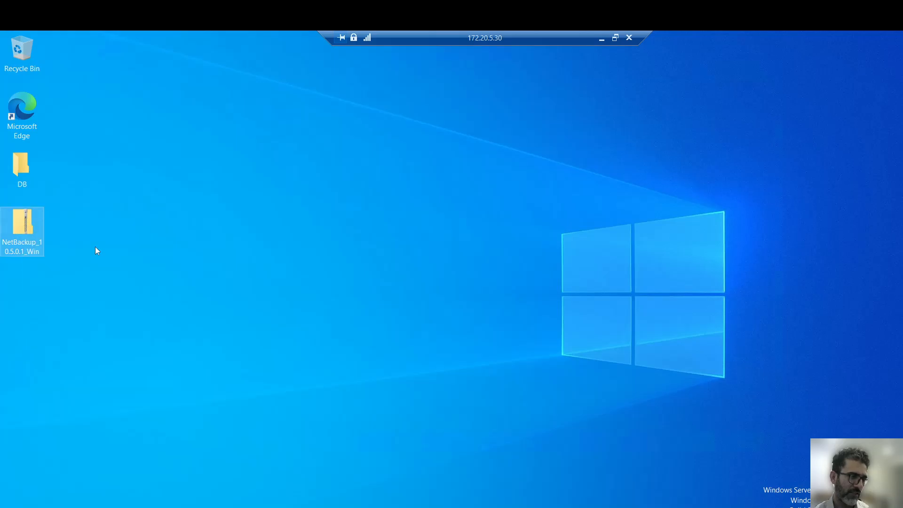
{"action": "left_click", "coordinate": [557, 392]}
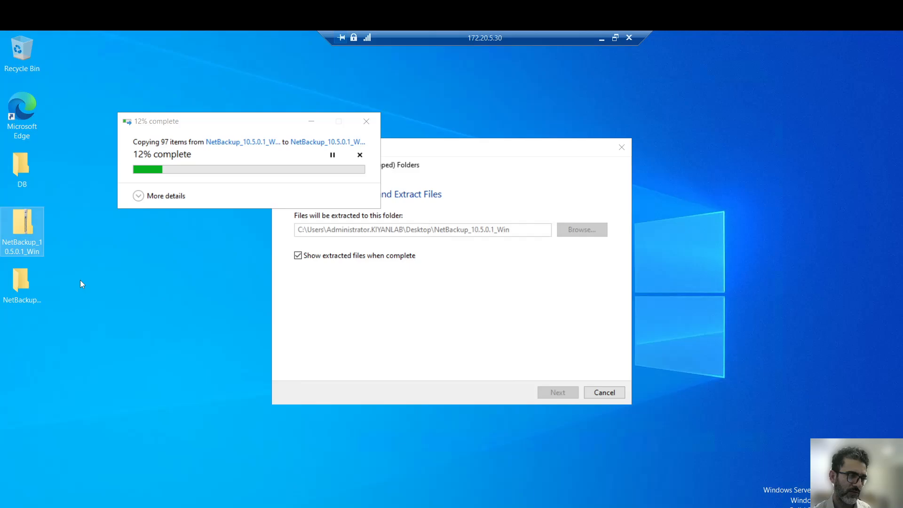
{"action": "left_click", "coordinate": [21, 285]}
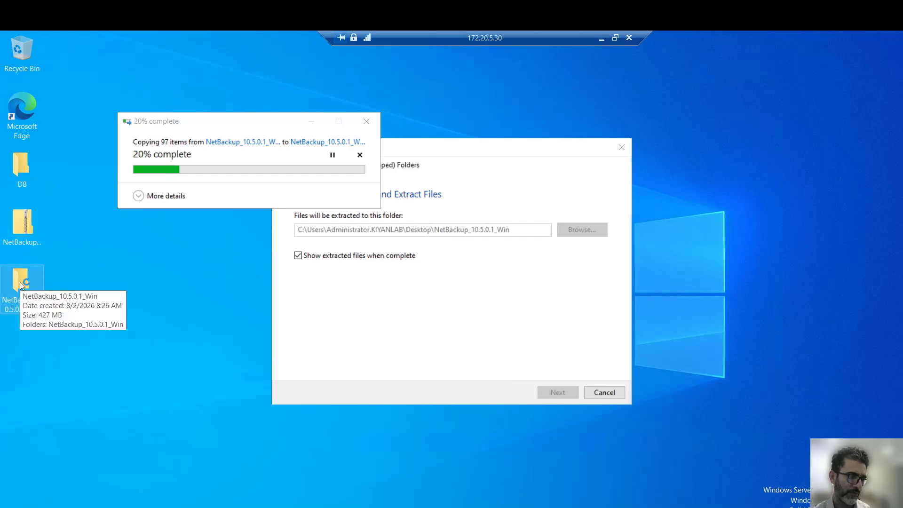
Step: Inspect the extracted NetBackup_10.5.0.1_Win folder and its x64 subfolder, and check the progress of the extraction
{"action": "left_click", "coordinate": [99, 337]}
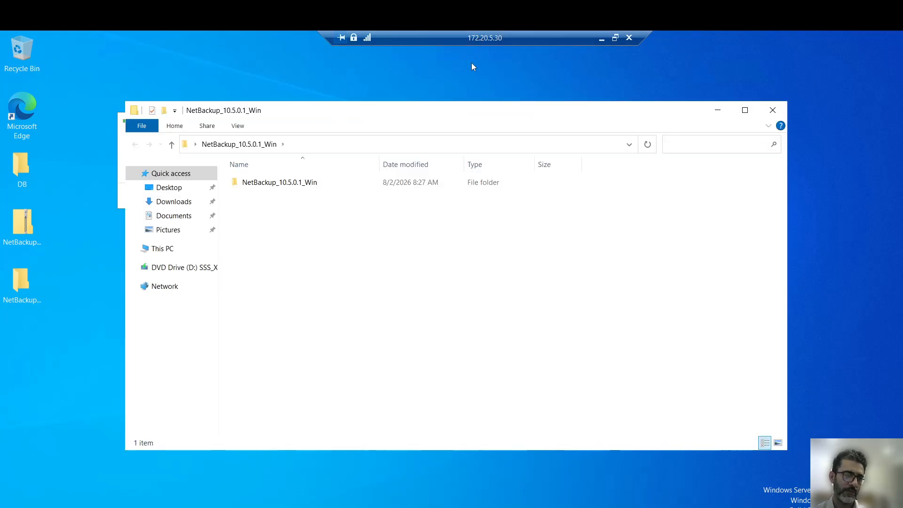
{"action": "double_click", "coordinate": [287, 184]}
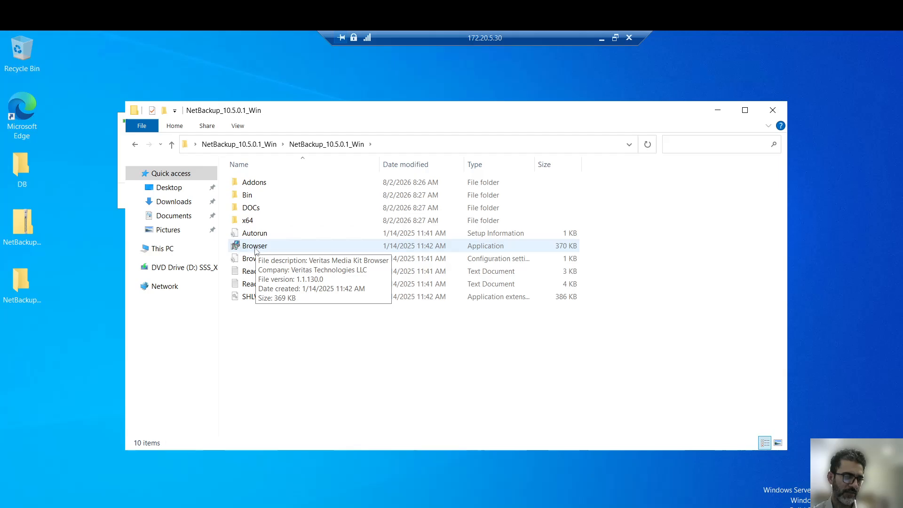
{"action": "double_click", "coordinate": [254, 223]}
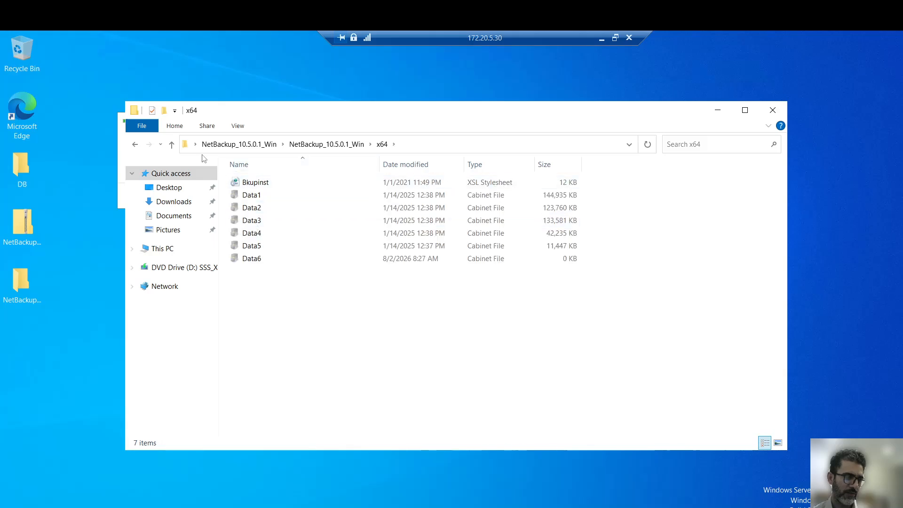
{"action": "left_click", "coordinate": [172, 145]}
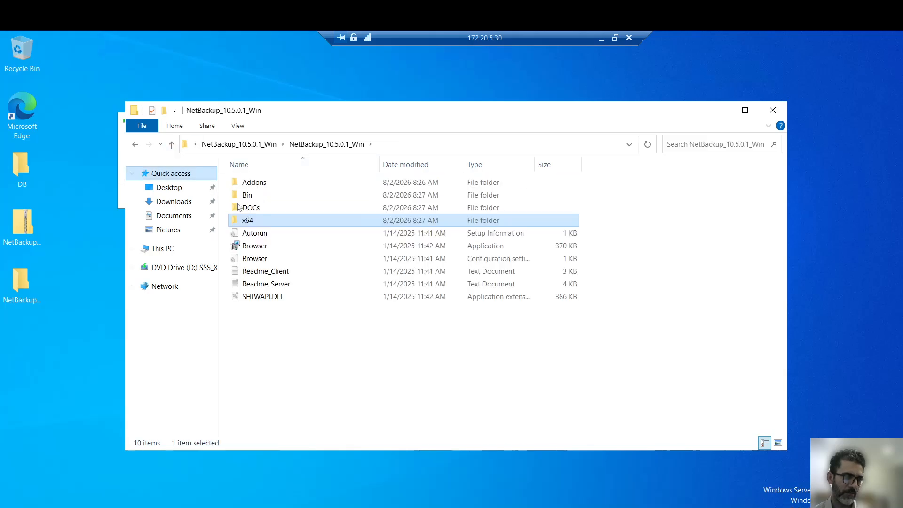
{"action": "left_click", "coordinate": [304, 507]}
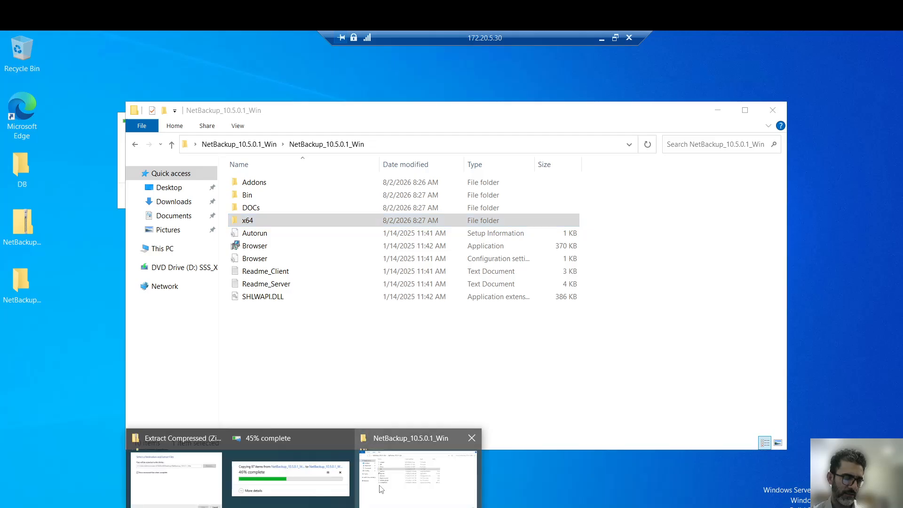
{"action": "left_click", "coordinate": [290, 475]}
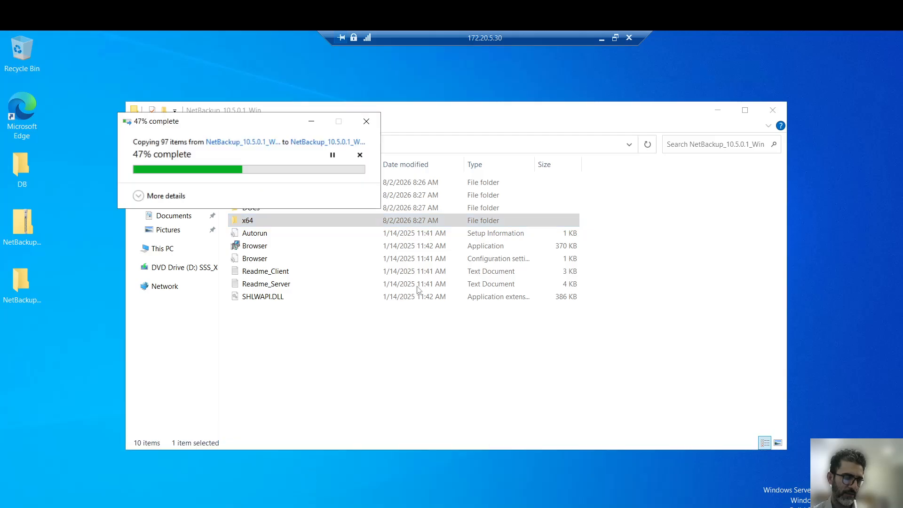
Step: Switch back to the NetBackup web console and refresh the client host properties list
{"action": "left_click", "coordinate": [602, 41]}
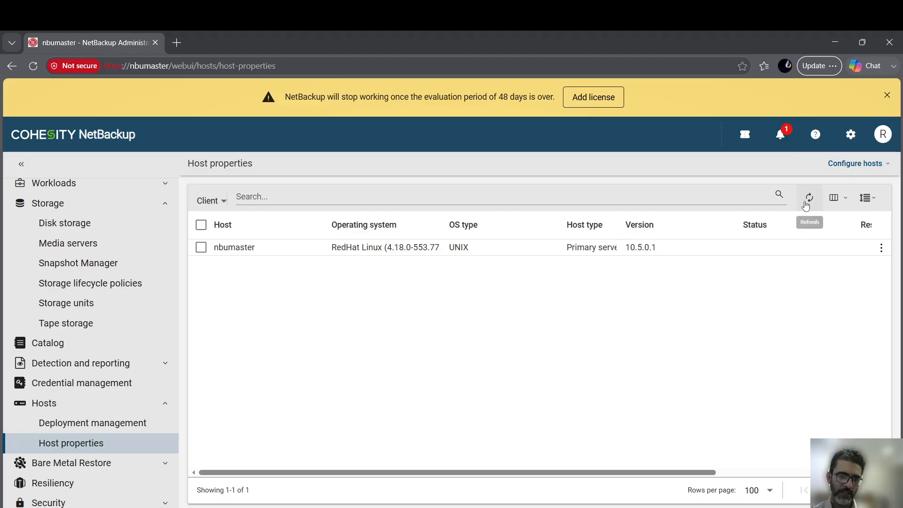
{"action": "left_click", "coordinate": [808, 201]}
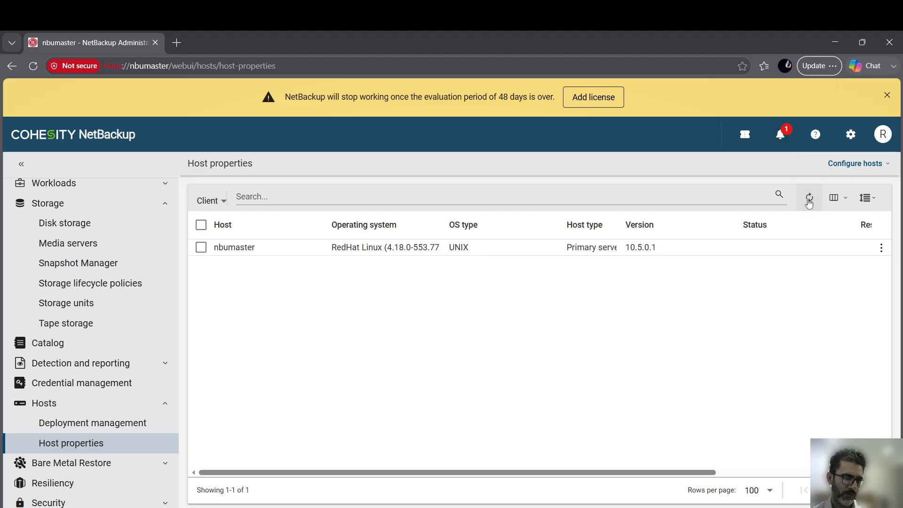
{"action": "left_click", "coordinate": [38, 67]}
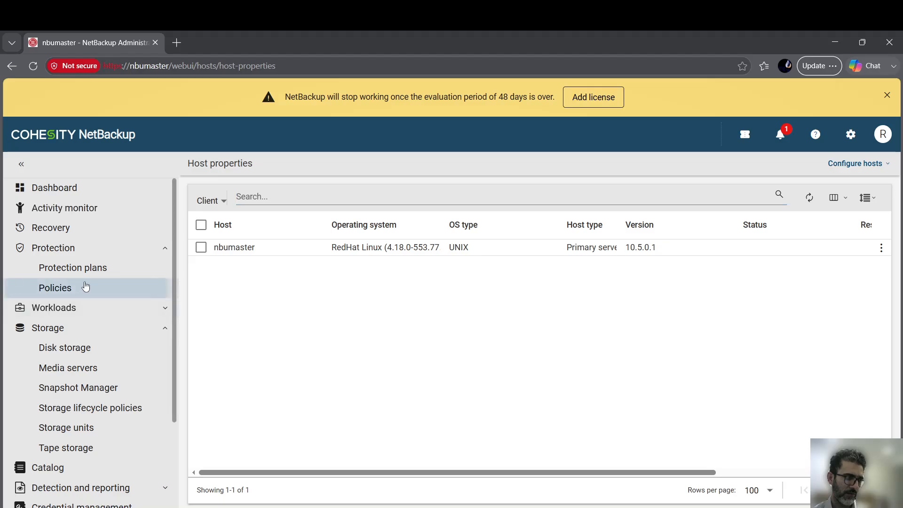
Step: Display the list of protection policies and dismiss the evaluation license notification
{"action": "left_click", "coordinate": [85, 288]}
{"action": "left_click", "coordinate": [84, 275]}
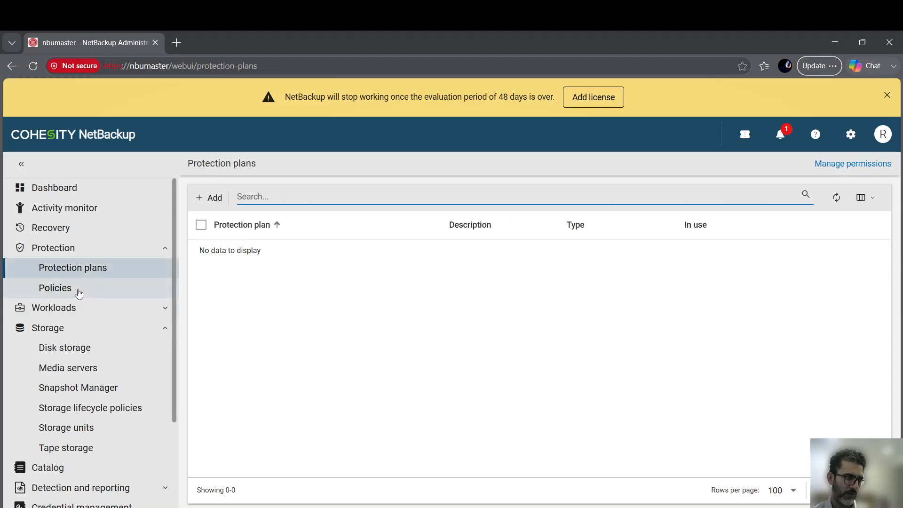
{"action": "left_click", "coordinate": [78, 291]}
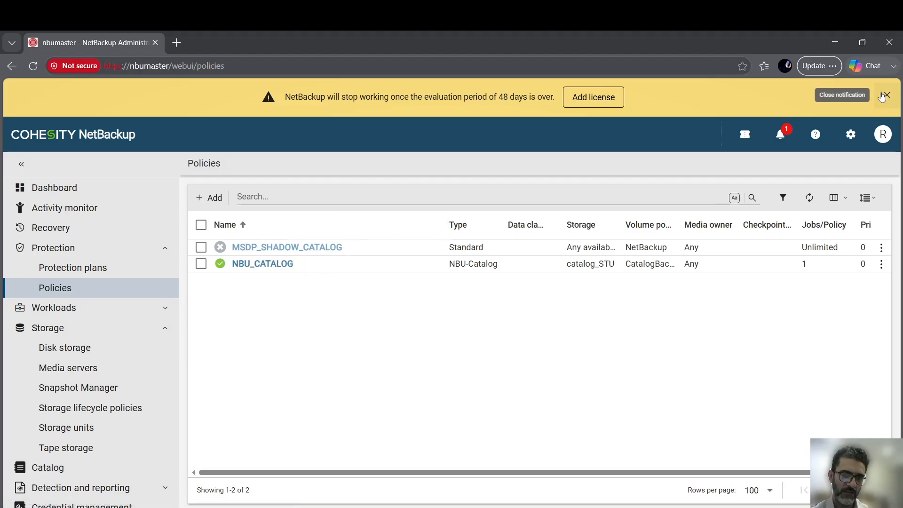
{"action": "left_click", "coordinate": [885, 95]}
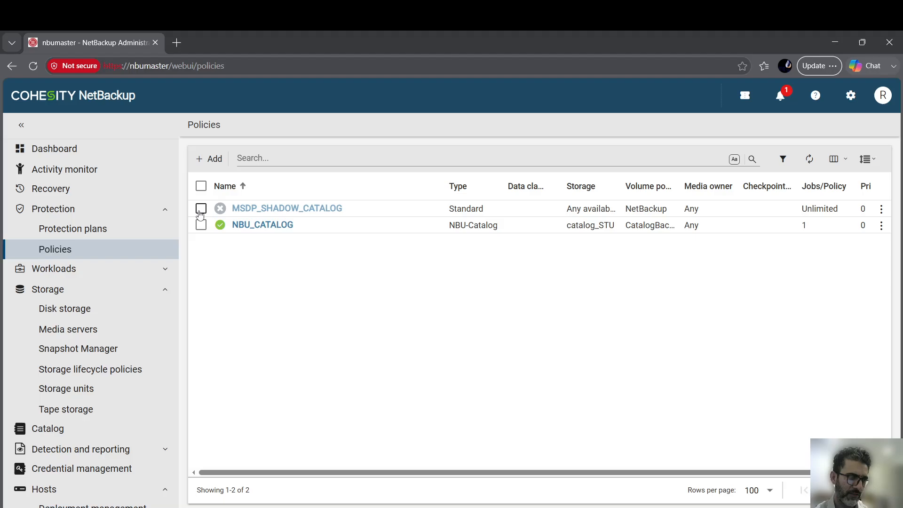
Step: Open the MSDP_SHADOW_CATALOG policy for editing and set its policy storage to catalog_STU
{"action": "left_click", "coordinate": [200, 208]}
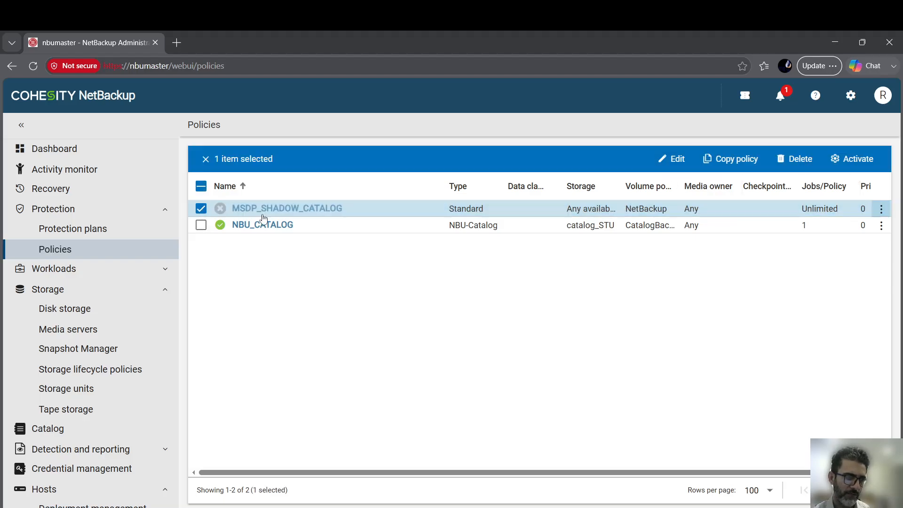
{"action": "left_click", "coordinate": [258, 209]}
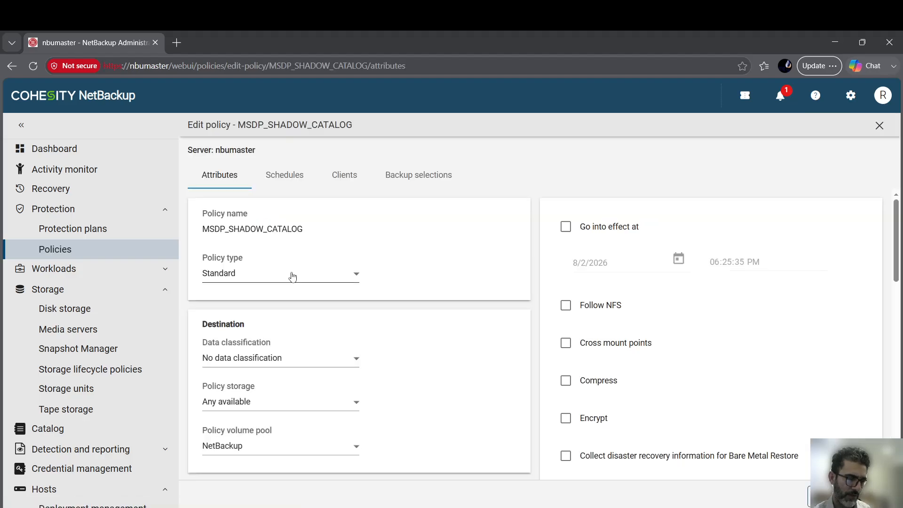
{"action": "scroll", "coordinate": [256, 242], "scroll_direction": "down", "scroll_amount": 1}
{"action": "scroll", "coordinate": [256, 241], "scroll_direction": "up", "scroll_amount": 1}
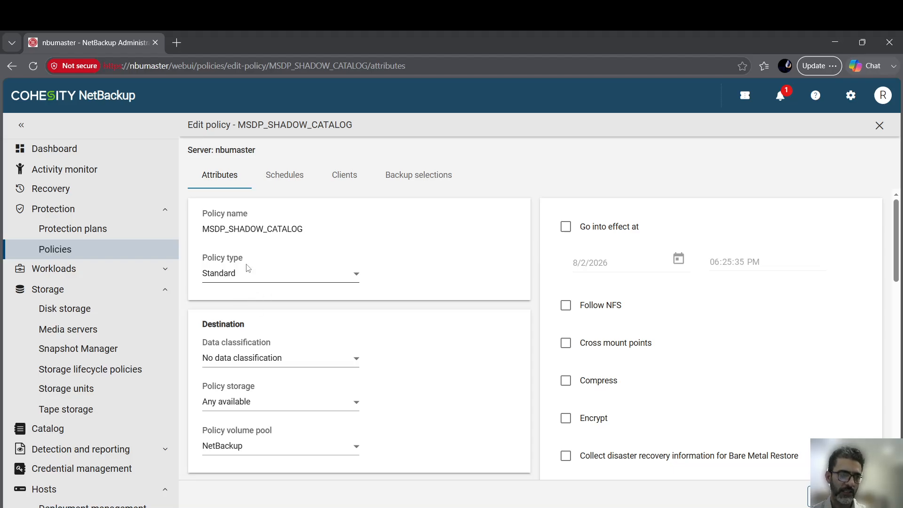
{"action": "scroll", "coordinate": [246, 280], "scroll_direction": "down", "scroll_amount": 1}
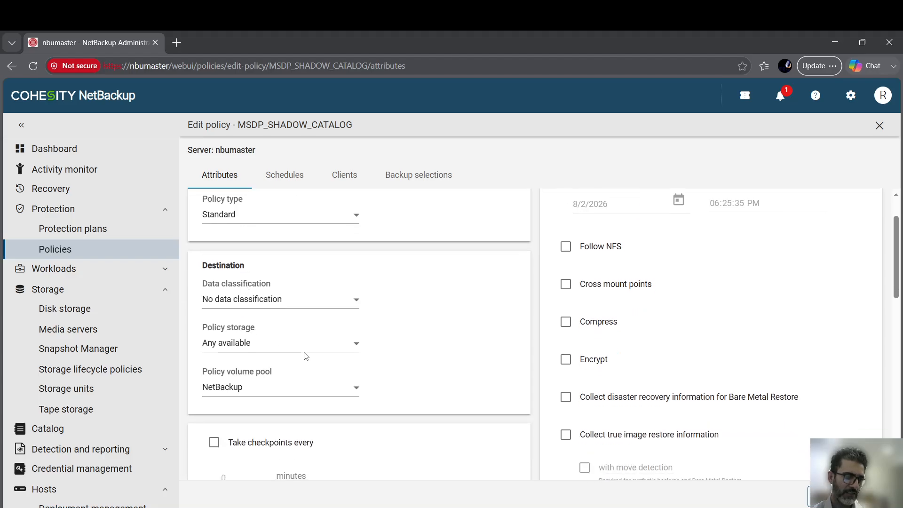
{"action": "left_click", "coordinate": [307, 350]}
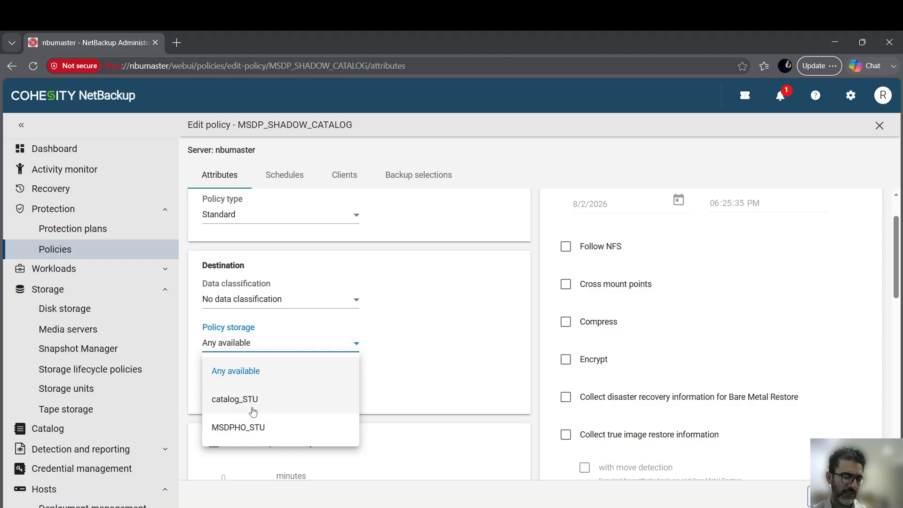
{"action": "left_click", "coordinate": [256, 404]}
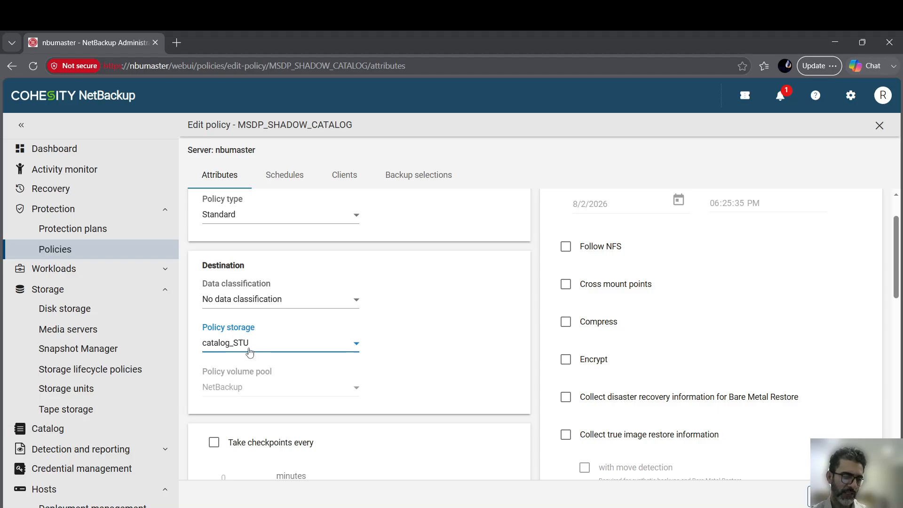
Step: Review the schedule preview and the Full and Differential-Inc backup schedules of the MSDP_SHADOW_CATALOG policy
{"action": "left_click", "coordinate": [290, 176]}
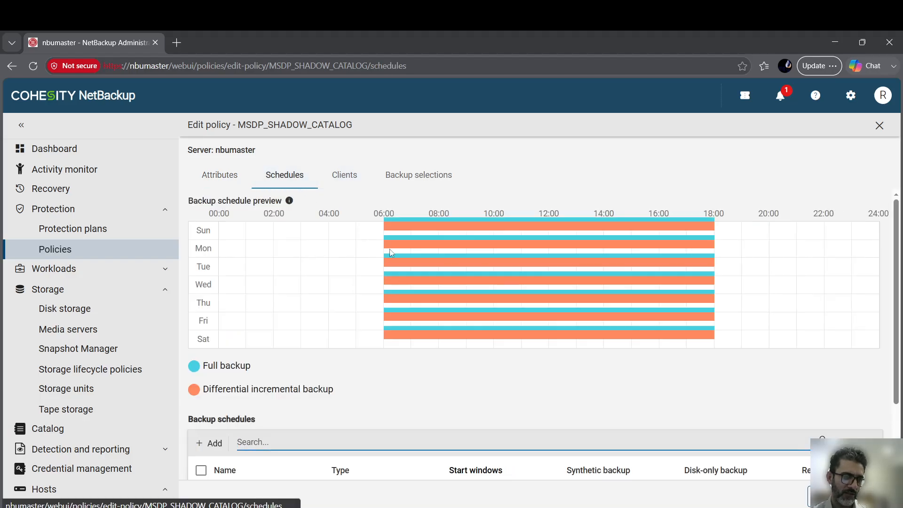
{"action": "scroll", "coordinate": [289, 331], "scroll_direction": "down", "scroll_amount": 2}
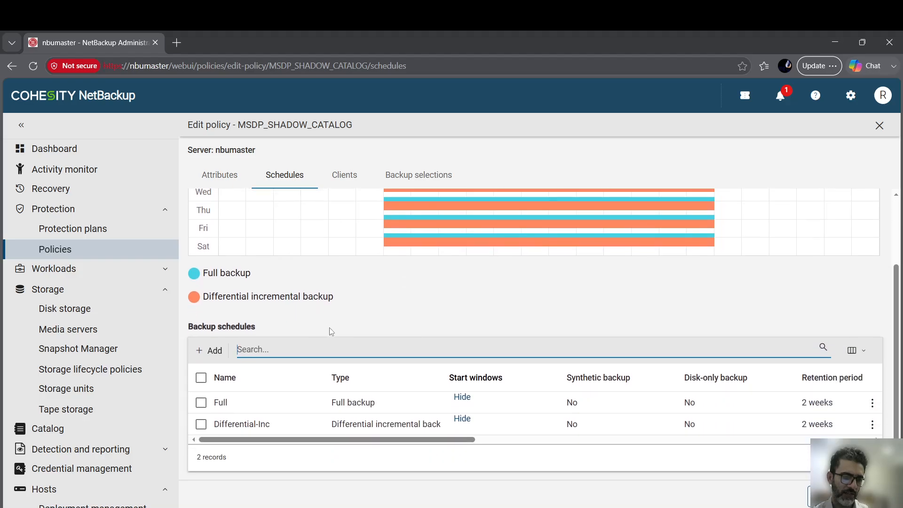
{"action": "scroll", "coordinate": [312, 389], "scroll_direction": "up", "scroll_amount": 1}
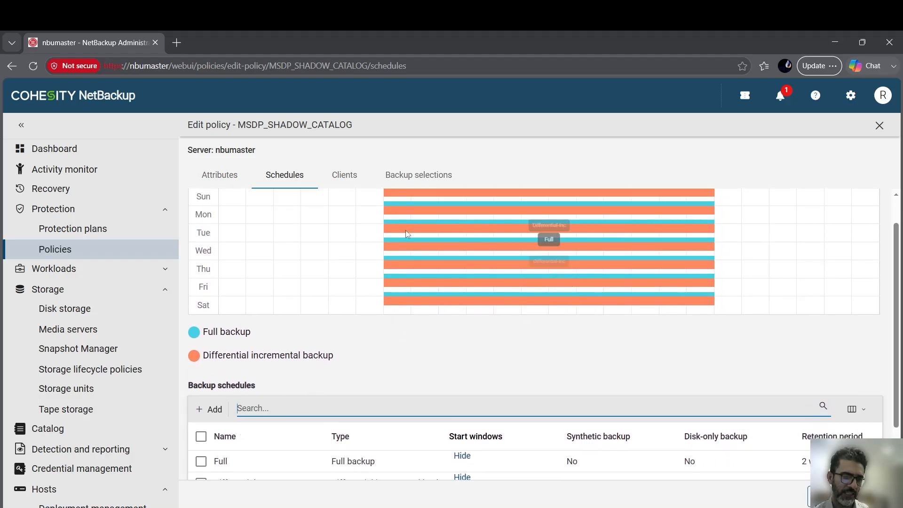
{"action": "scroll", "coordinate": [408, 234], "scroll_direction": "down", "scroll_amount": 1}
{"action": "left_click", "coordinate": [200, 402]}
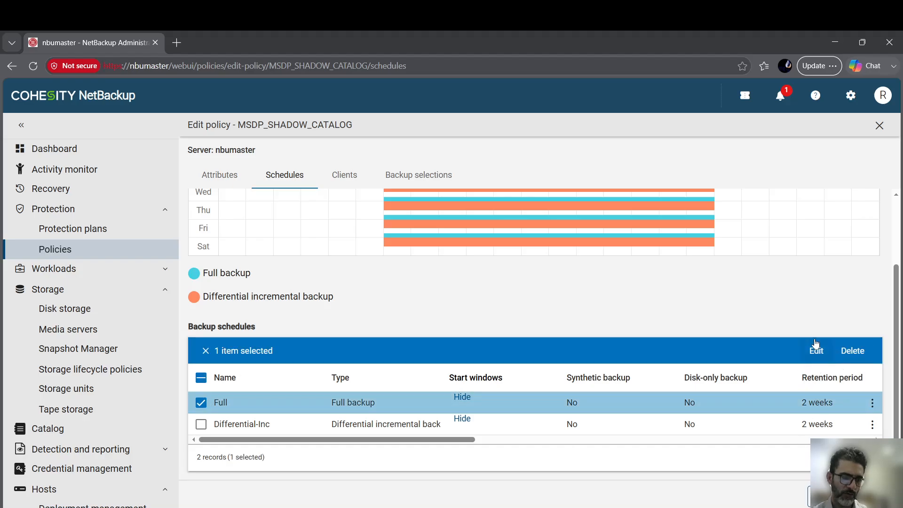
{"action": "scroll", "coordinate": [555, 308], "scroll_direction": "up", "scroll_amount": 1}
Step: Review the policy's clients and backup selections, and leave the policy editor without saving
{"action": "left_click", "coordinate": [354, 180]}
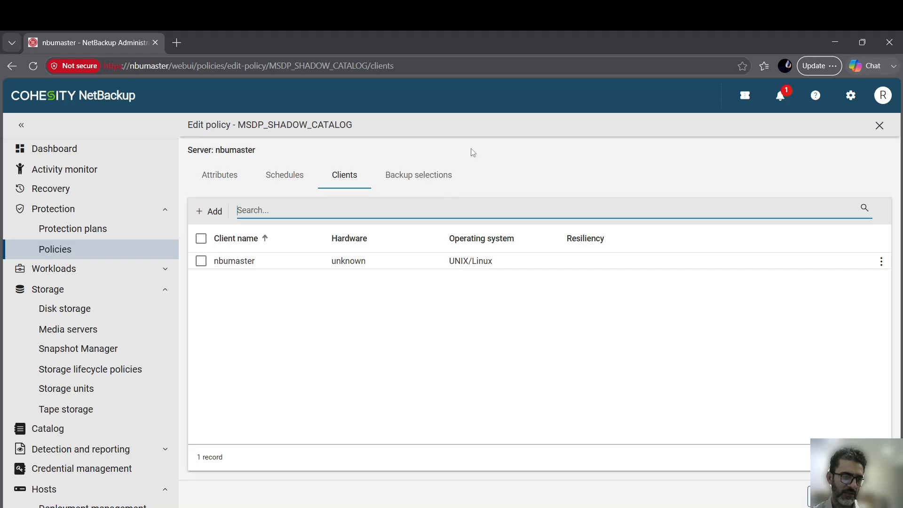
{"action": "left_click", "coordinate": [428, 178]}
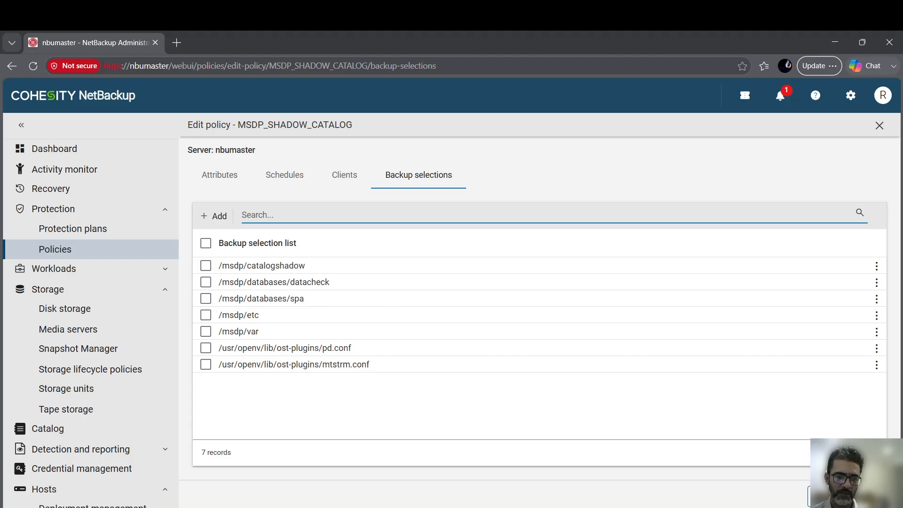
{"action": "left_click", "coordinate": [826, 497]}
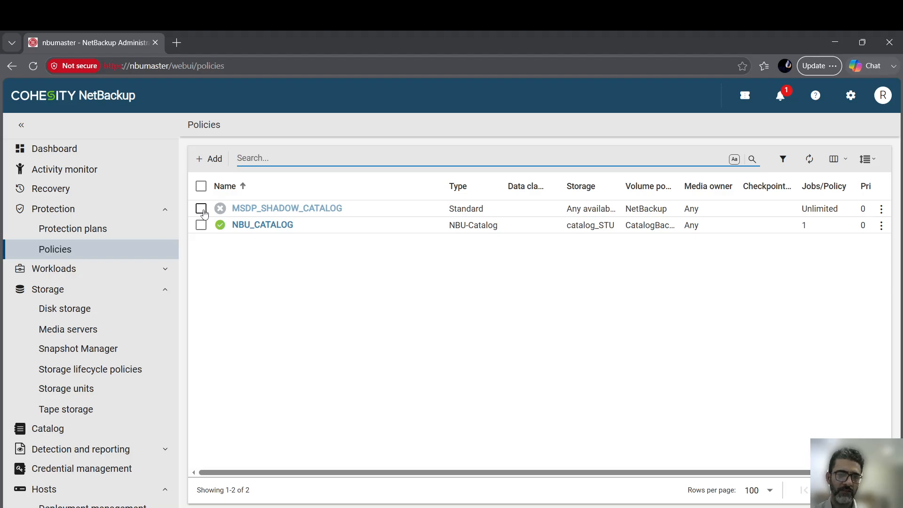
{"action": "left_click", "coordinate": [394, 414]}
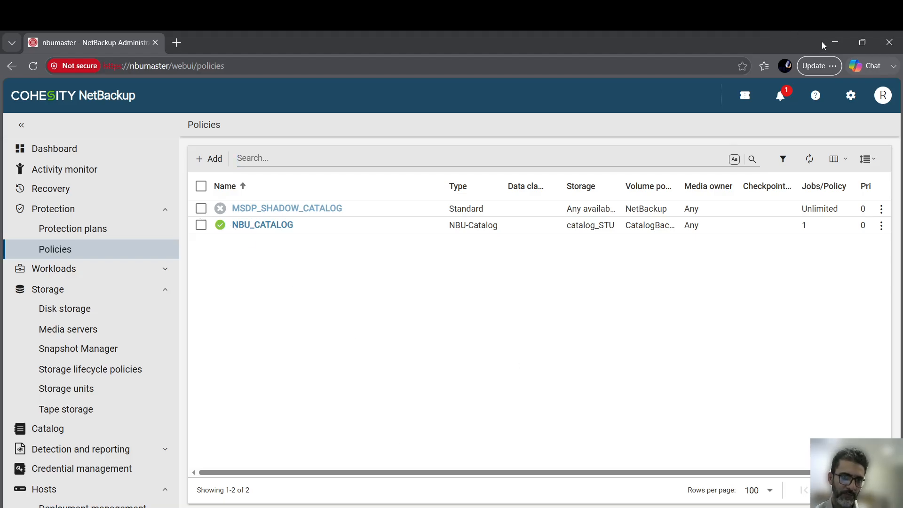
Step: Switch to the 172.20.5.30 remote desktop session and run the Browser application from the extracted inner NetBackup_10.5.0.1_Win folder as administrator
{"action": "left_click", "coordinate": [835, 43]}
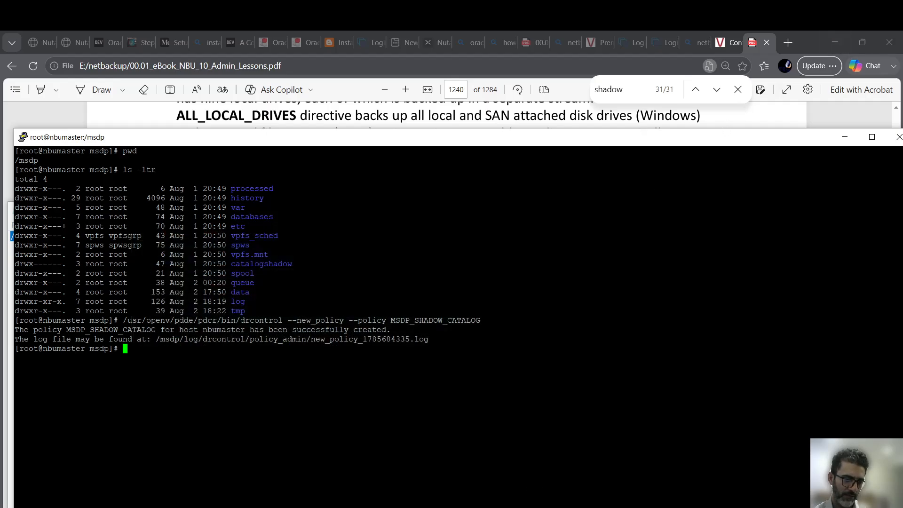
{"action": "mouse_move", "coordinate": [396, 500]}
{"action": "left_click", "coordinate": [443, 473]}
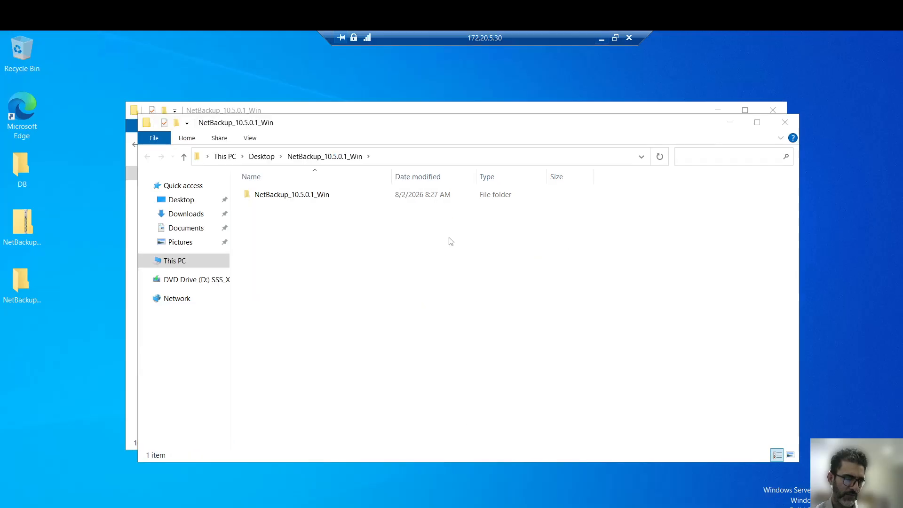
{"action": "double_click", "coordinate": [272, 197]}
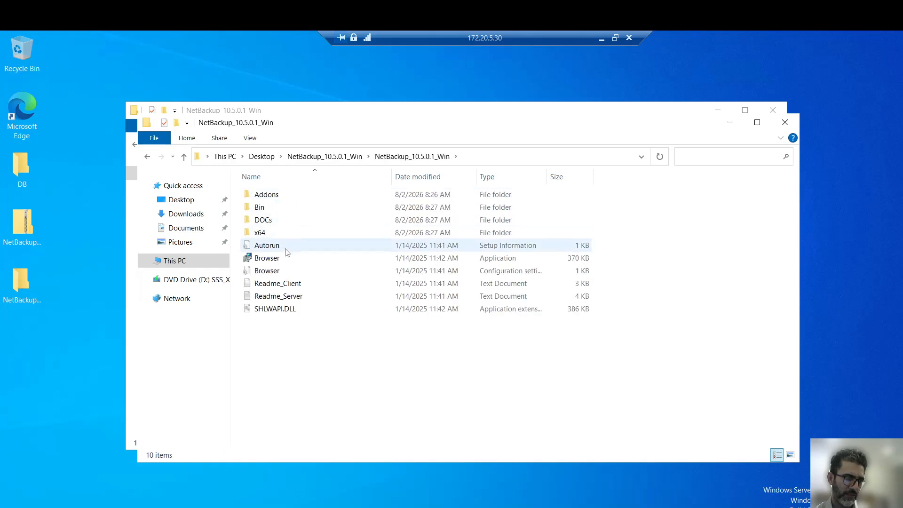
{"action": "right_click", "coordinate": [265, 257]}
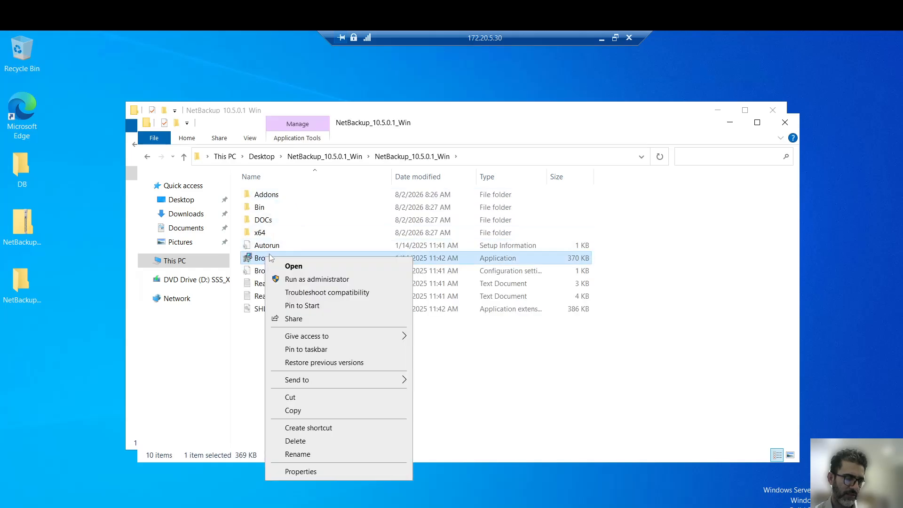
{"action": "left_click", "coordinate": [302, 281]}
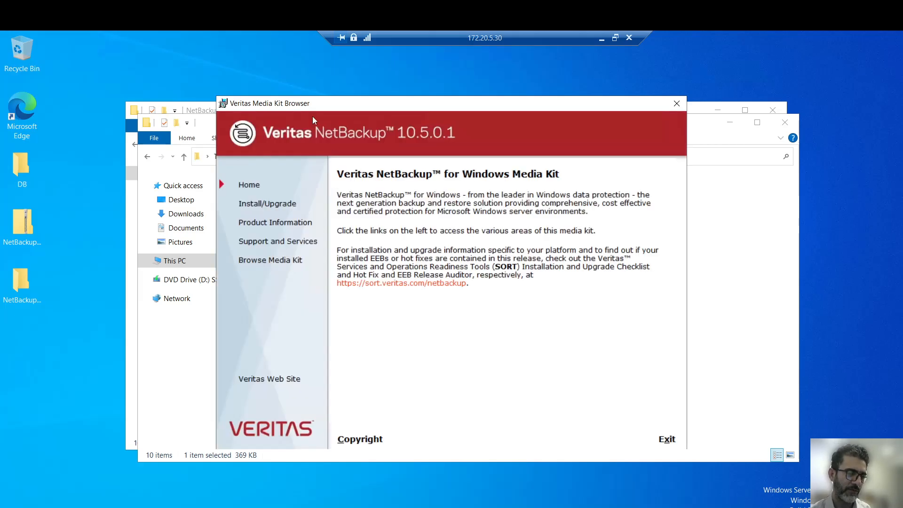
Step: Try to start the NetBackup Client Software Install/Upgrade from the media kit, and dismiss the setup warning
{"action": "left_click_drag", "start_coordinate": [279, 105], "coordinate": [370, 85]}
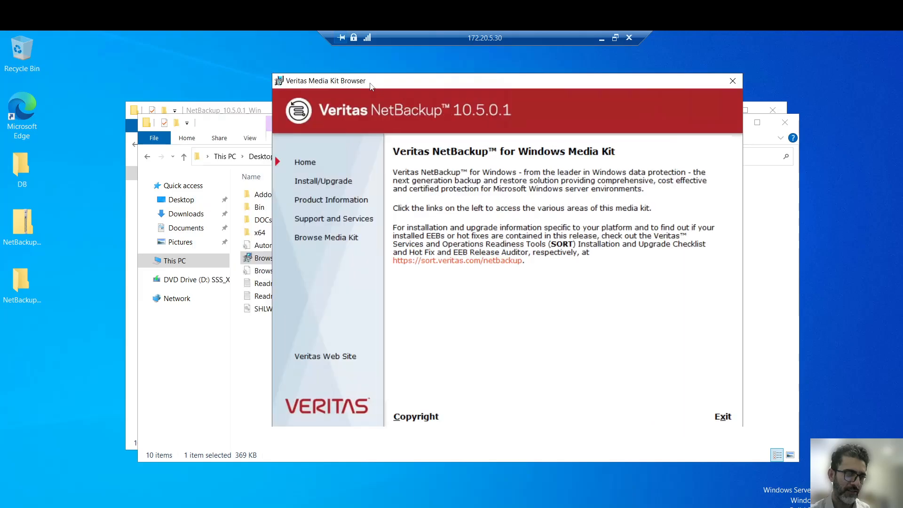
{"action": "left_click", "coordinate": [333, 185]}
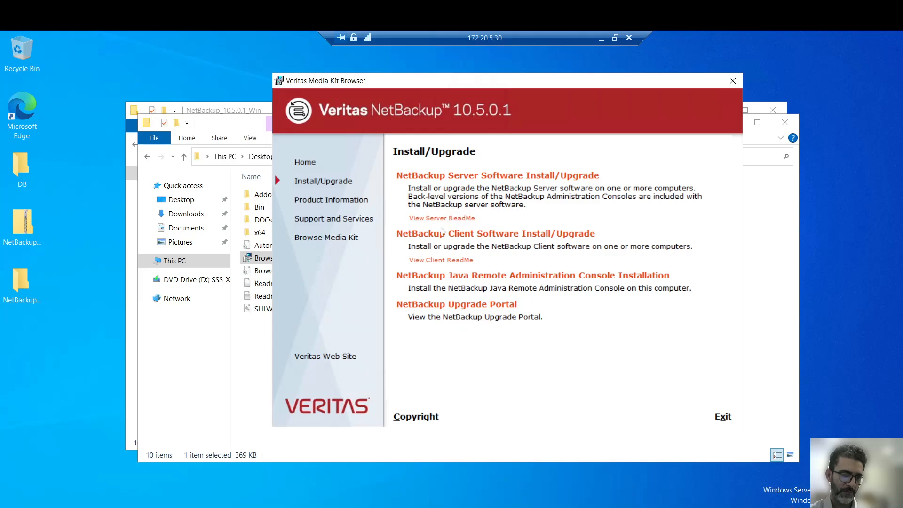
{"action": "left_click", "coordinate": [492, 235]}
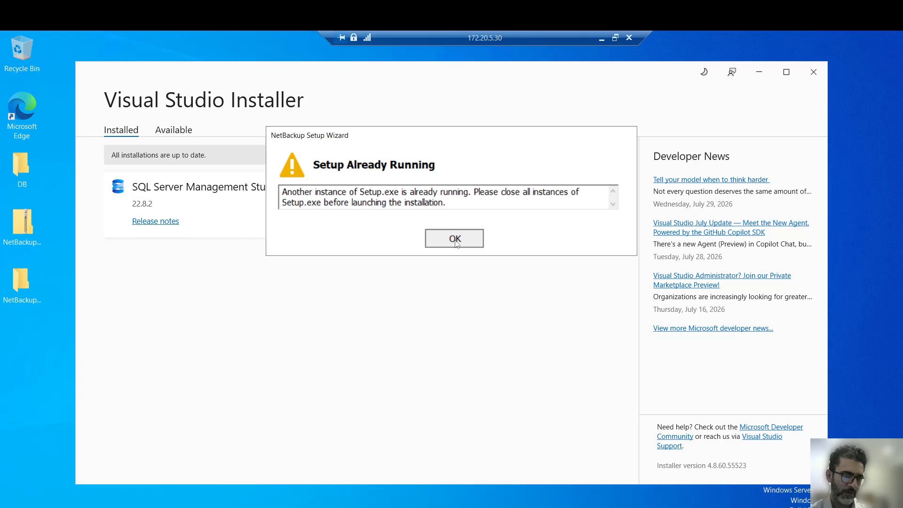
{"action": "left_click", "coordinate": [456, 243]}
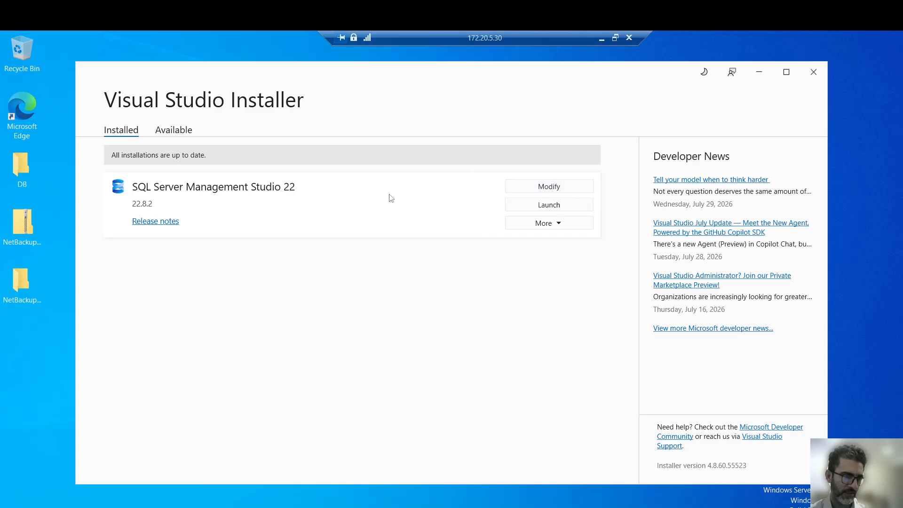
Step: Close the Visual Studio Installer and start the NetBackup Client Software Install/Upgrade from the media kit again
{"action": "left_click", "coordinate": [814, 75]}
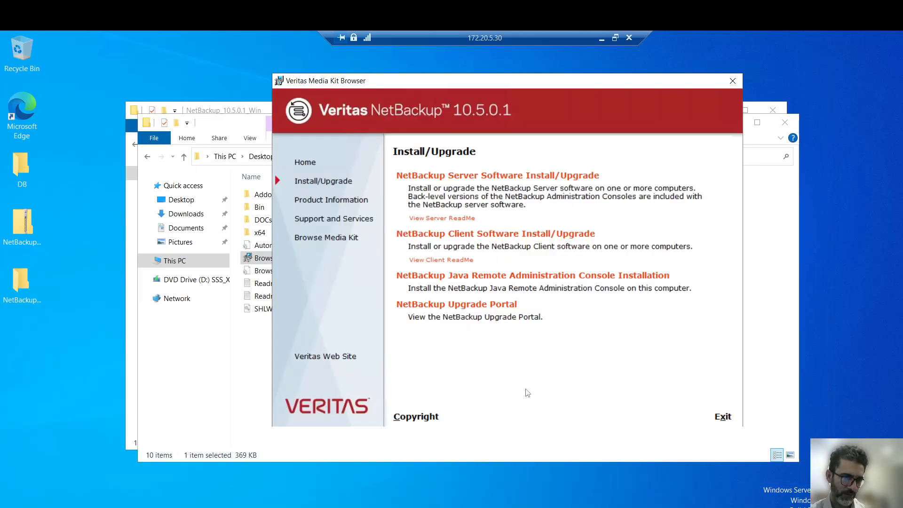
{"action": "mouse_move", "coordinate": [333, 507]}
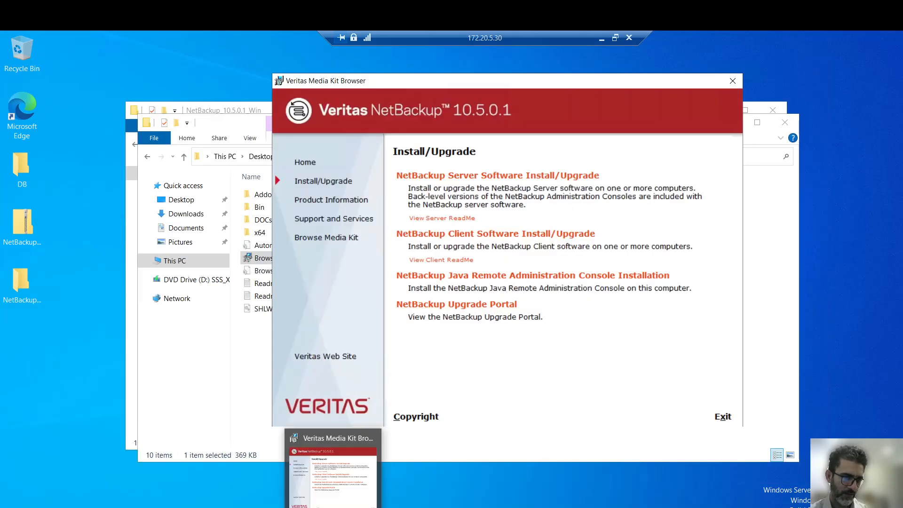
{"action": "left_click", "coordinate": [503, 235]}
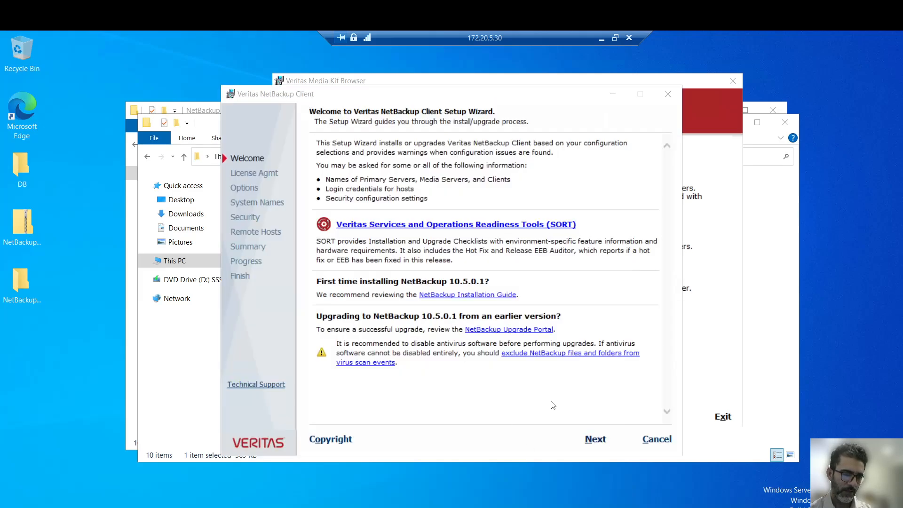
Step: Accept the Veritas license agreement and keep the typical installation on this computer only, with FIPS mode left disabled
{"action": "left_click", "coordinate": [596, 439]}
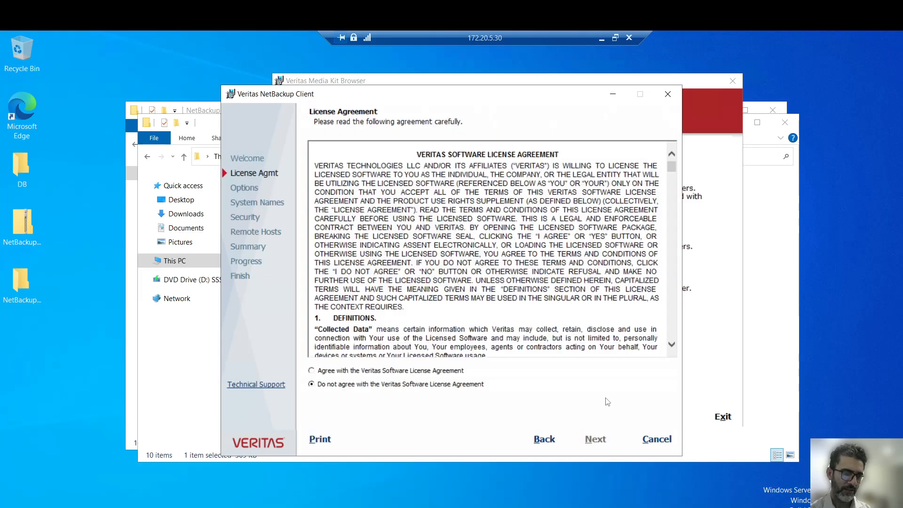
{"action": "left_click", "coordinate": [375, 372]}
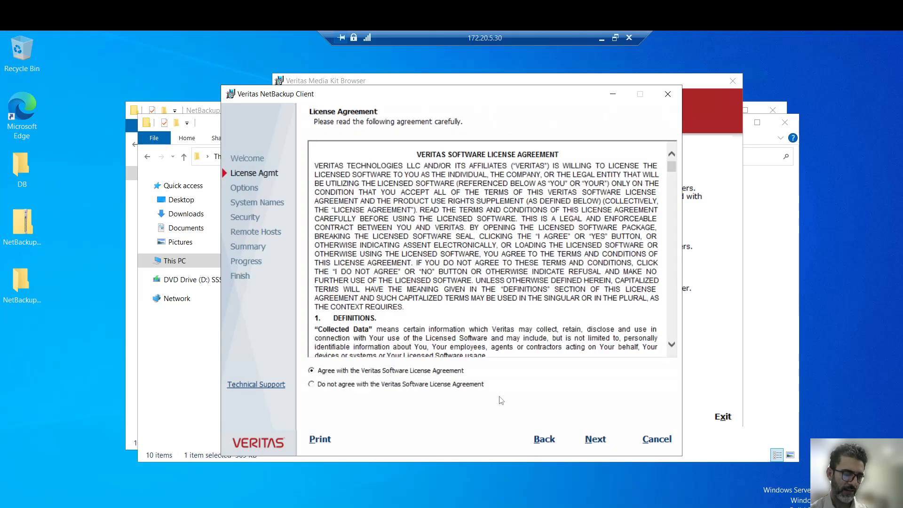
{"action": "left_click", "coordinate": [595, 440]}
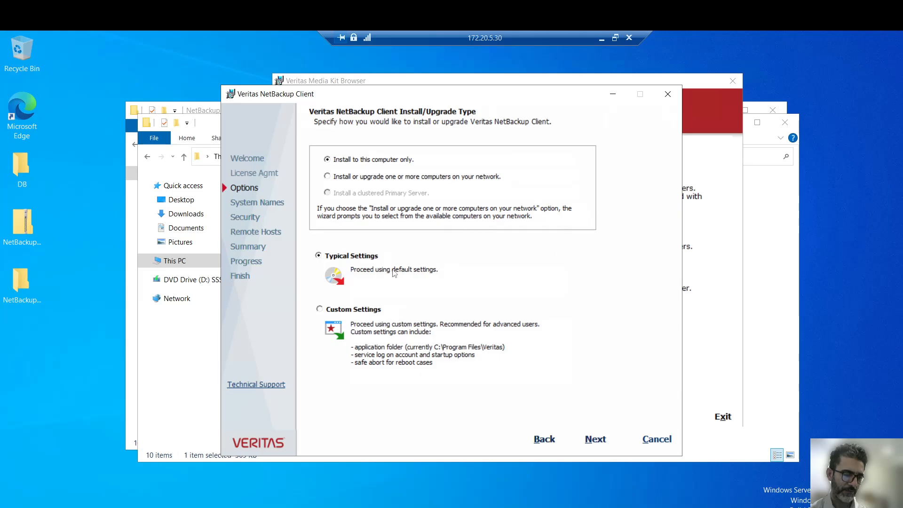
{"action": "left_click", "coordinate": [595, 440]}
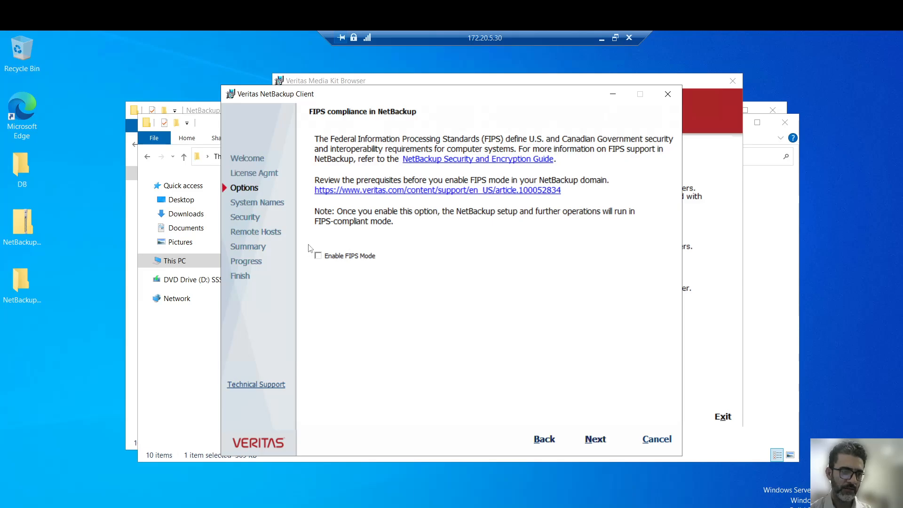
{"action": "left_click", "coordinate": [602, 440]}
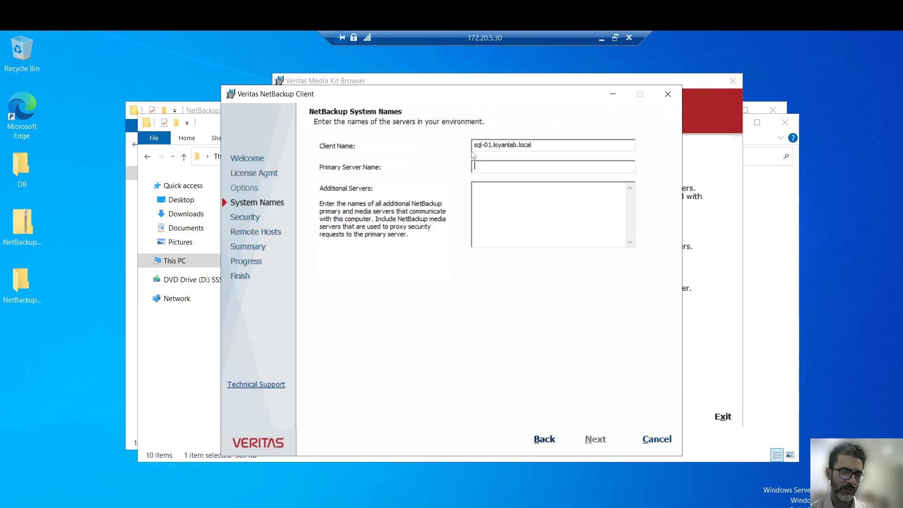
Step: Check the prefilled client name against the Windows server's own name by running hostname in a command prompt, and return to the wizard
{"action": "key", "text": "shift+Tab"}
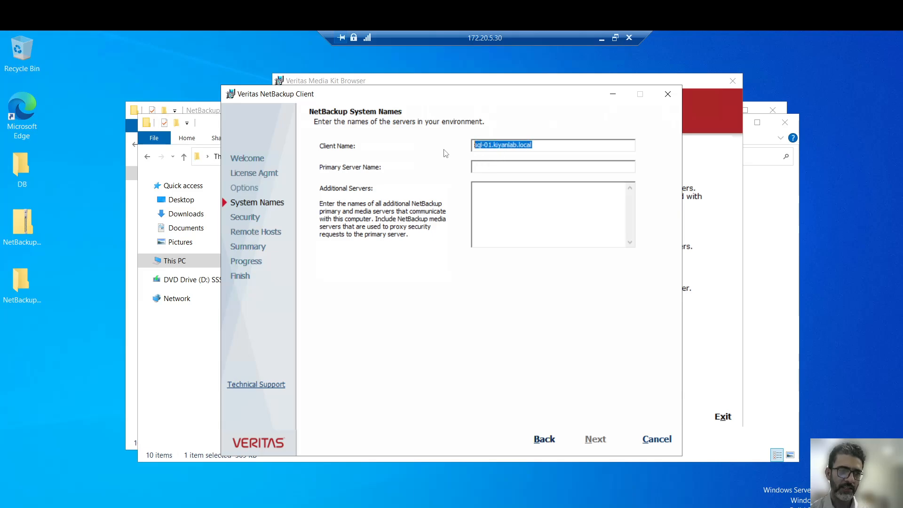
{"action": "left_click", "coordinate": [525, 145]}
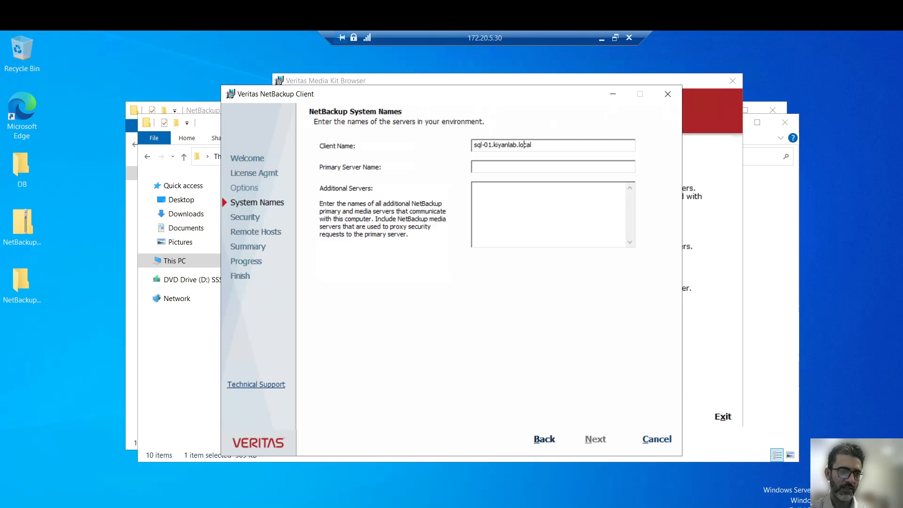
{"action": "left_click", "coordinate": [54, 473]}
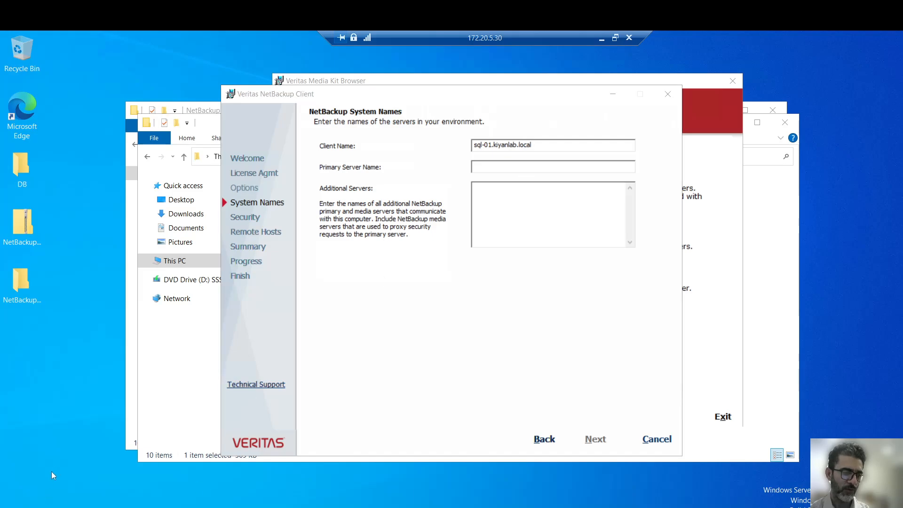
{"action": "right_click", "coordinate": [12, 506]}
{"action": "left_click", "coordinate": [63, 469]}
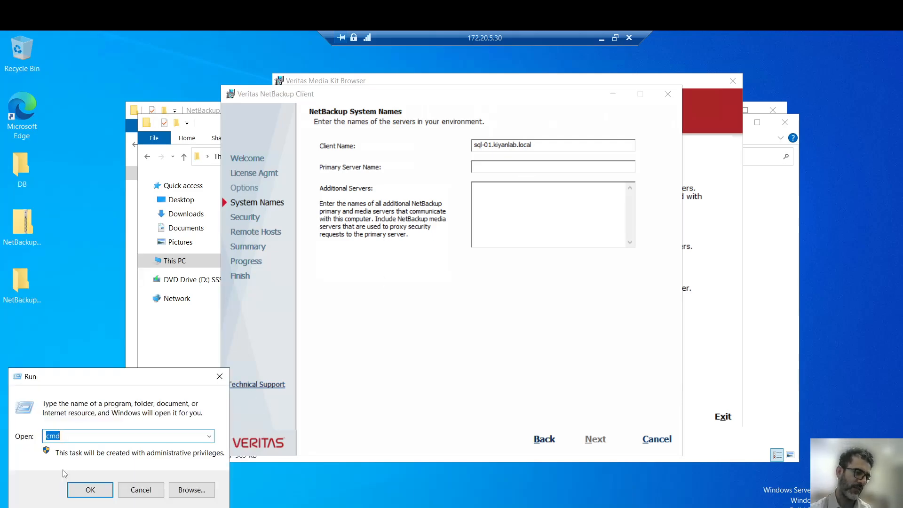
{"action": "key", "text": "Return"}
{"action": "type", "text": "h"}
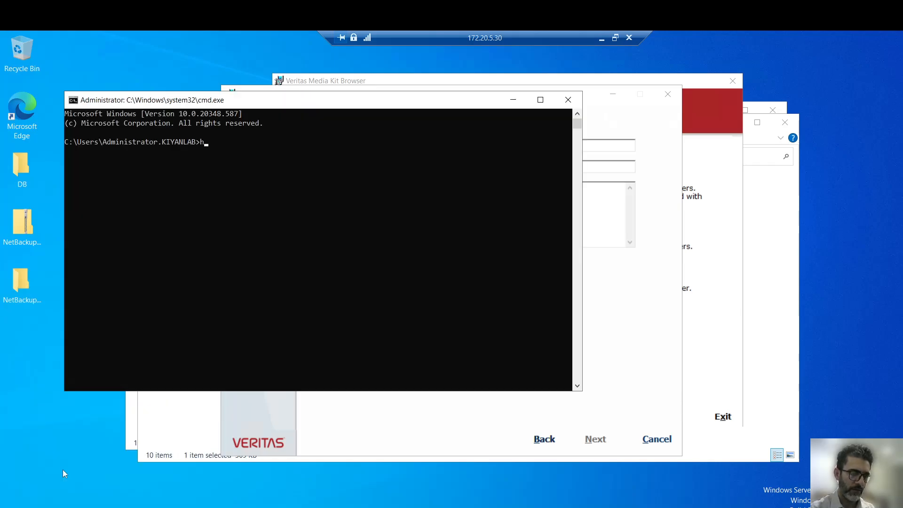
{"action": "type", "text": "ostname"}
{"action": "key", "text": "Return"}
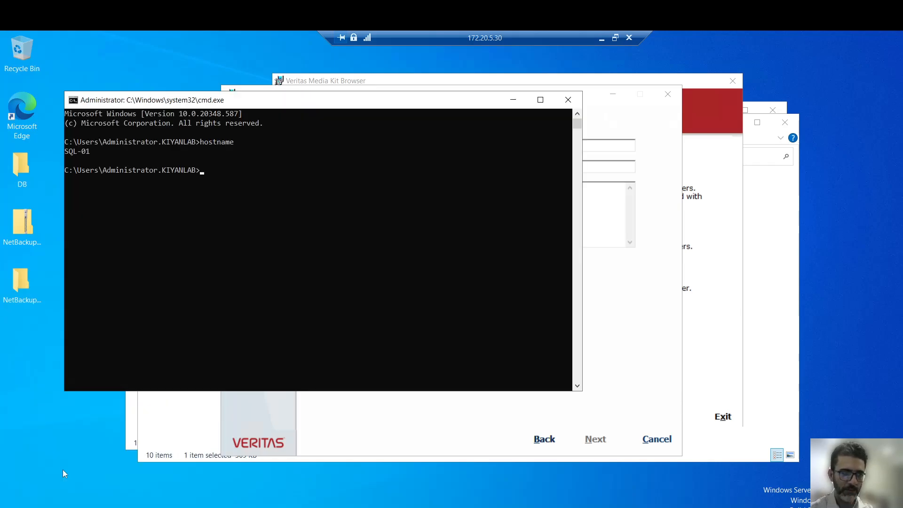
{"action": "left_click", "coordinate": [649, 117]}
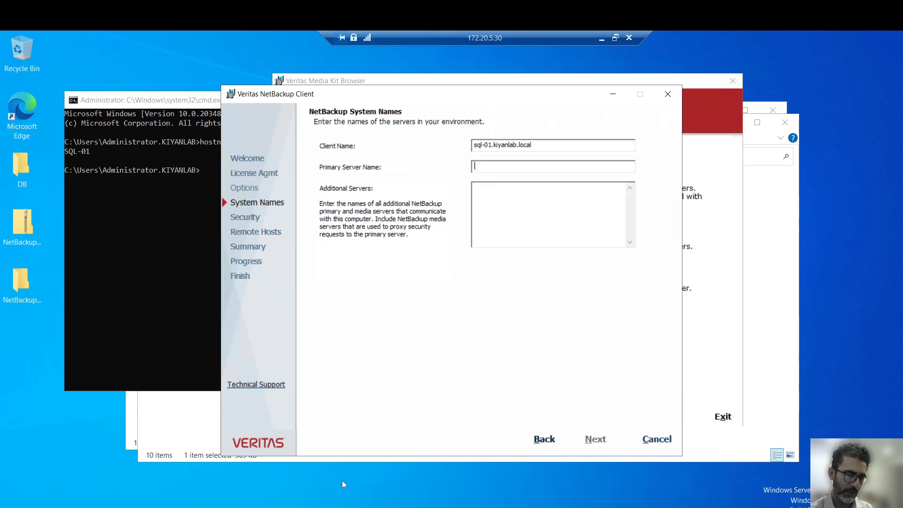
Step: Switch to the nbumaster terminal session outside the remote desktop and query the primary server's hostname
{"action": "left_click", "coordinate": [615, 37]}
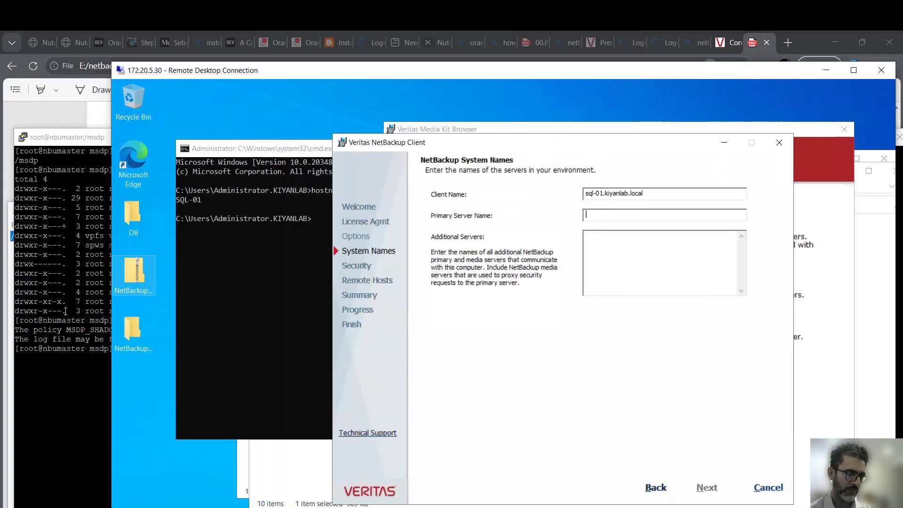
{"action": "left_click", "coordinate": [65, 312]}
{"action": "type", "text": "cat"}
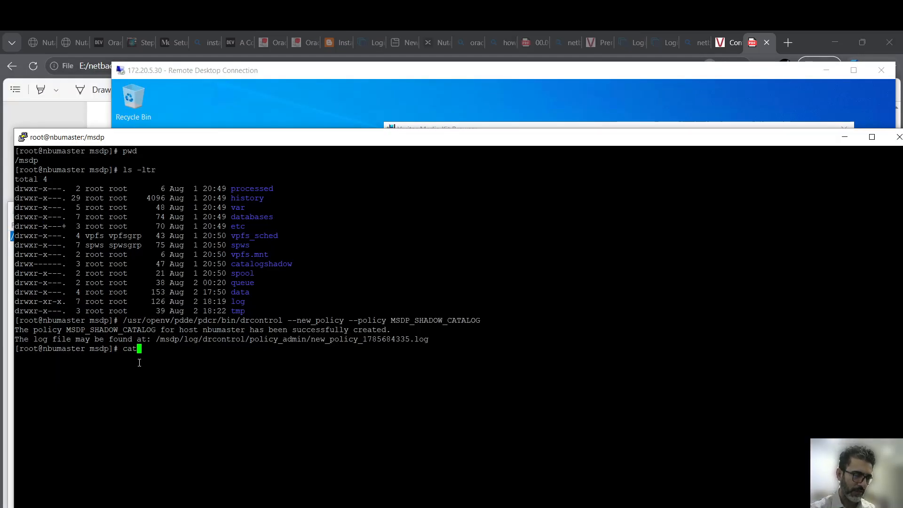
{"action": "key", "text": "BackSpace"}
{"action": "key", "text": "BackSpace"}
{"action": "key", "text": "BackSpace"}
{"action": "key", "text": "BackSpace"}
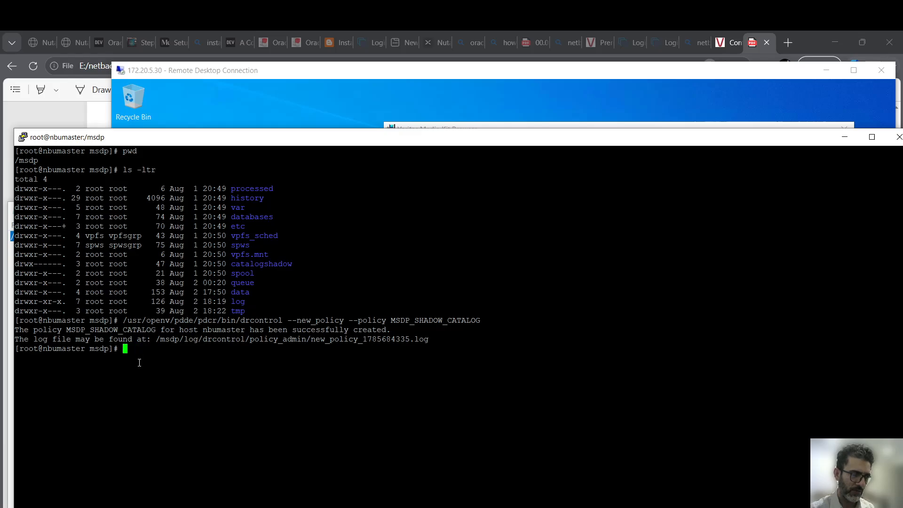
{"action": "type", "text": "hostname"}
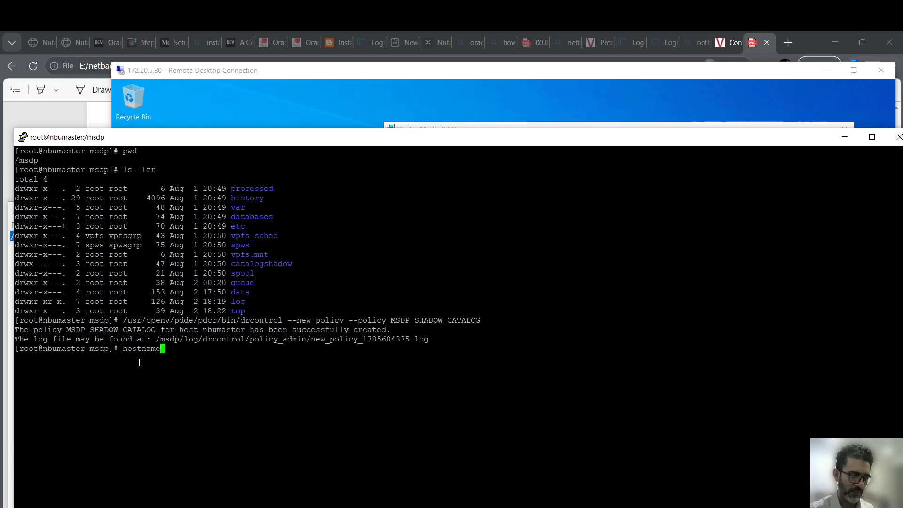
{"action": "key", "text": "Return"}
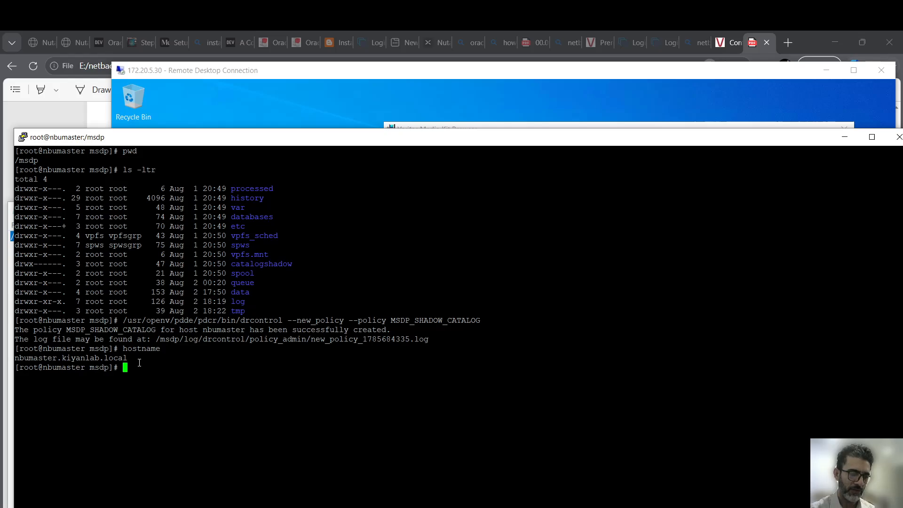
Step: Display /usr/openv/netbackup/bp.conf in the terminal and highlight the value of its SERVER entry
{"action": "type", "text": "cat /"}
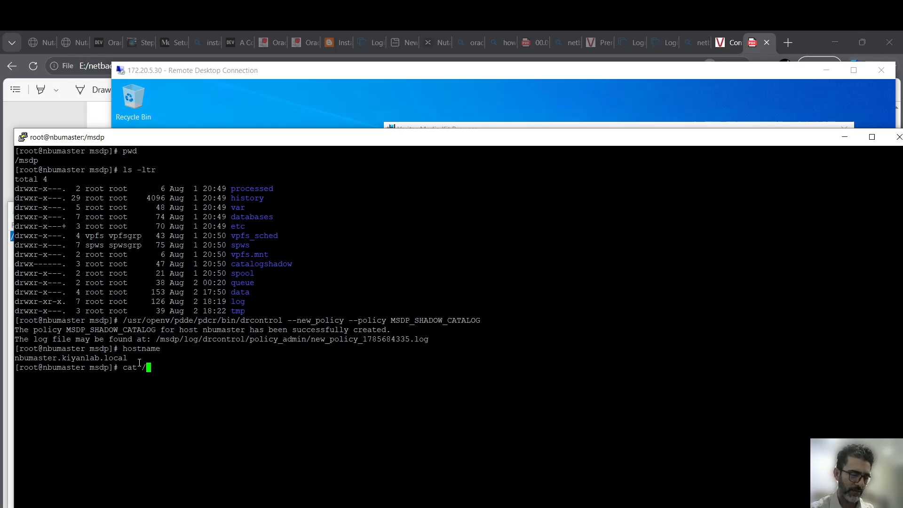
{"action": "type", "text": "usr/openv/netbackup/bp"}
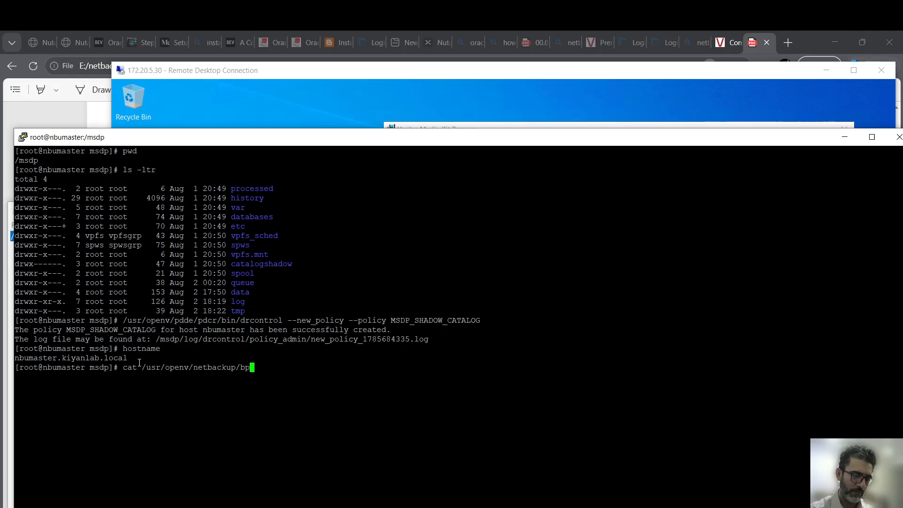
{"action": "type", "text": ".conf"}
{"action": "key", "text": "Return"}
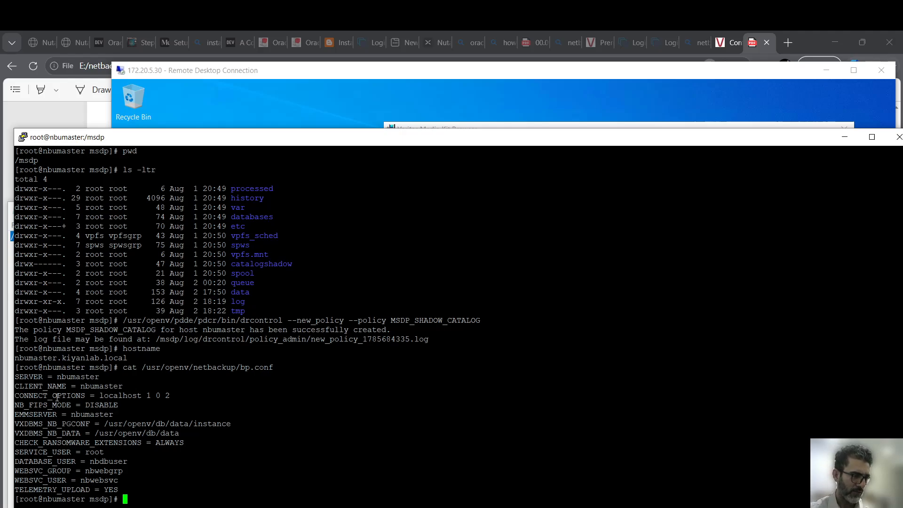
{"action": "double_click", "coordinate": [90, 377]}
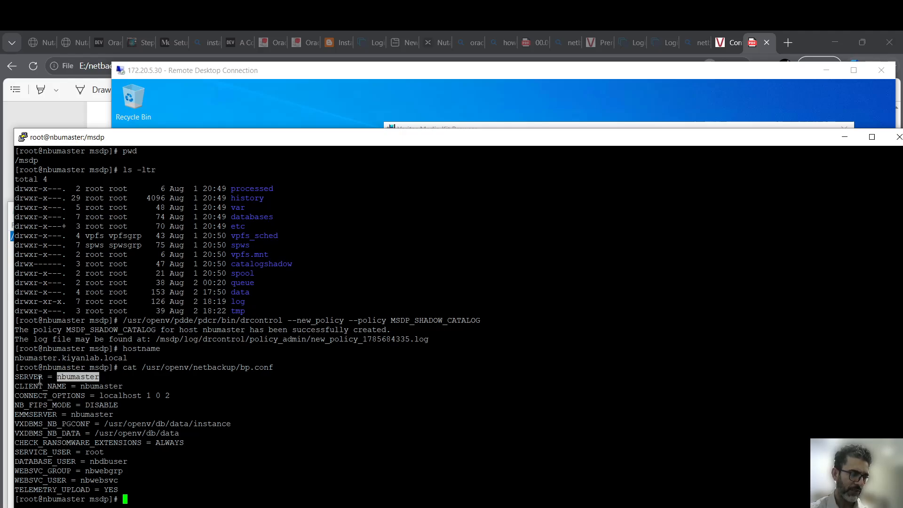
Step: Return to the client setup wizard and enter nbumaster as both the primary server name and an additional server
{"action": "left_click", "coordinate": [845, 137]}
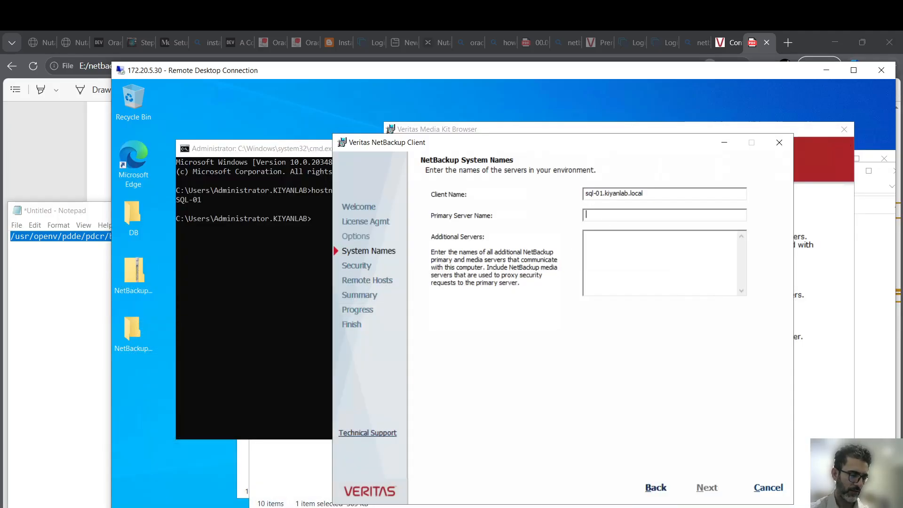
{"action": "type", "text": "nbumaster"}
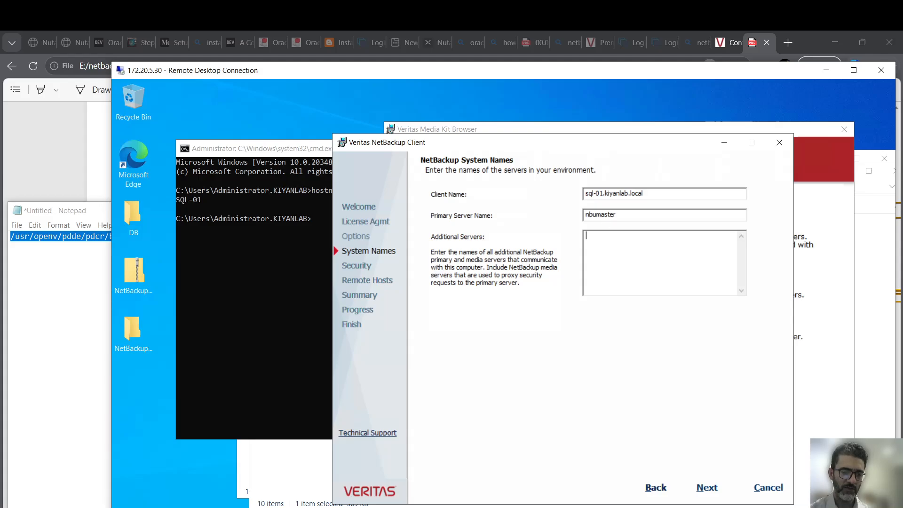
{"action": "type", "text": "nbumaster"}
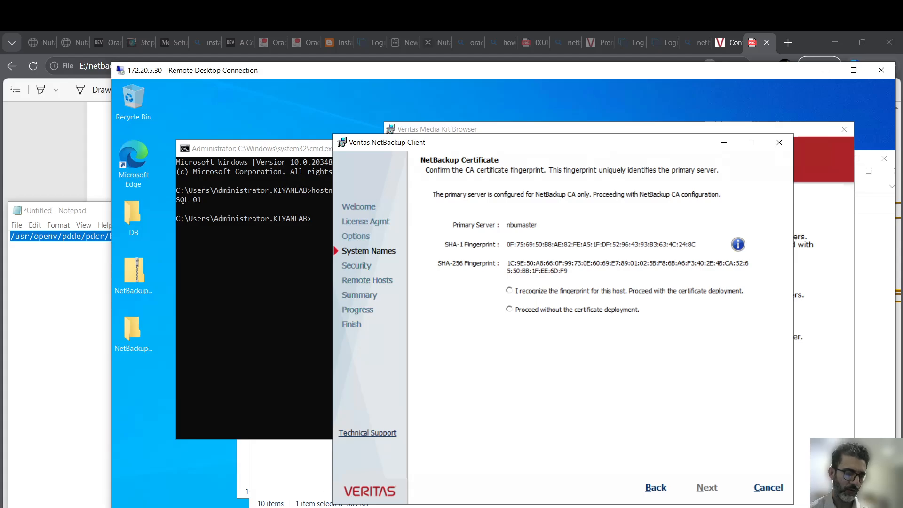
Step: Switch to the NetBackup web UI, view the certificate authority's SHA-1 and SHA-256 fingerprints under the security certificates, and leave the browser
{"action": "mouse_move", "coordinate": [404, 507]}
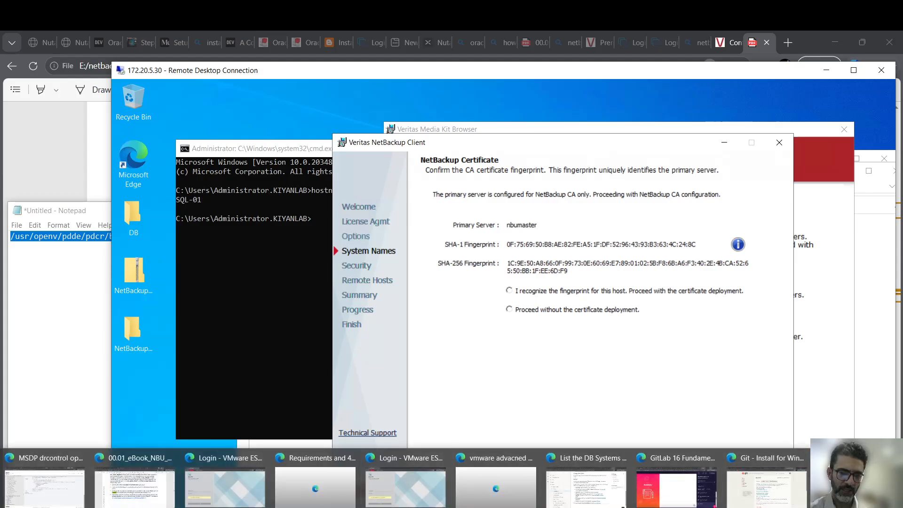
{"action": "scroll", "coordinate": [94, 465], "scroll_direction": "down", "scroll_amount": 2}
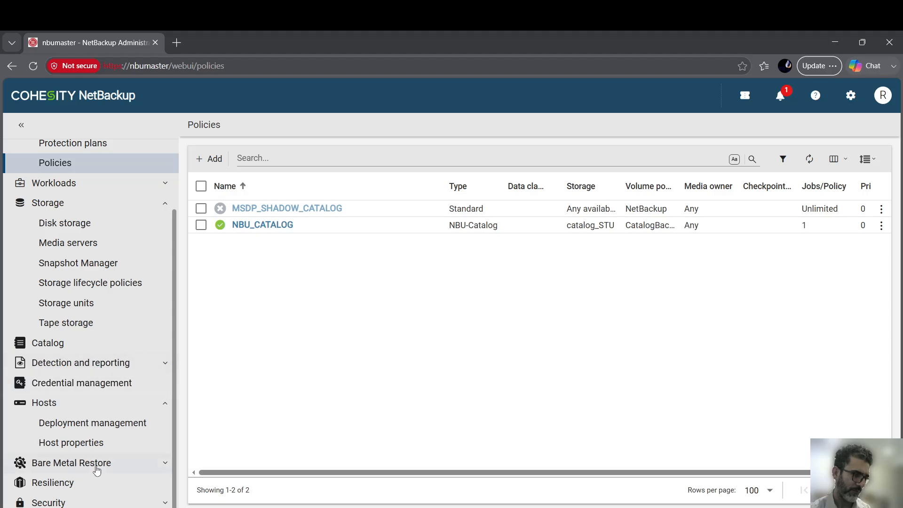
{"action": "left_click", "coordinate": [52, 501]}
{"action": "scroll", "coordinate": [85, 424], "scroll_direction": "down", "scroll_amount": 4}
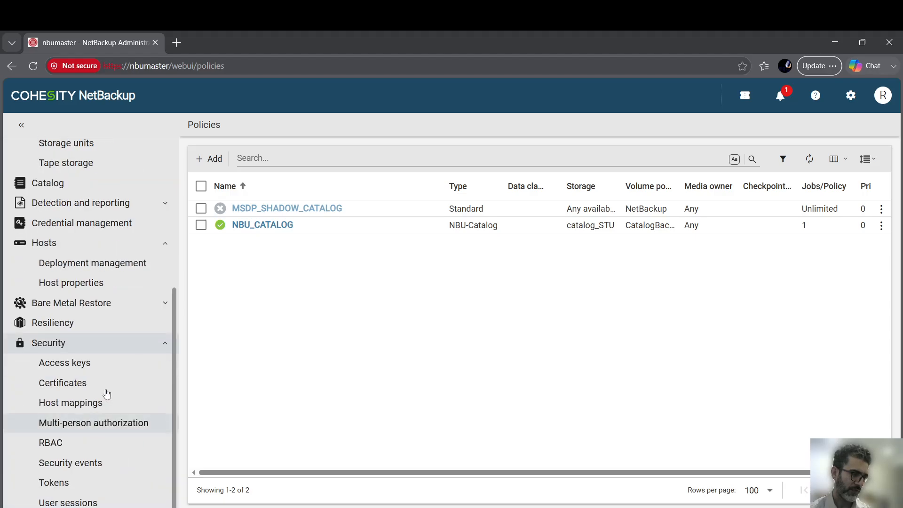
{"action": "left_click", "coordinate": [84, 387]}
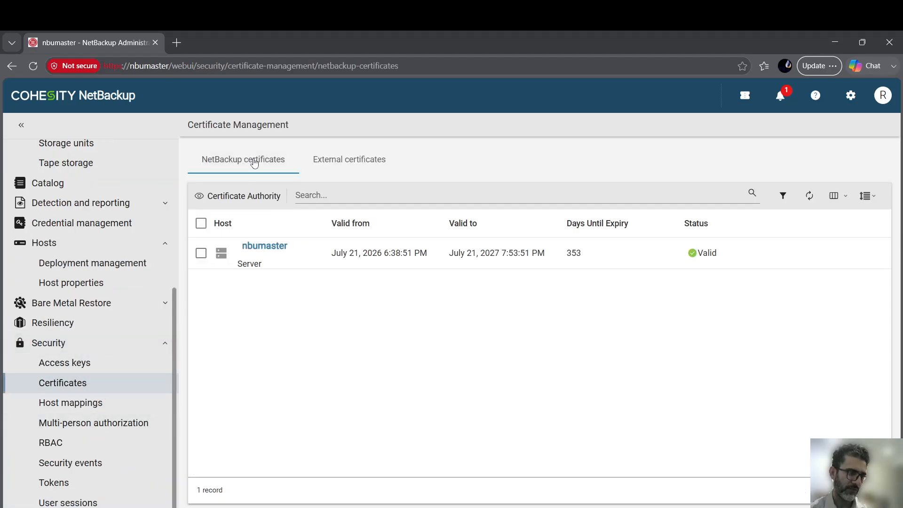
{"action": "left_click", "coordinate": [227, 196]}
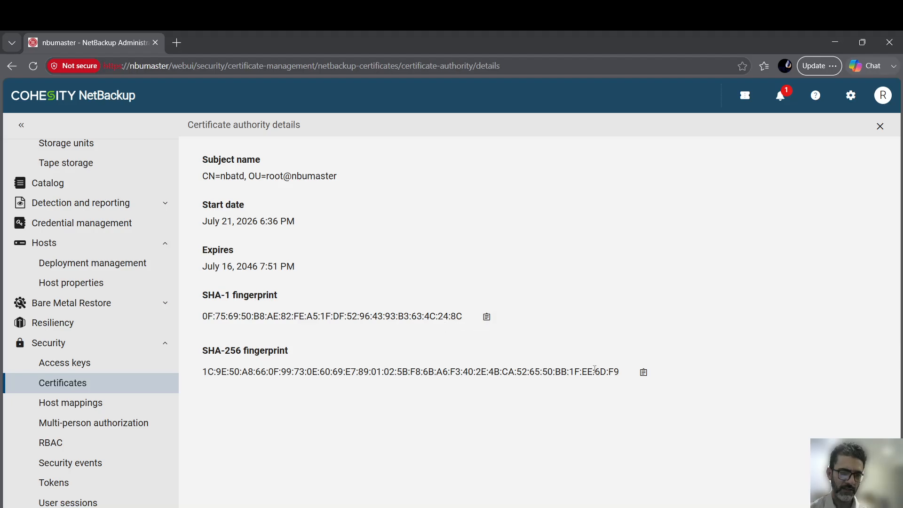
{"action": "left_click", "coordinate": [835, 42]}
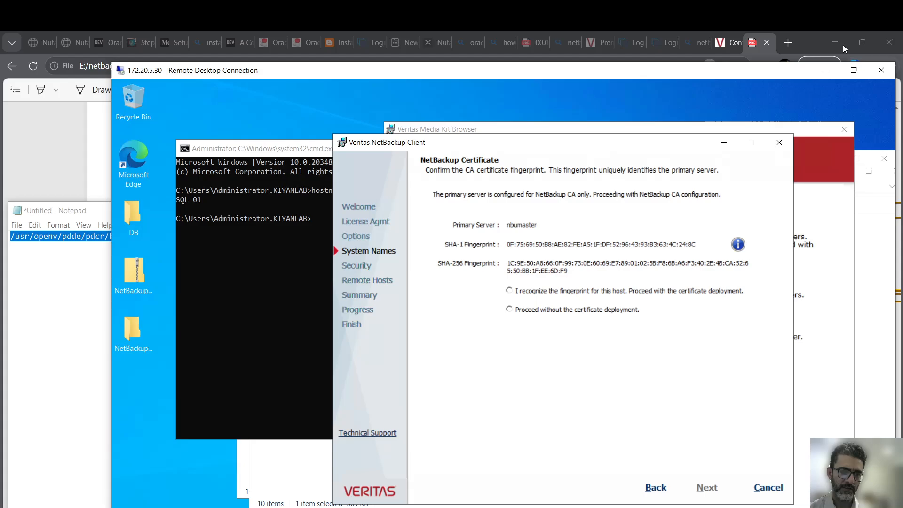
Step: Compare the endings of both fingerprints in the wizard, confirm the fingerprint is recognized, and proceed with the certificate deployment
{"action": "left_click_drag", "start_coordinate": [678, 244], "coordinate": [696, 244]}
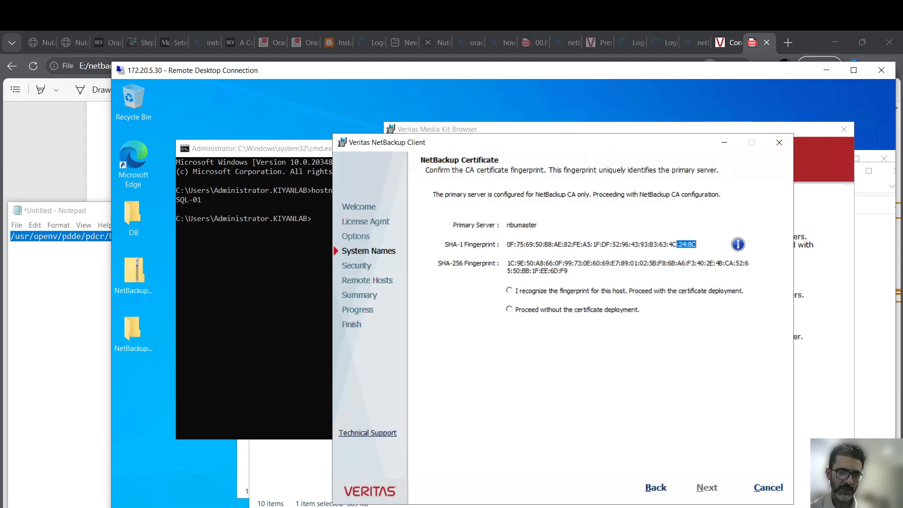
{"action": "left_click_drag", "start_coordinate": [550, 271], "coordinate": [568, 271]}
{"action": "left_click", "coordinate": [509, 290]}
{"action": "left_click", "coordinate": [712, 489]}
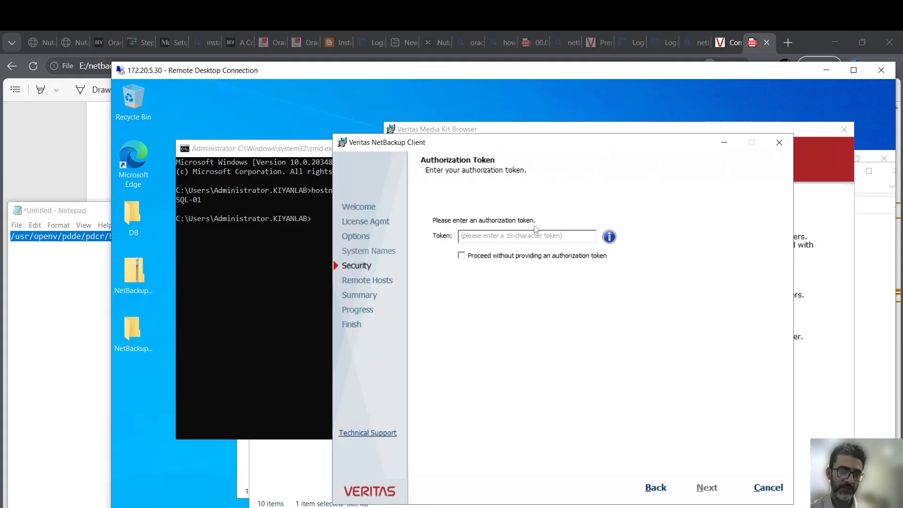
Step: Switch to the NetBackup web UI and examine the High and Very High certificate deployment levels in the global secure communication settings
{"action": "mouse_move", "coordinate": [405, 507]}
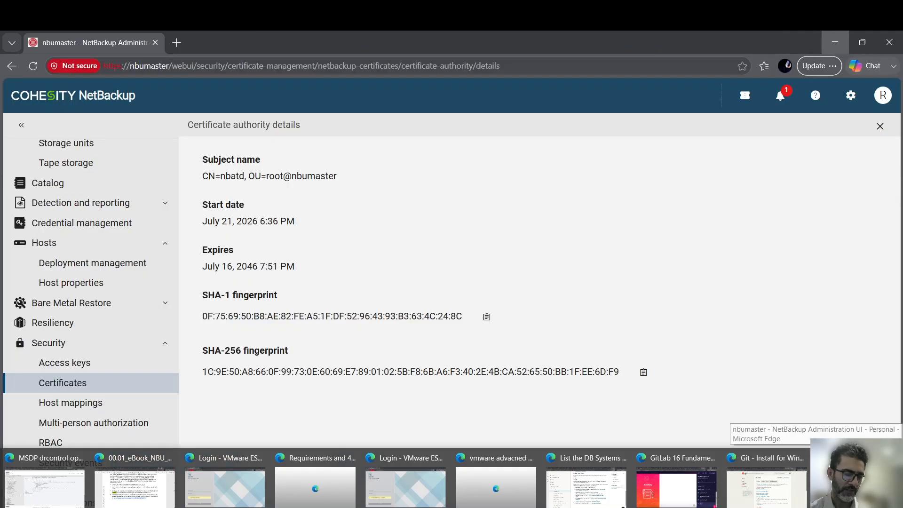
{"action": "left_click", "coordinate": [856, 487]}
{"action": "left_click", "coordinate": [850, 96]}
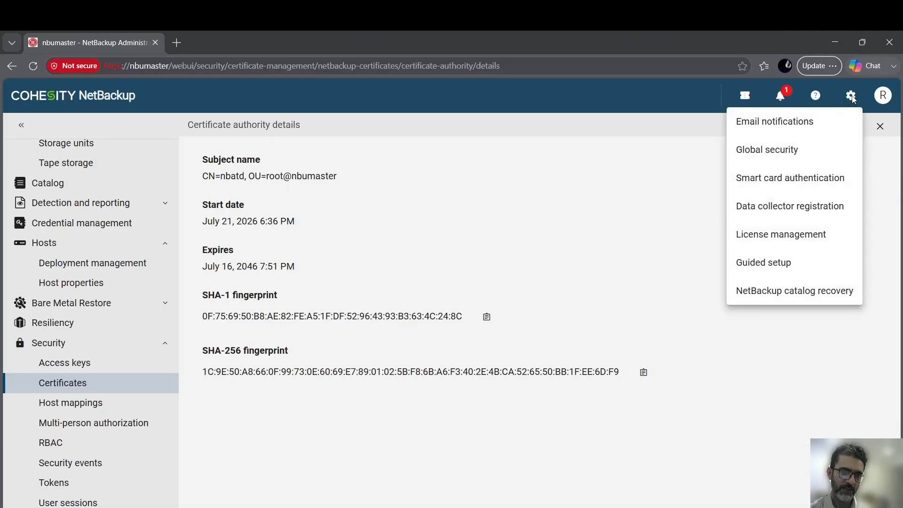
{"action": "left_click", "coordinate": [773, 155]}
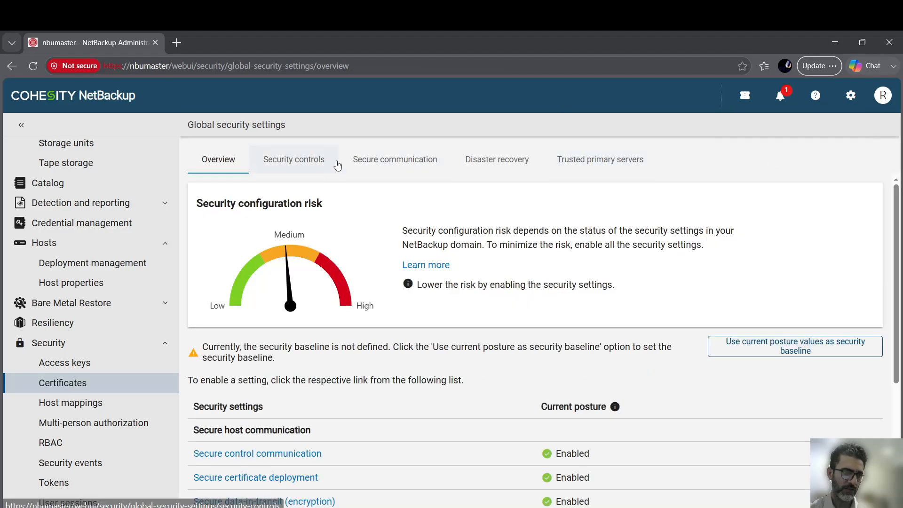
{"action": "left_click", "coordinate": [419, 163]}
{"action": "scroll", "coordinate": [422, 248], "scroll_direction": "down", "scroll_amount": 10}
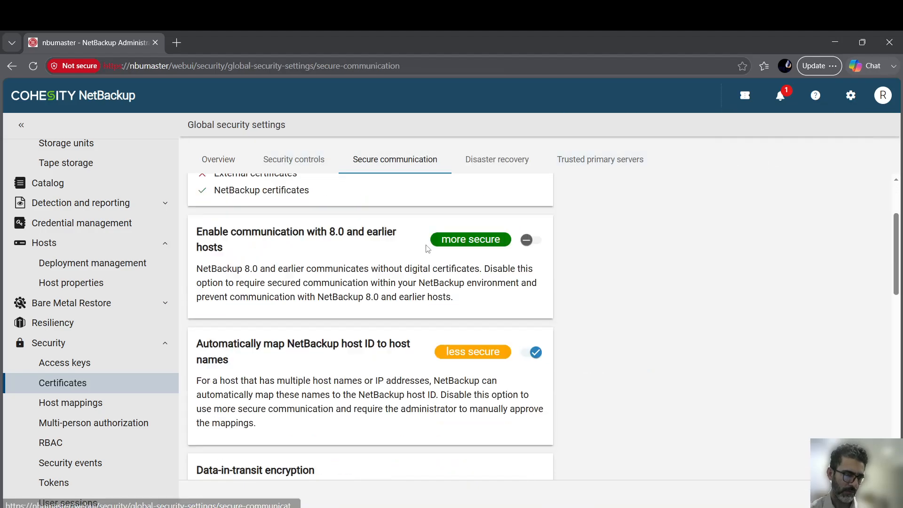
{"action": "scroll", "coordinate": [422, 248], "scroll_direction": "down", "scroll_amount": 3}
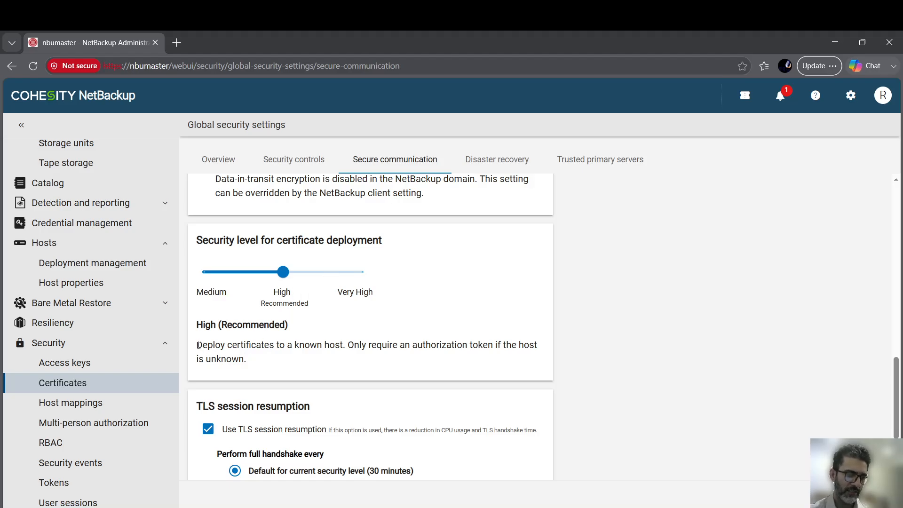
{"action": "left_click_drag", "start_coordinate": [199, 345], "coordinate": [521, 347]}
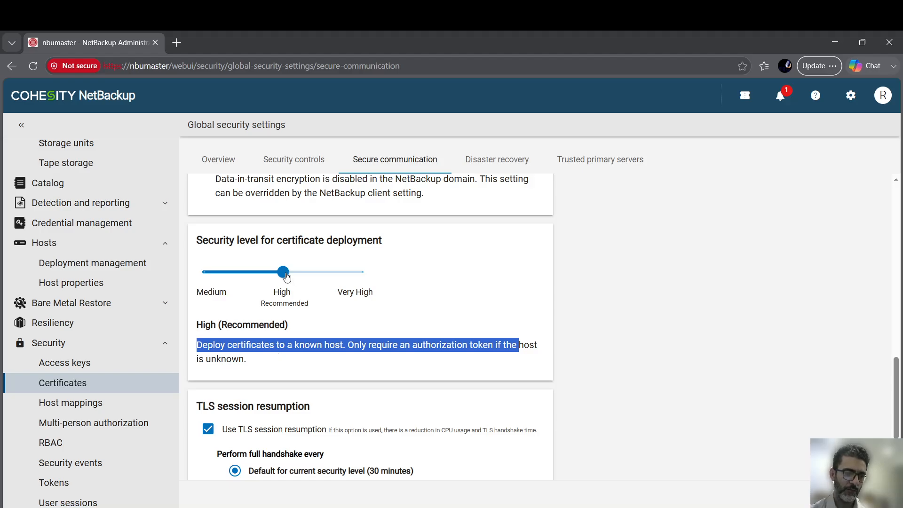
{"action": "left_click_drag", "start_coordinate": [283, 273], "coordinate": [365, 275]}
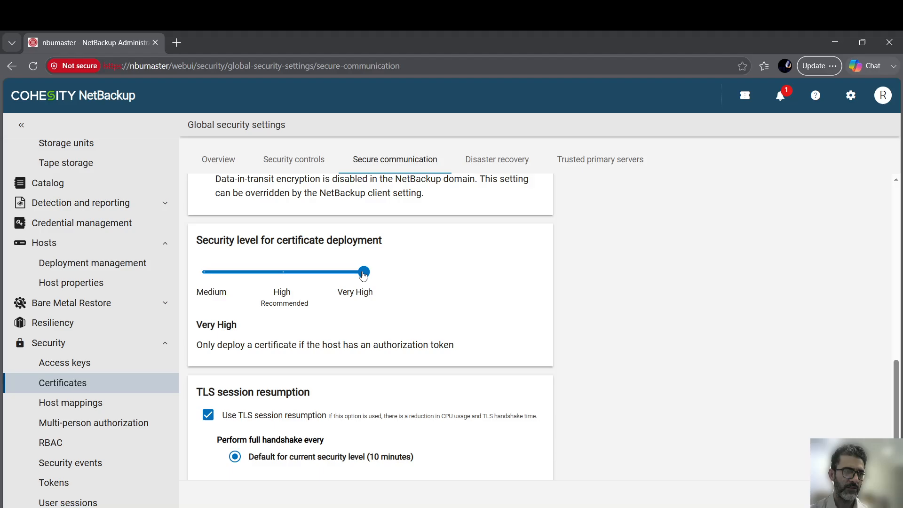
{"action": "left_click_drag", "start_coordinate": [363, 276], "coordinate": [320, 274]}
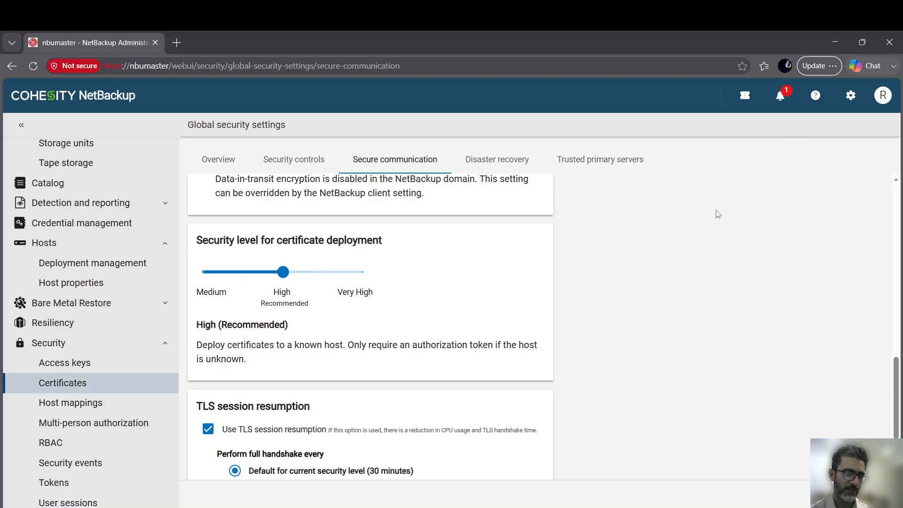
Step: Open token management in the security section and start a new token named windows_client
{"action": "left_click", "coordinate": [69, 484]}
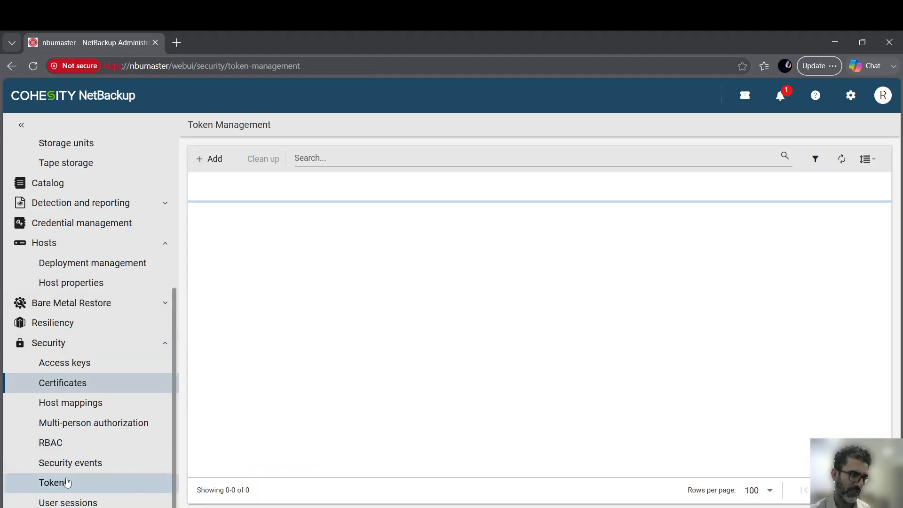
{"action": "left_click", "coordinate": [212, 158]}
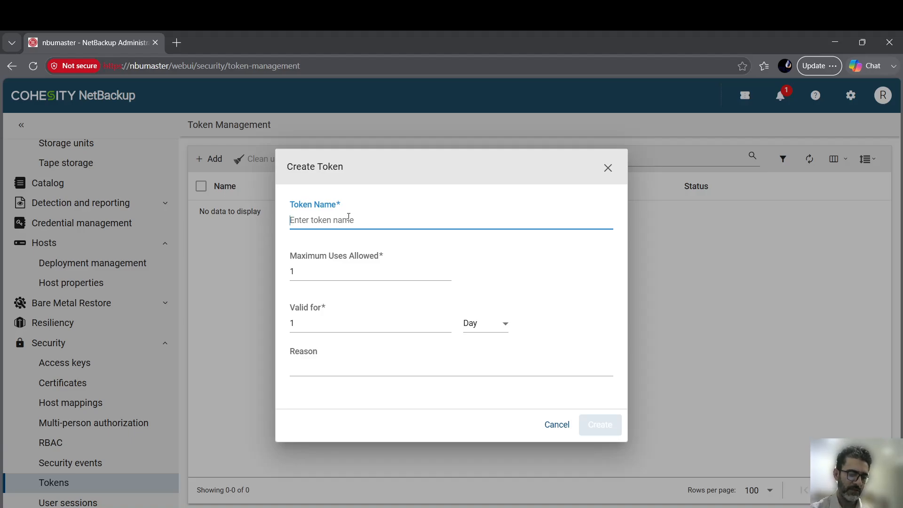
{"action": "type", "text": "windows"}
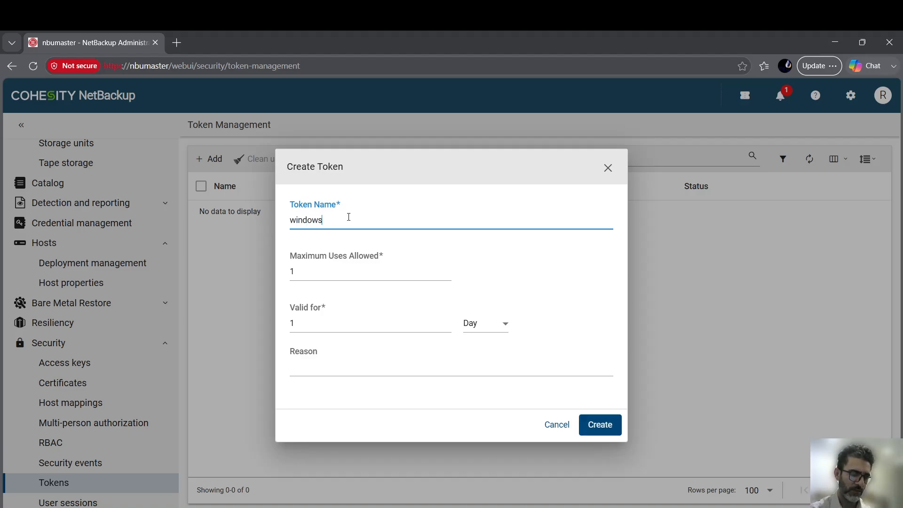
{"action": "type", "text": "_client"}
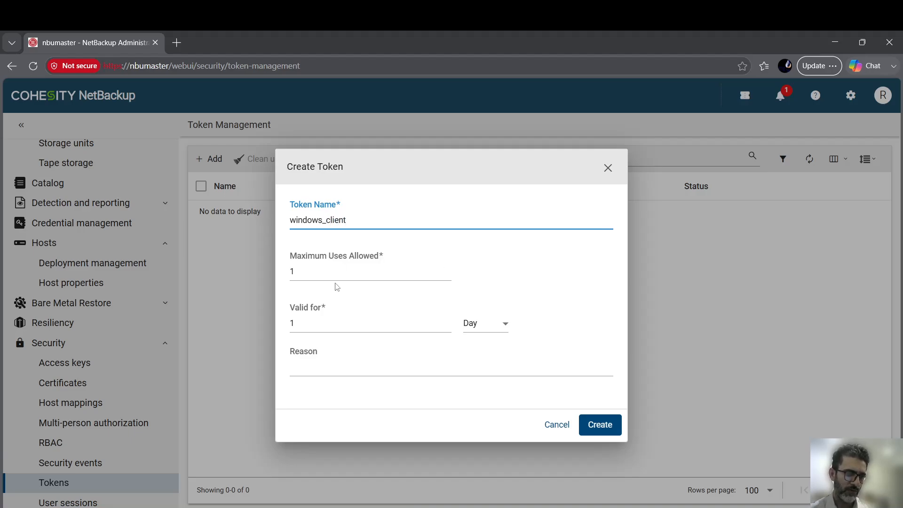
{"action": "left_click", "coordinate": [447, 268]}
{"action": "left_click", "coordinate": [446, 268]}
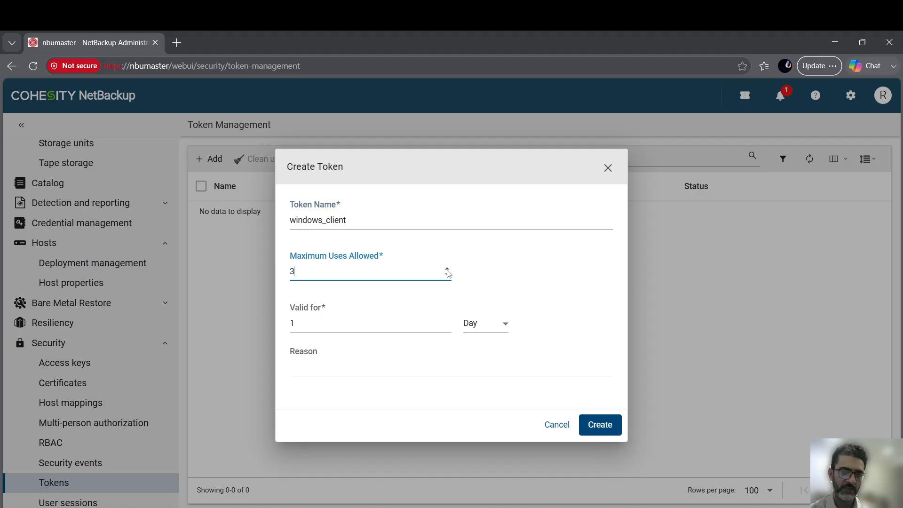
{"action": "left_click", "coordinate": [448, 269]}
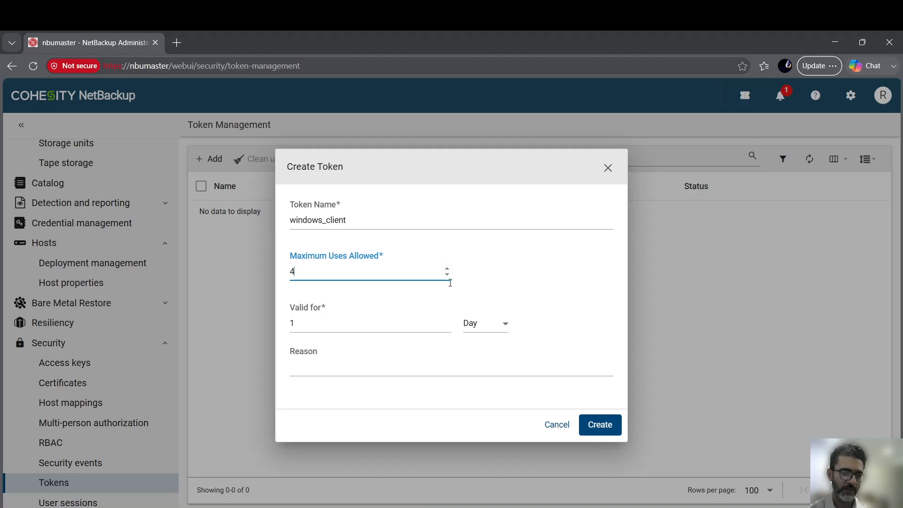
{"action": "left_click", "coordinate": [447, 274]}
{"action": "left_click", "coordinate": [447, 274]}
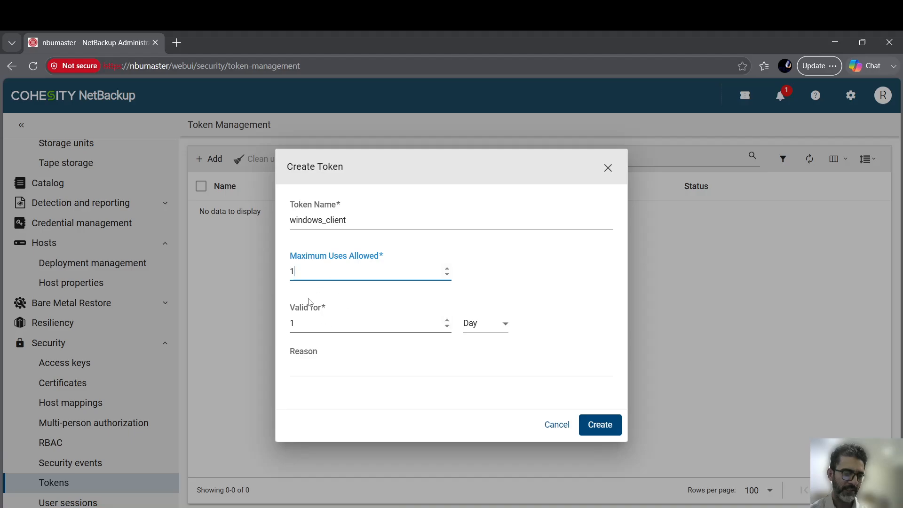
Step: Enter "onboarding first windows client" as the token's reason and create the token
{"action": "left_click", "coordinate": [331, 368]}
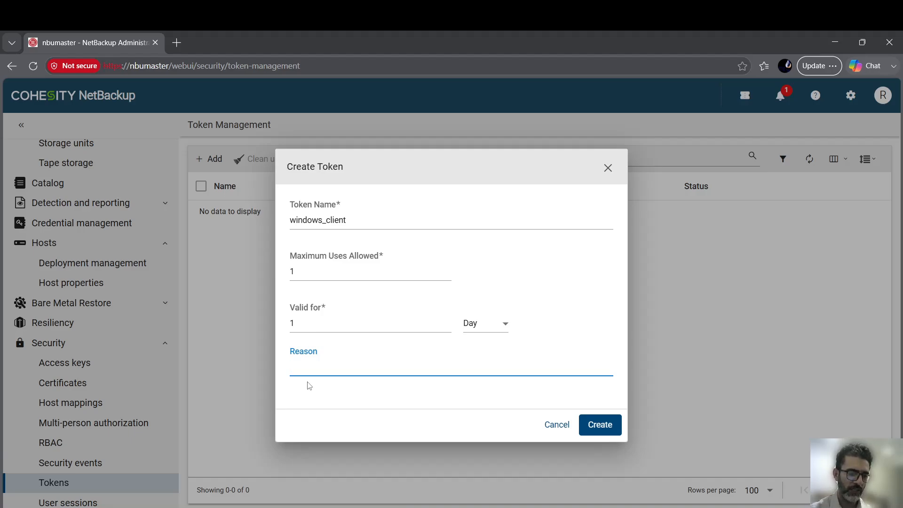
{"action": "type", "text": "onb"}
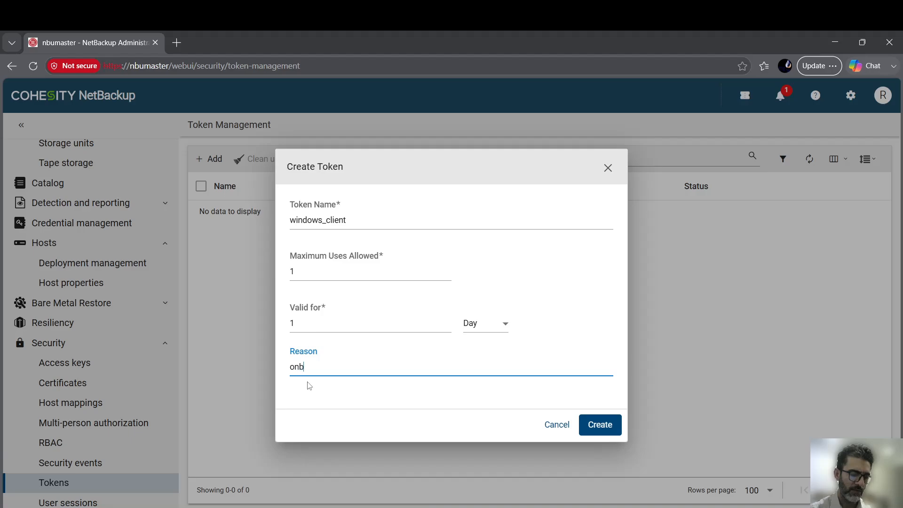
{"action": "type", "text": "oarding first win"}
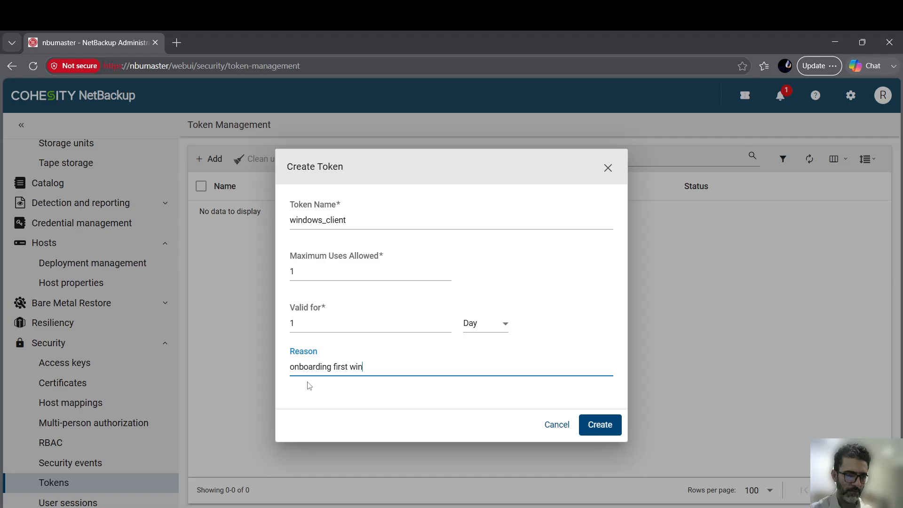
{"action": "type", "text": "dows client"}
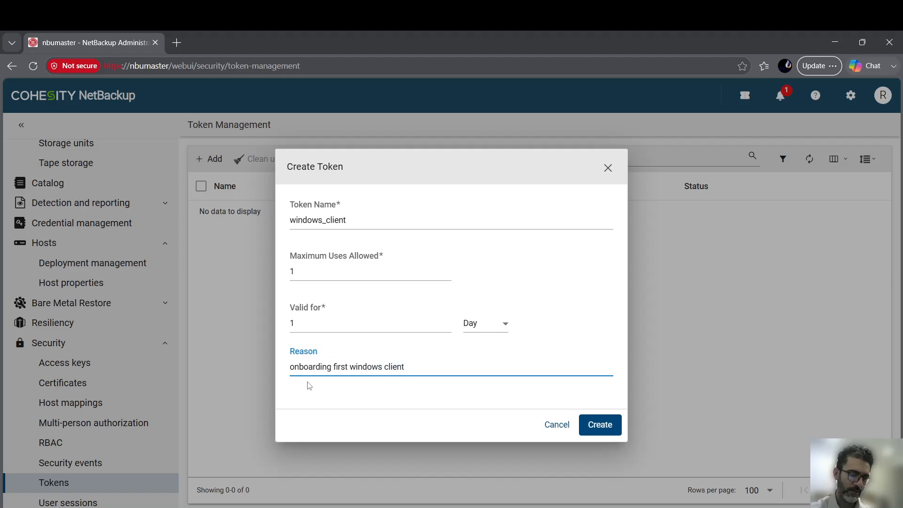
{"action": "left_click", "coordinate": [601, 427]}
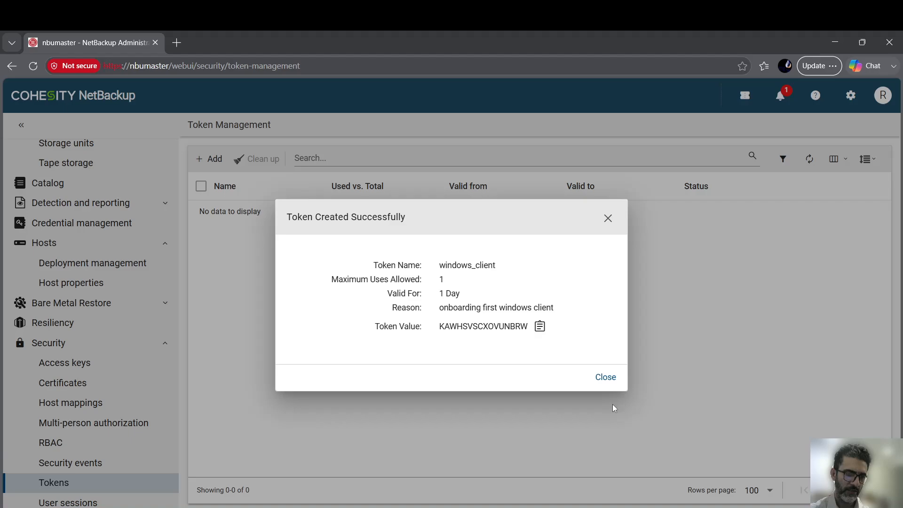
Step: Copy the new token value, paste it as the authorization token in the client setup wizard, and continue past the certificate status to the install summary
{"action": "left_click", "coordinate": [540, 326]}
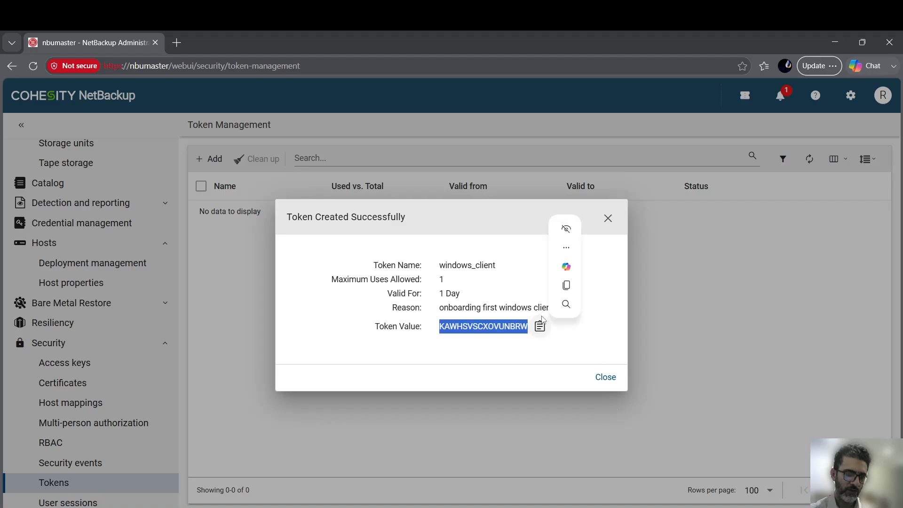
{"action": "left_click", "coordinate": [540, 330]}
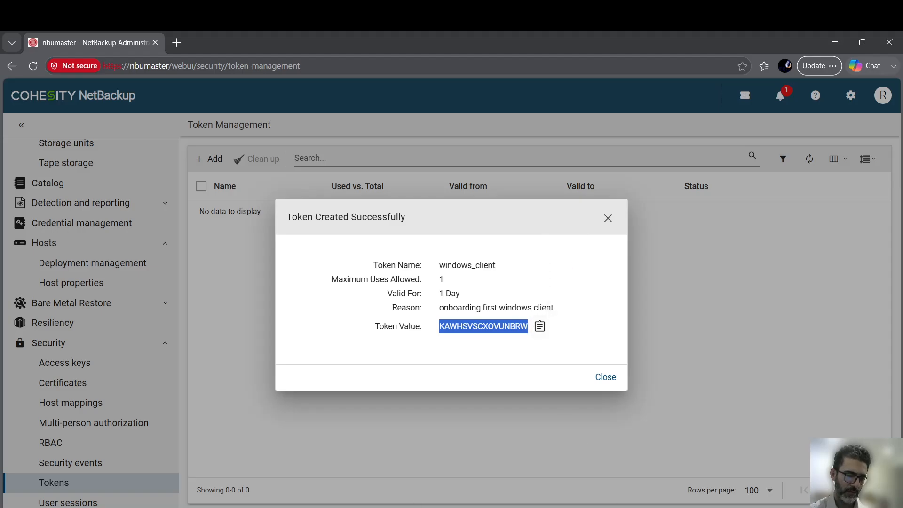
{"action": "left_click", "coordinate": [460, 452]}
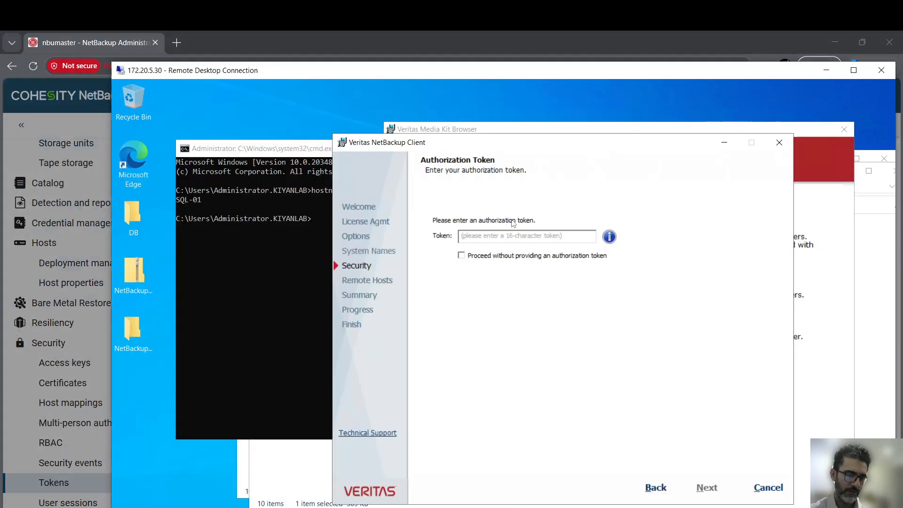
{"action": "left_click", "coordinate": [522, 236]}
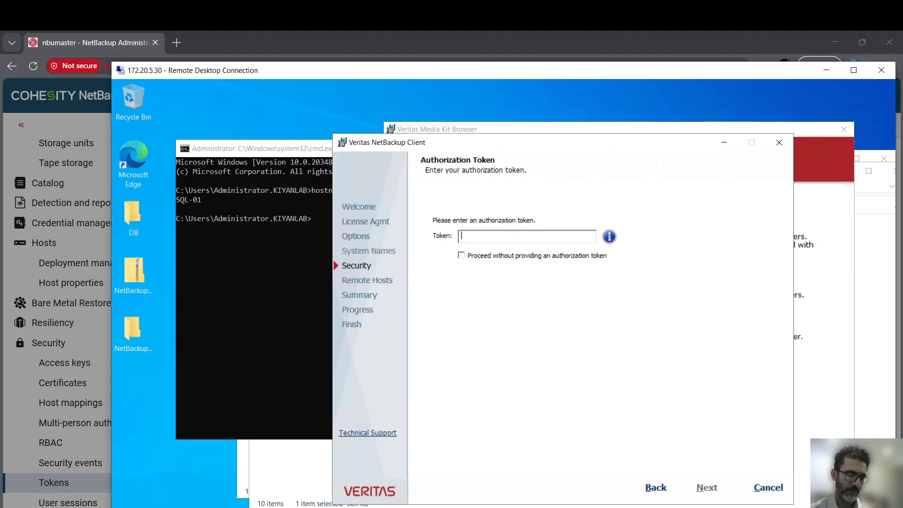
{"action": "key", "text": "ctrl+v"}
{"action": "left_click", "coordinate": [706, 488]}
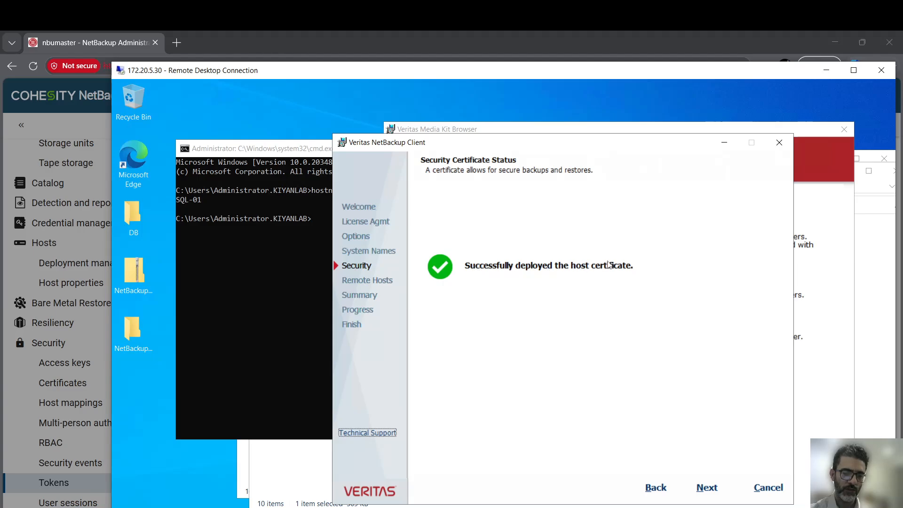
{"action": "left_click", "coordinate": [706, 487]}
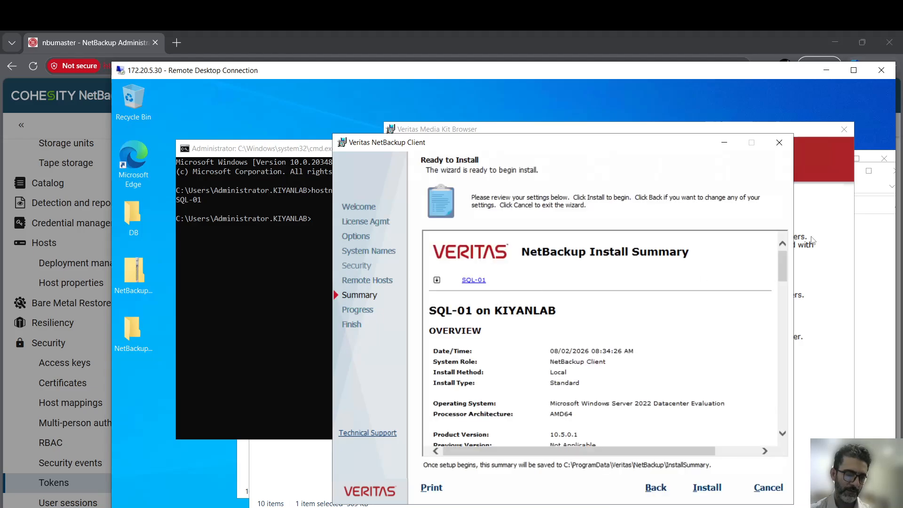
Step: Review the NetBackup install summary through the services and prechecks to its end, and start the client installation
{"action": "left_click_drag", "start_coordinate": [781, 261], "coordinate": [779, 321]}
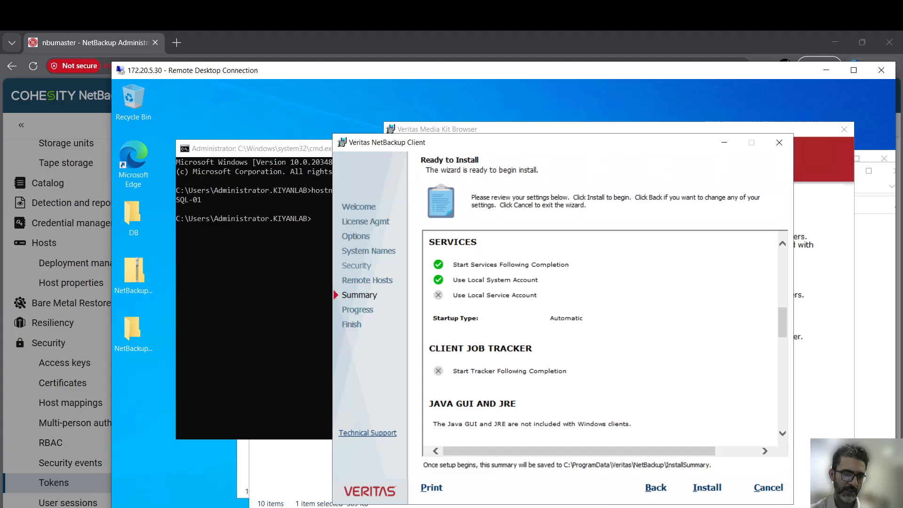
{"action": "scroll", "coordinate": [519, 294], "scroll_direction": "down", "scroll_amount": 1}
{"action": "scroll", "coordinate": [519, 304], "scroll_direction": "down", "scroll_amount": 2}
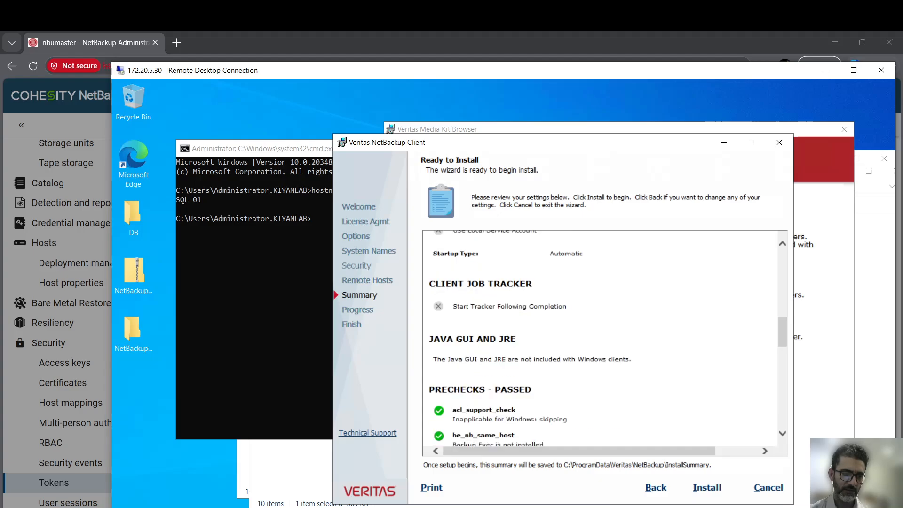
{"action": "scroll", "coordinate": [510, 303], "scroll_direction": "down", "scroll_amount": 1}
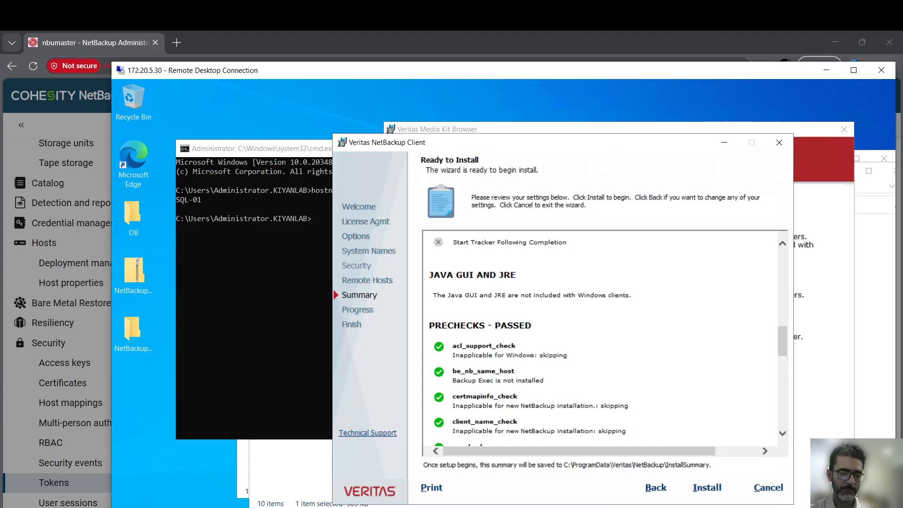
{"action": "scroll", "coordinate": [501, 280], "scroll_direction": "down", "scroll_amount": 1}
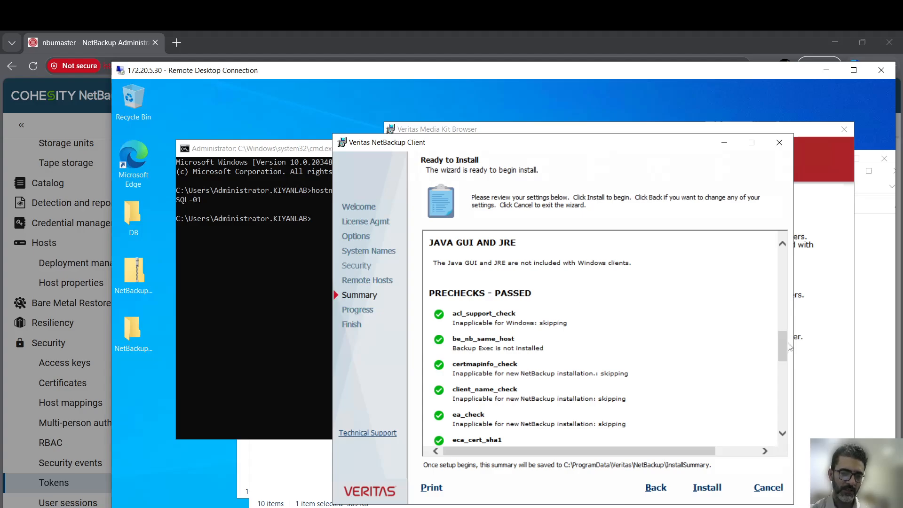
{"action": "left_click_drag", "start_coordinate": [783, 343], "coordinate": [779, 410]}
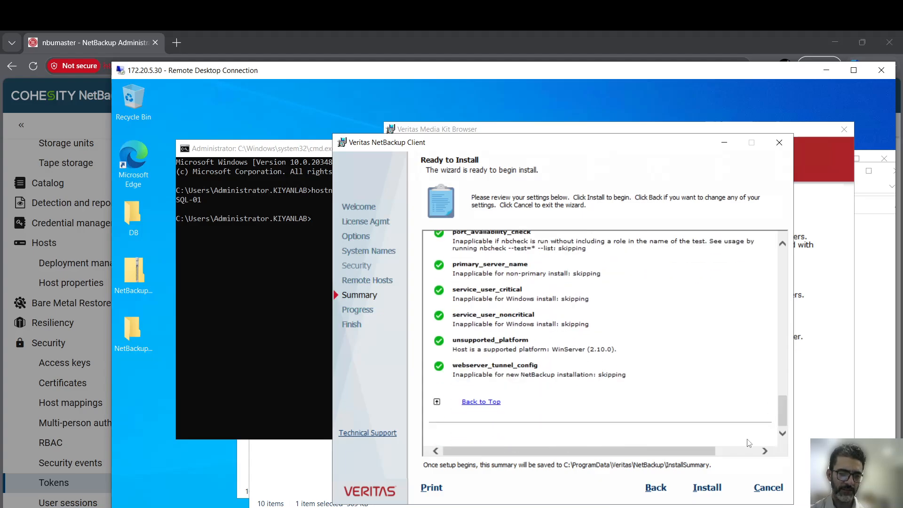
{"action": "left_click", "coordinate": [714, 489]}
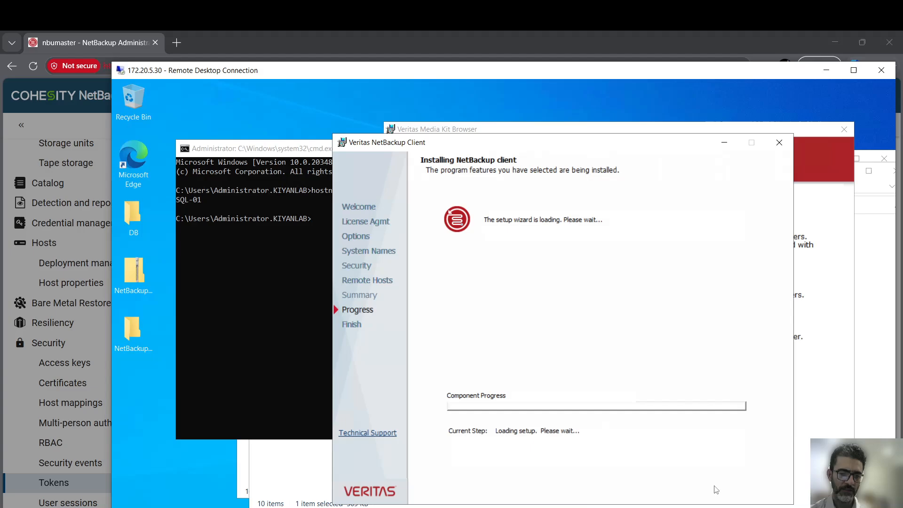
Step: Move the command prompt window lower on the remote desktop and bring the client setup wizard back to the front
{"action": "left_click", "coordinate": [301, 266]}
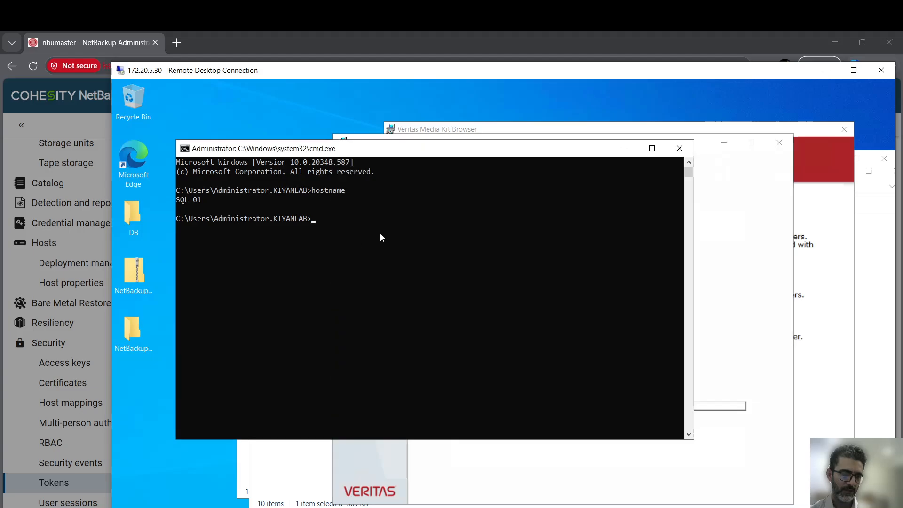
{"action": "left_click_drag", "start_coordinate": [508, 151], "coordinate": [506, 196]}
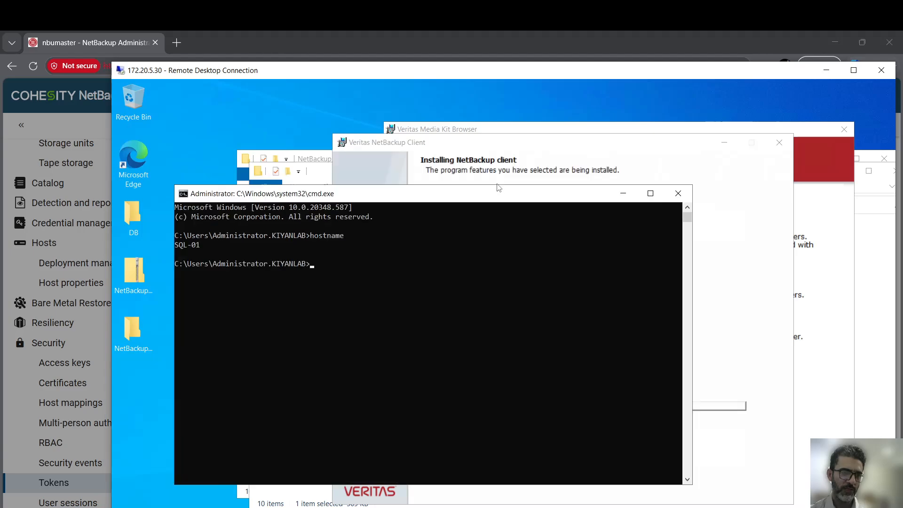
{"action": "left_click", "coordinate": [467, 152]}
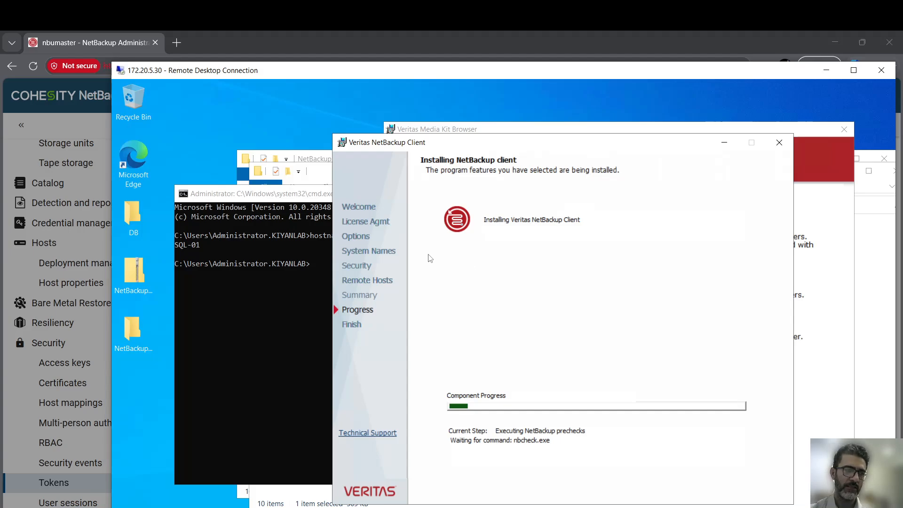
Step: Switch to the web browser and search the web for "netbackup port requirement" in a new tab
{"action": "left_click", "coordinate": [177, 43]}
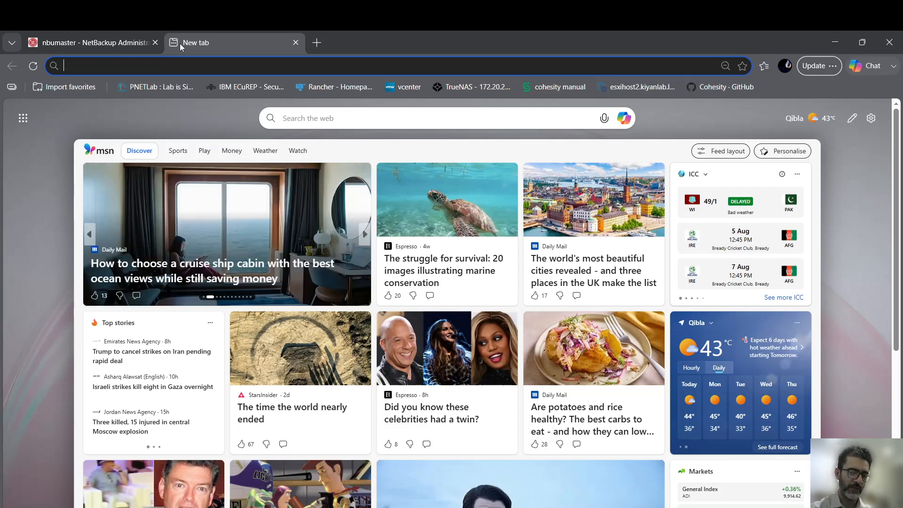
{"action": "type", "text": "netbackup port"}
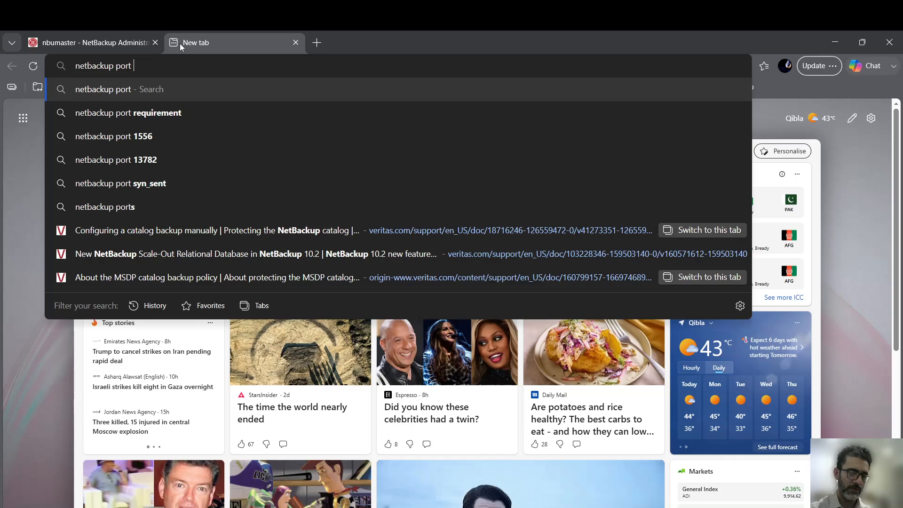
{"action": "key", "text": "Down"}
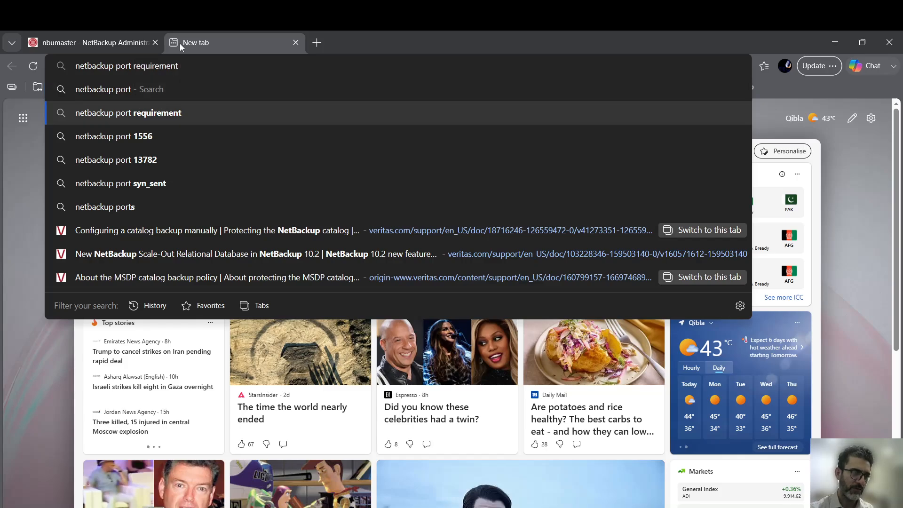
{"action": "key", "text": "Return"}
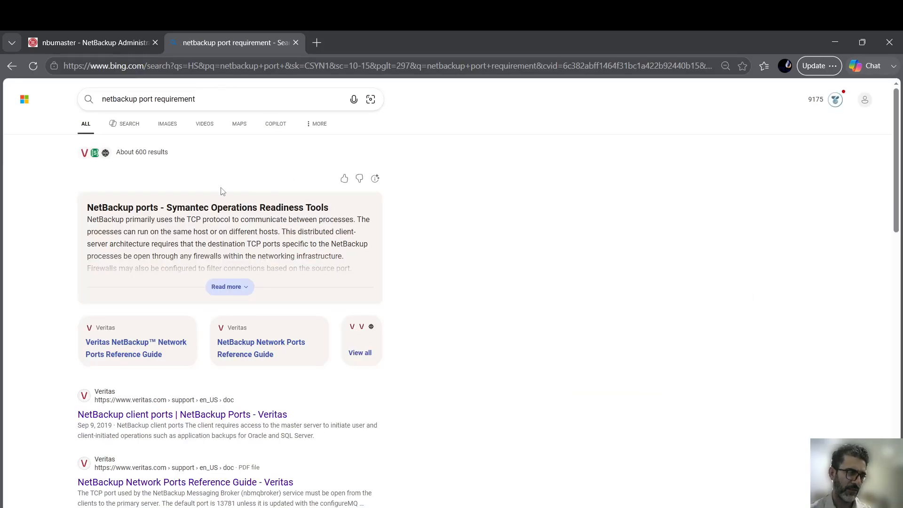
Step: Open the "NetBackup Network Ports Reference Guide - Veritas" search result in a new tab and bring it up
{"action": "scroll", "coordinate": [170, 263], "scroll_direction": "down", "scroll_amount": 2}
{"action": "scroll", "coordinate": [163, 301], "scroll_direction": "down", "scroll_amount": 1}
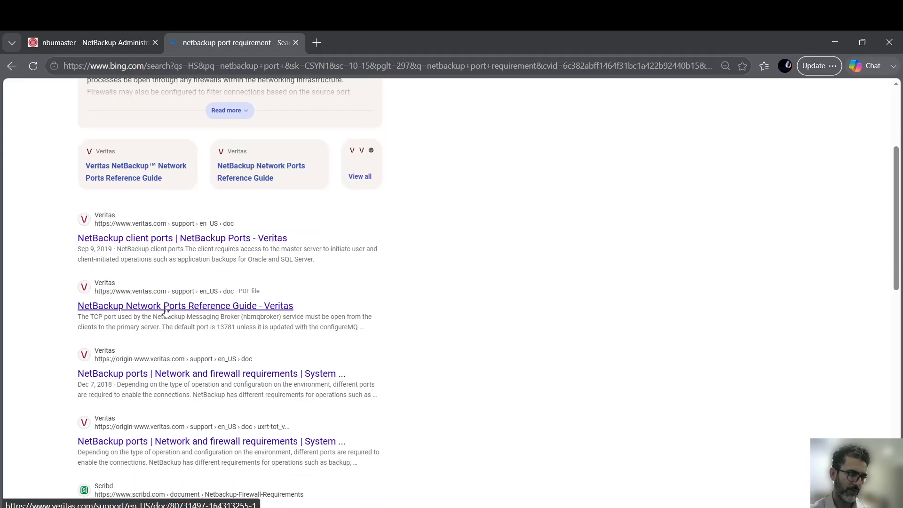
{"action": "right_click", "coordinate": [183, 308]}
{"action": "left_click", "coordinate": [221, 317]}
{"action": "scroll", "coordinate": [227, 280], "scroll_direction": "down", "scroll_amount": 1}
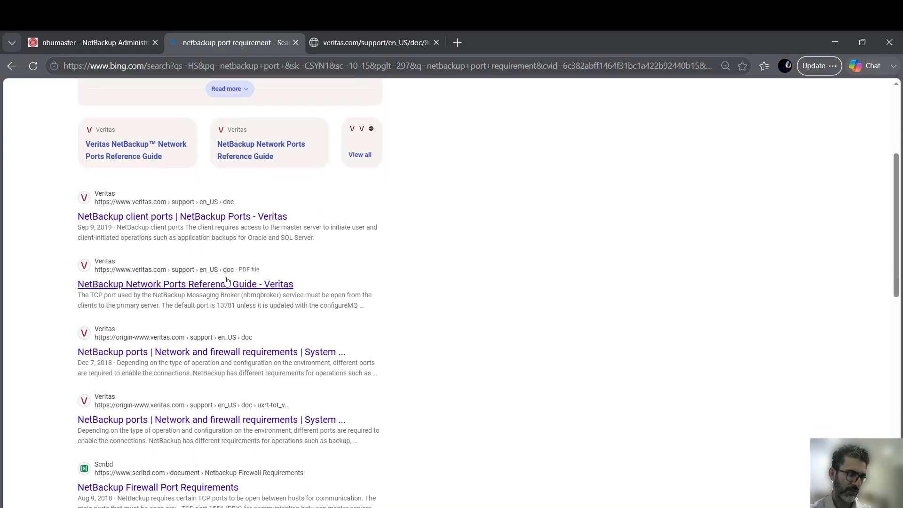
{"action": "left_click", "coordinate": [341, 43]}
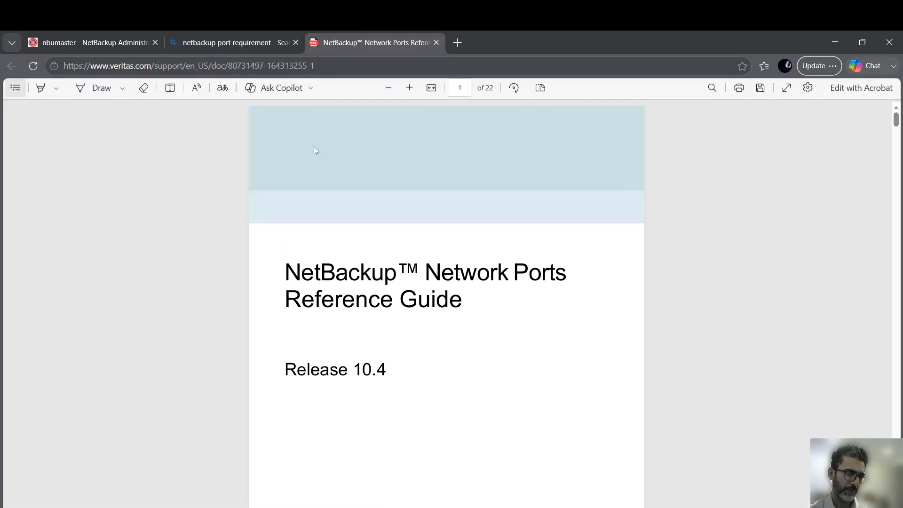
Step: Go to page 7 of the ports guide and examine the NetBackup ports and primary server ports tables
{"action": "scroll", "coordinate": [315, 151], "scroll_direction": "down", "scroll_amount": 20}
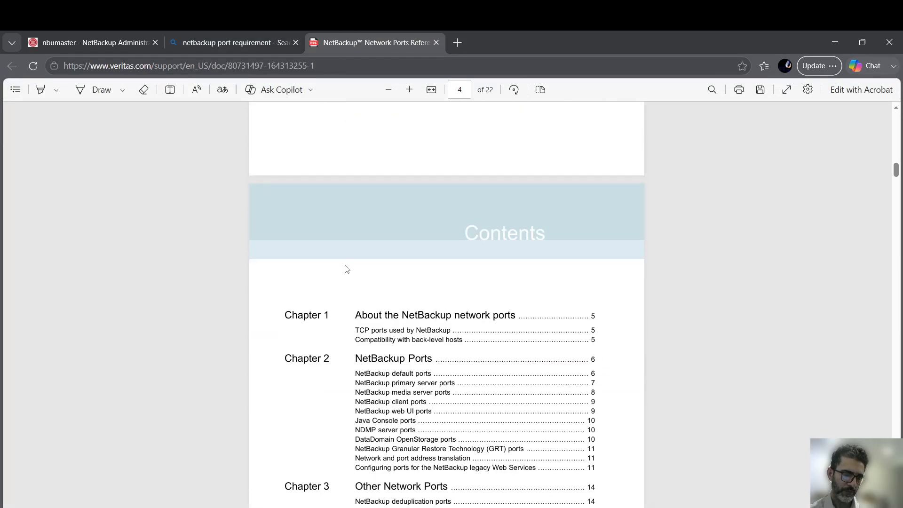
{"action": "scroll", "coordinate": [346, 269], "scroll_direction": "down", "scroll_amount": 10}
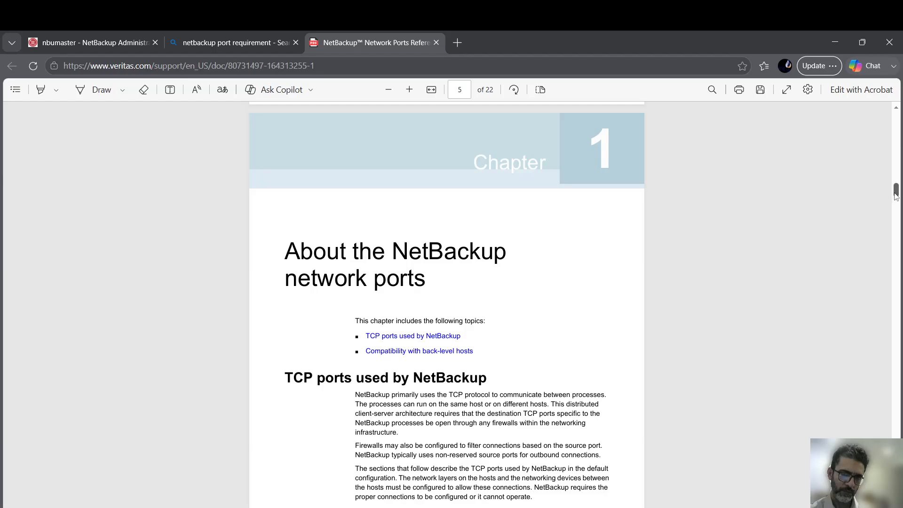
{"action": "left_click_drag", "start_coordinate": [895, 197], "coordinate": [887, 229]}
{"action": "left_click_drag", "start_coordinate": [887, 229], "coordinate": [887, 234]}
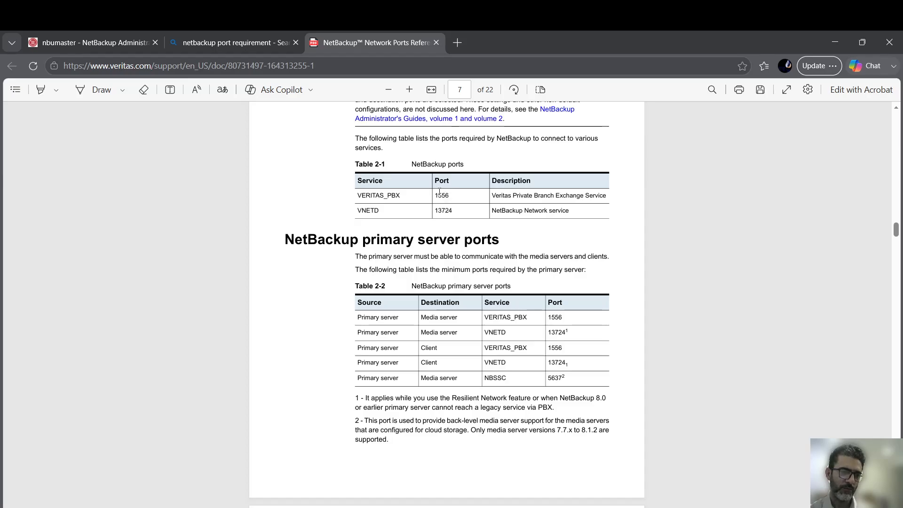
{"action": "left_click_drag", "start_coordinate": [454, 211], "coordinate": [441, 211]}
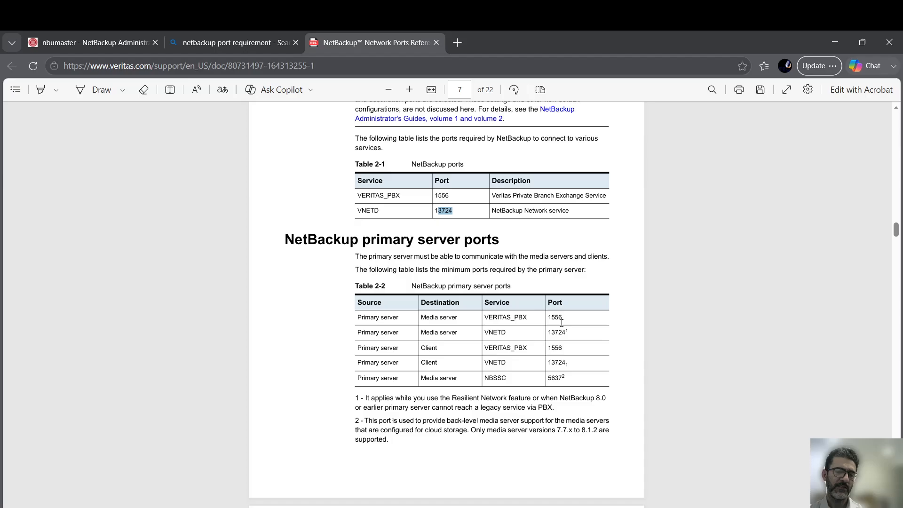
{"action": "left_click_drag", "start_coordinate": [564, 317], "coordinate": [550, 317]}
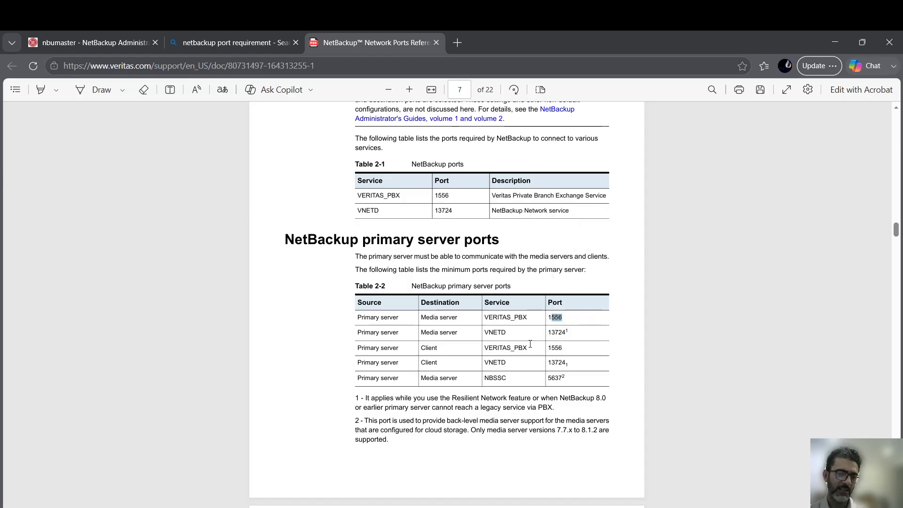
{"action": "left_click", "coordinate": [564, 317]}
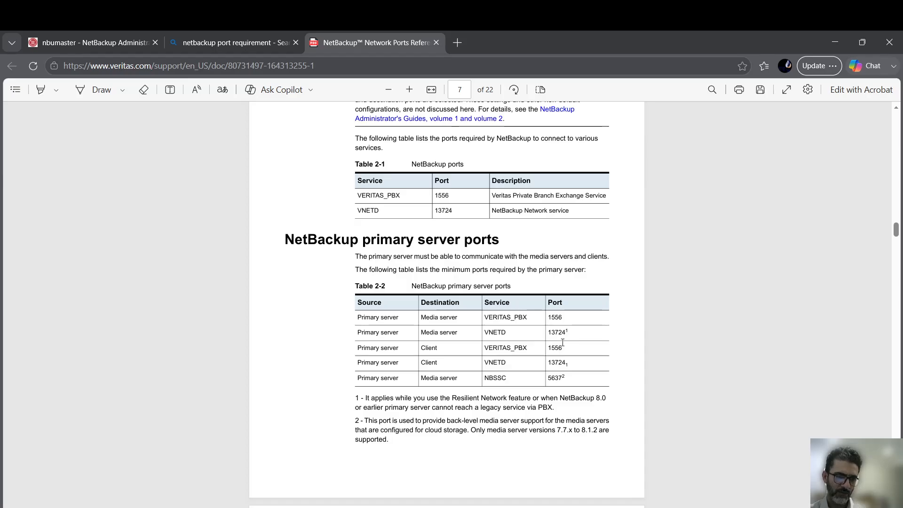
Step: Read the Resilient Network footnote and check the VERITAS_PBX port from primary server to media server in Table 2-2
{"action": "left_click_drag", "start_coordinate": [375, 401], "coordinate": [607, 400]}
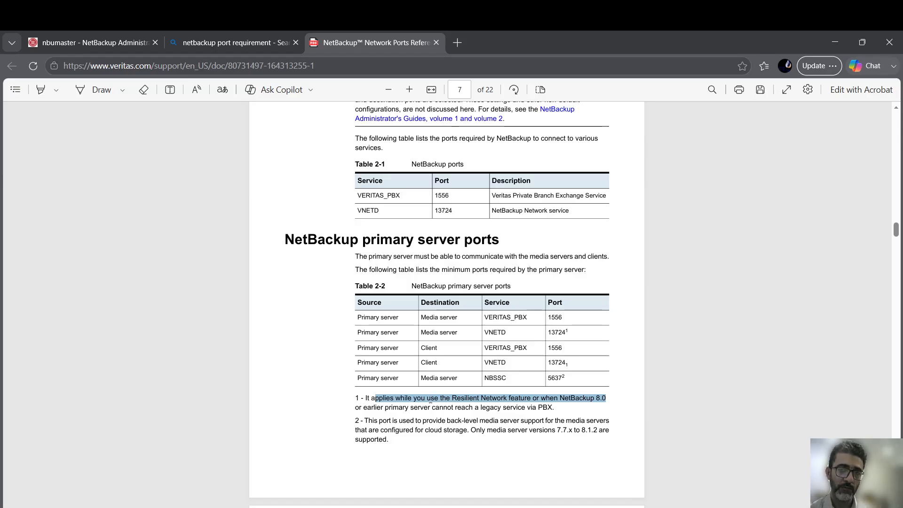
{"action": "left_click", "coordinate": [454, 408]}
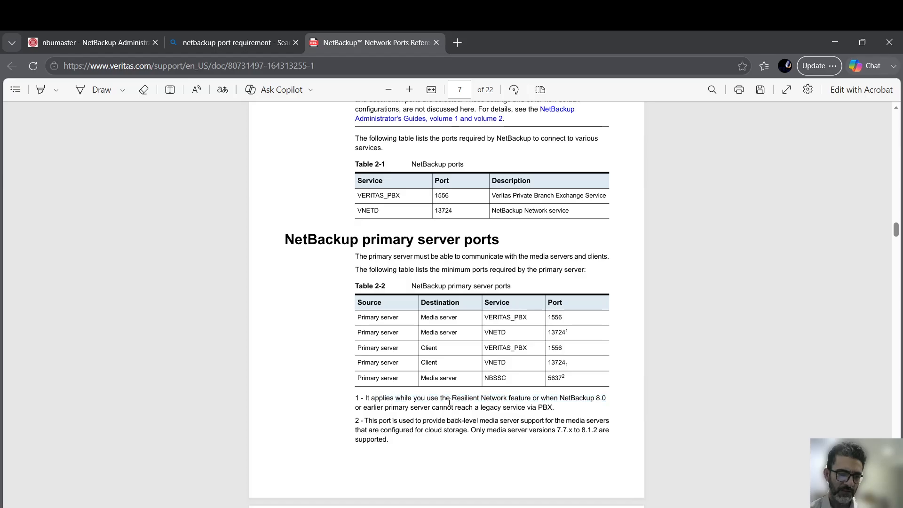
{"action": "left_click_drag", "start_coordinate": [448, 400], "coordinate": [525, 400]}
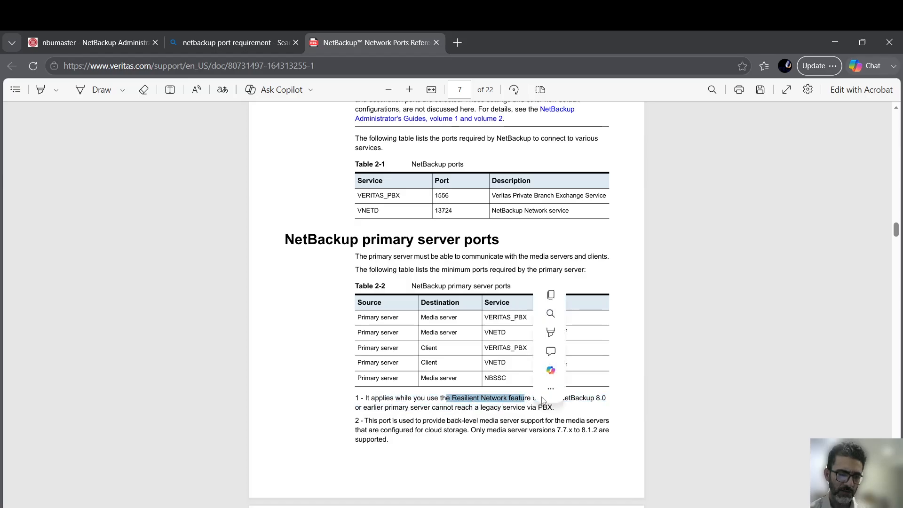
{"action": "left_click", "coordinate": [487, 328]}
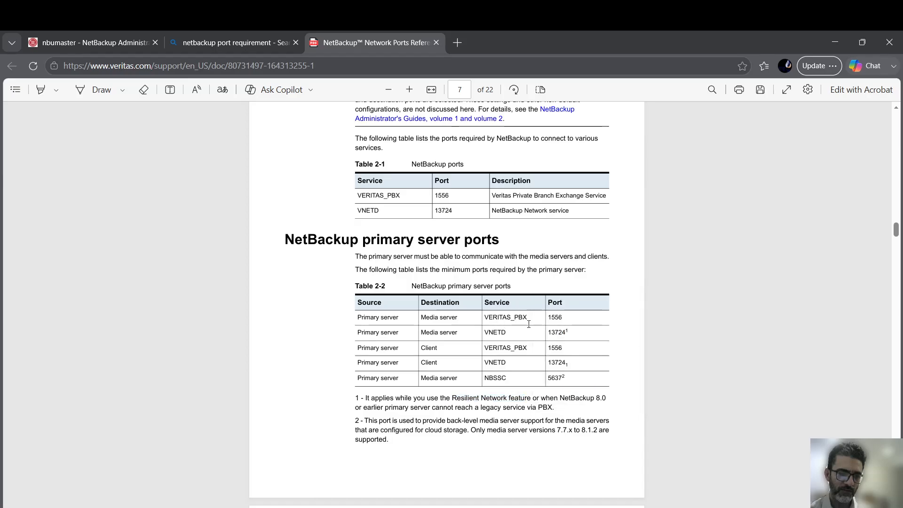
{"action": "left_click_drag", "start_coordinate": [563, 318], "coordinate": [428, 317]}
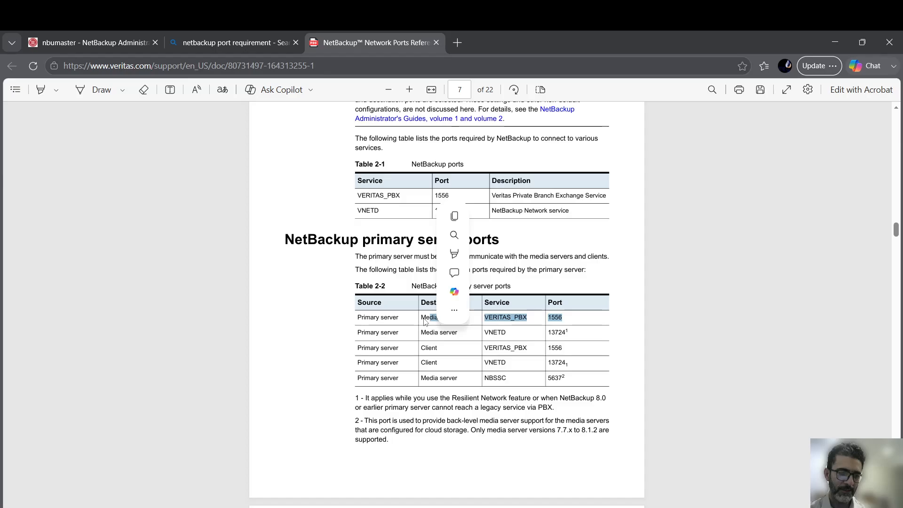
{"action": "left_click", "coordinate": [567, 363]}
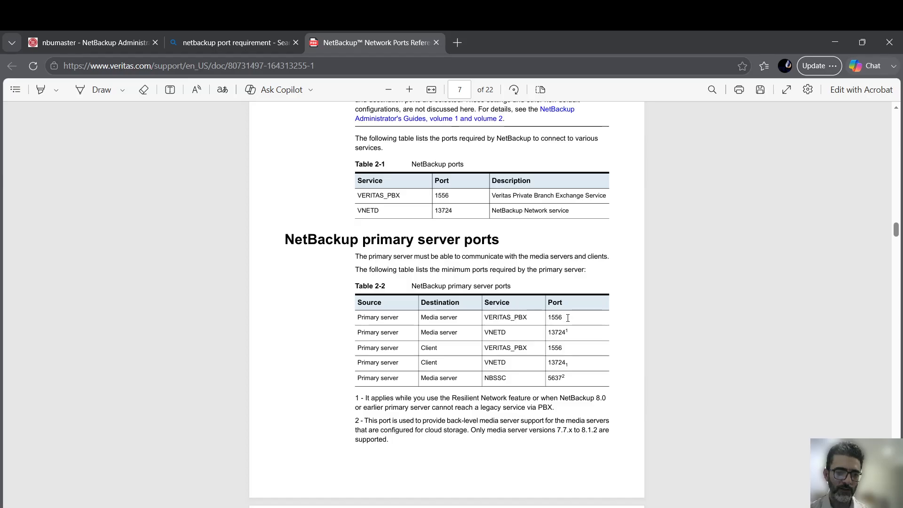
{"action": "left_click_drag", "start_coordinate": [568, 318], "coordinate": [552, 318]}
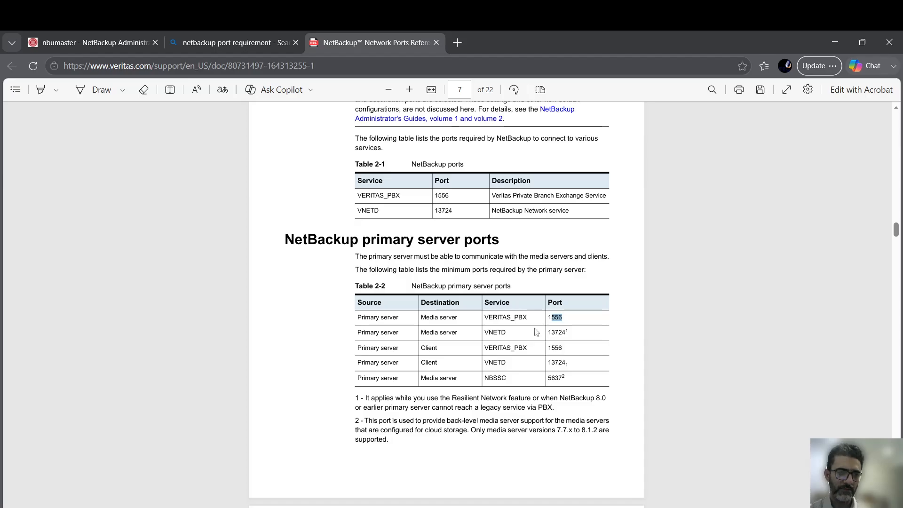
Step: Examine the NetBackup media server ports in Table 2-3, including the primary server, MSDP deduplication and Mountd entries
{"action": "scroll", "coordinate": [536, 332], "scroll_direction": "down", "scroll_amount": 8}
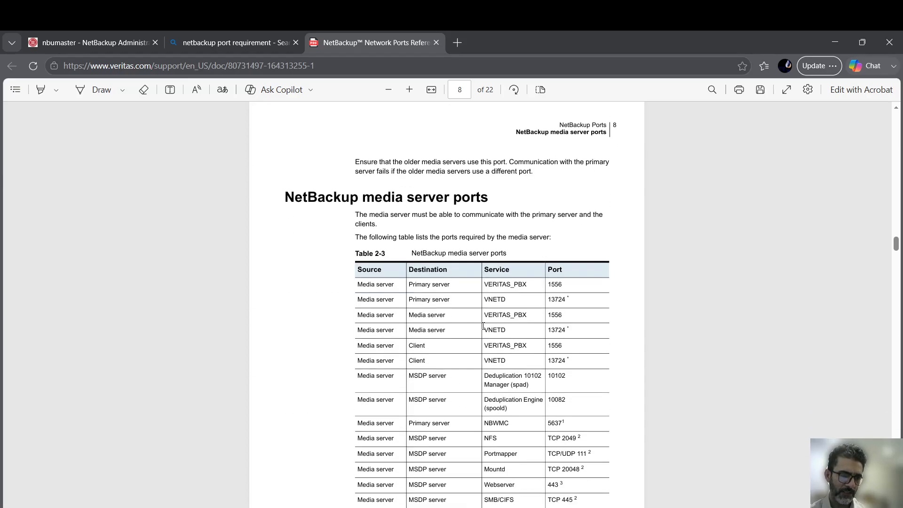
{"action": "scroll", "coordinate": [483, 326], "scroll_direction": "down", "scroll_amount": 1}
{"action": "left_click_drag", "start_coordinate": [407, 227], "coordinate": [451, 227]}
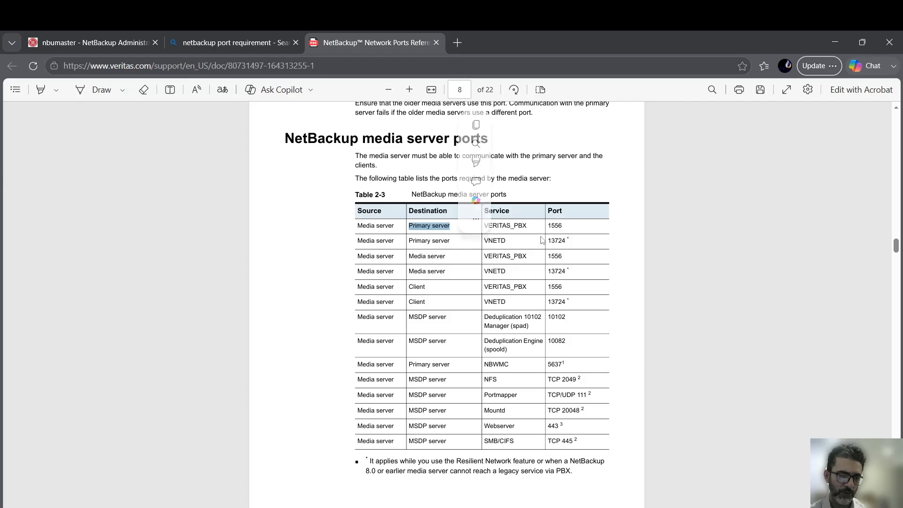
{"action": "left_click_drag", "start_coordinate": [358, 318], "coordinate": [442, 318]}
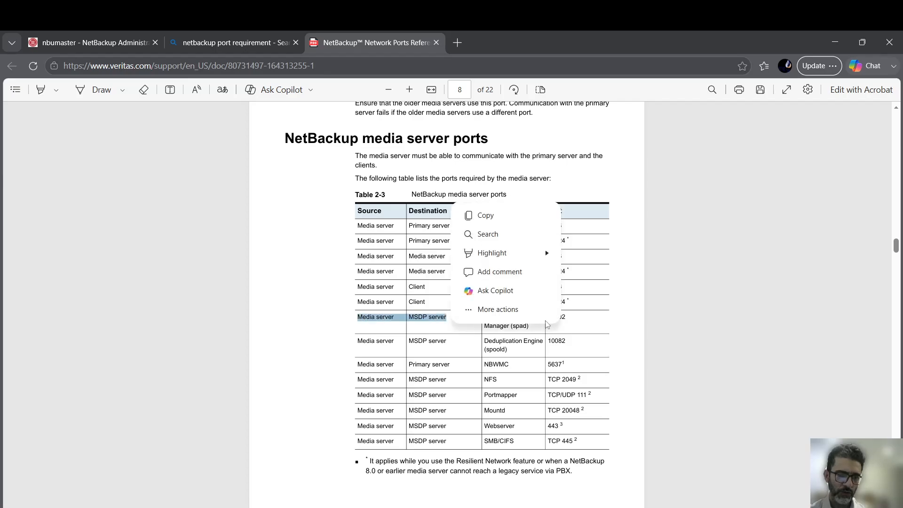
{"action": "left_click", "coordinate": [580, 323]}
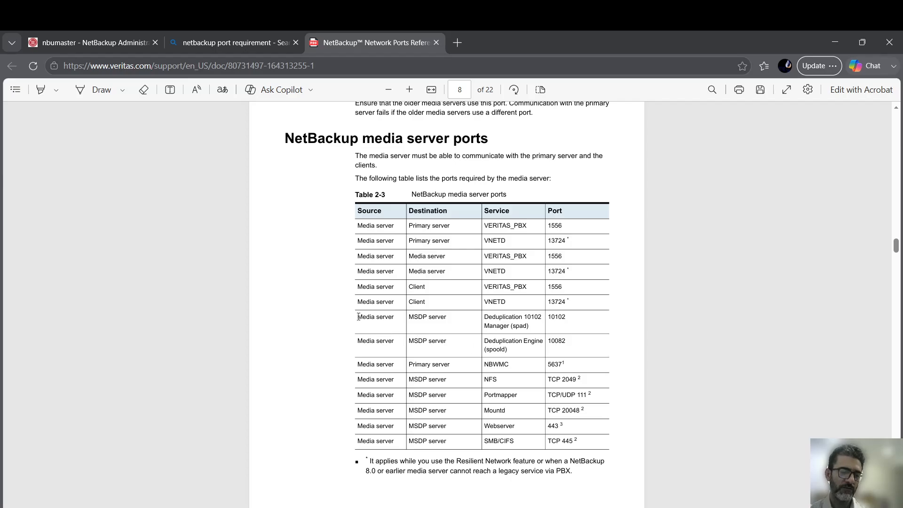
{"action": "left_click_drag", "start_coordinate": [358, 317], "coordinate": [525, 325]}
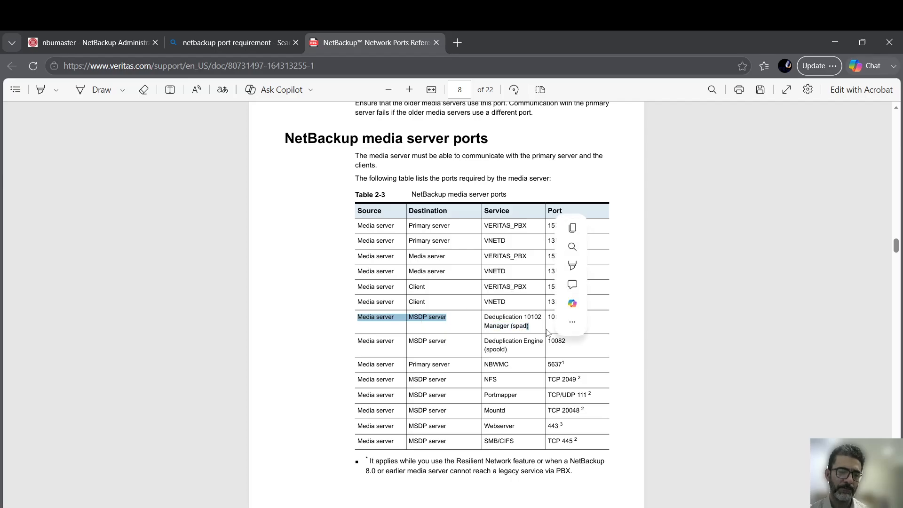
{"action": "left_click", "coordinate": [569, 344]}
{"action": "left_click_drag", "start_coordinate": [452, 339], "coordinate": [358, 319]}
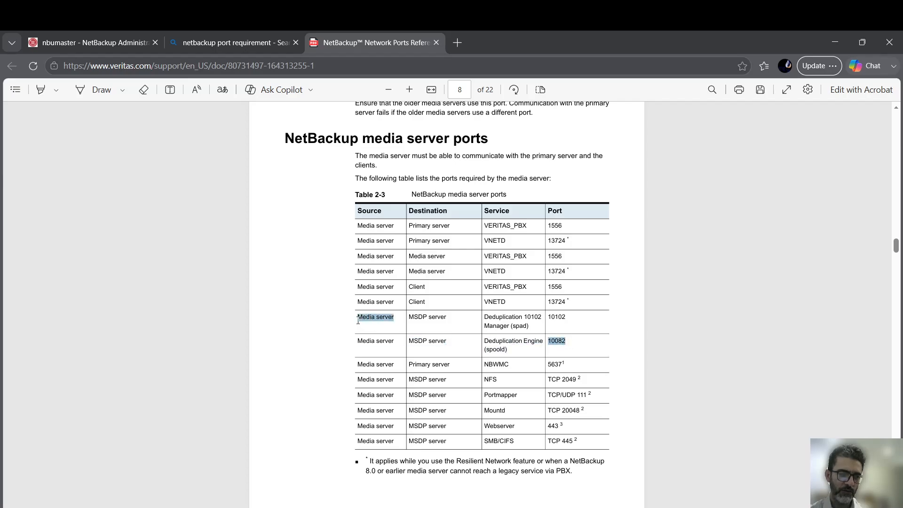
{"action": "left_click_drag", "start_coordinate": [552, 321], "coordinate": [570, 338]}
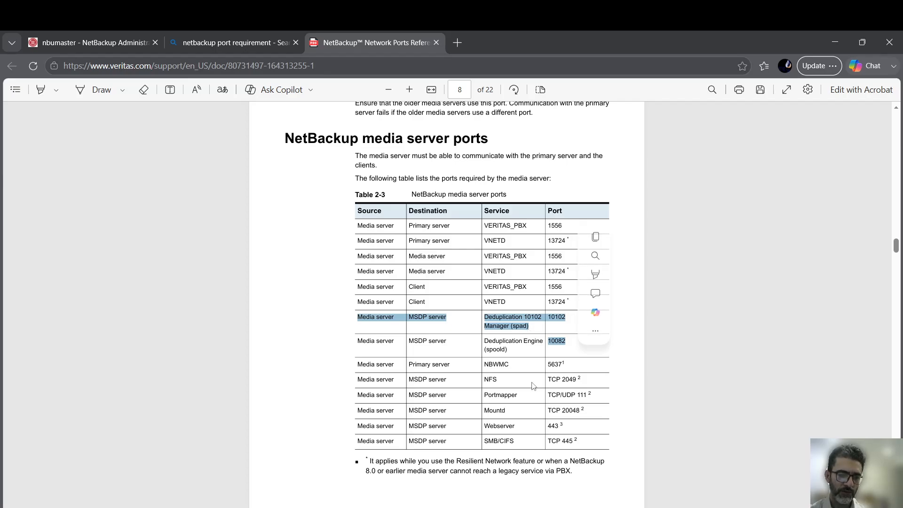
{"action": "left_click_drag", "start_coordinate": [518, 398], "coordinate": [487, 412]}
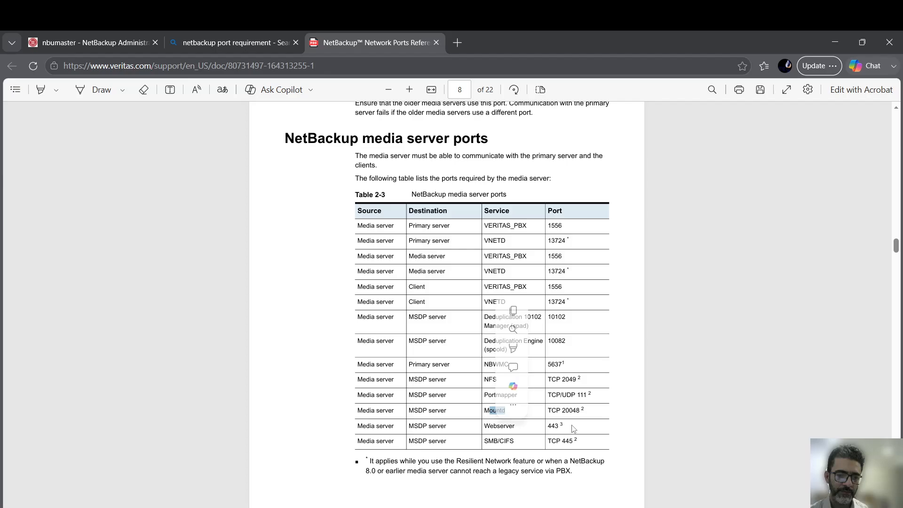
{"action": "left_click", "coordinate": [573, 428]}
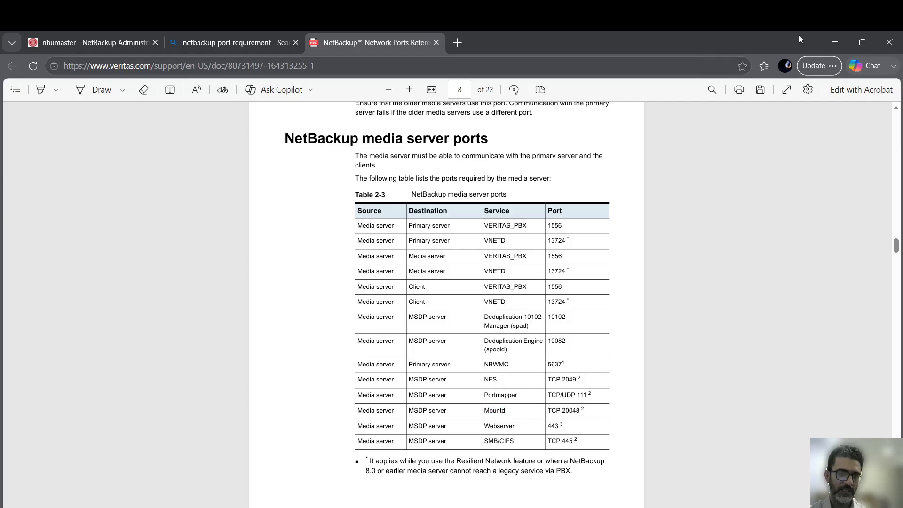
Step: Return to the remote desktop session and finish the NetBackup client setup wizard
{"action": "left_click", "coordinate": [832, 42]}
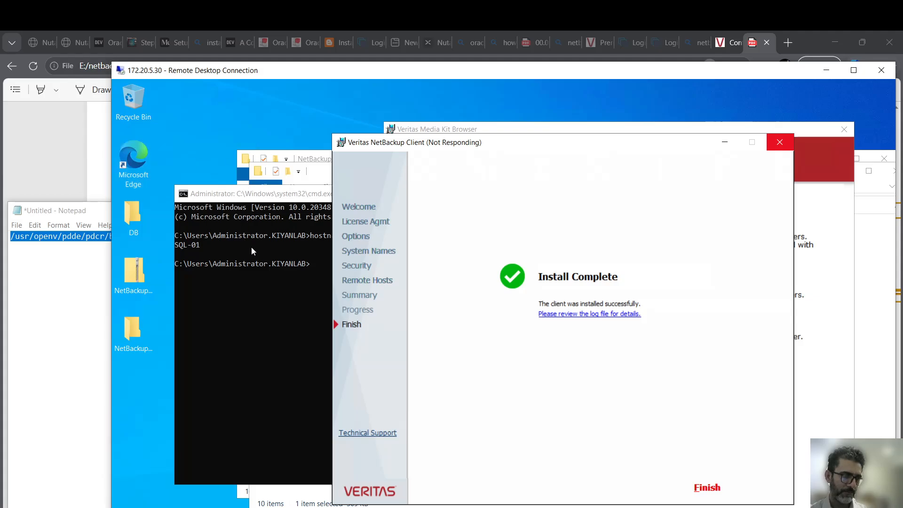
{"action": "left_click", "coordinate": [710, 488]}
{"action": "left_click", "coordinate": [884, 359]}
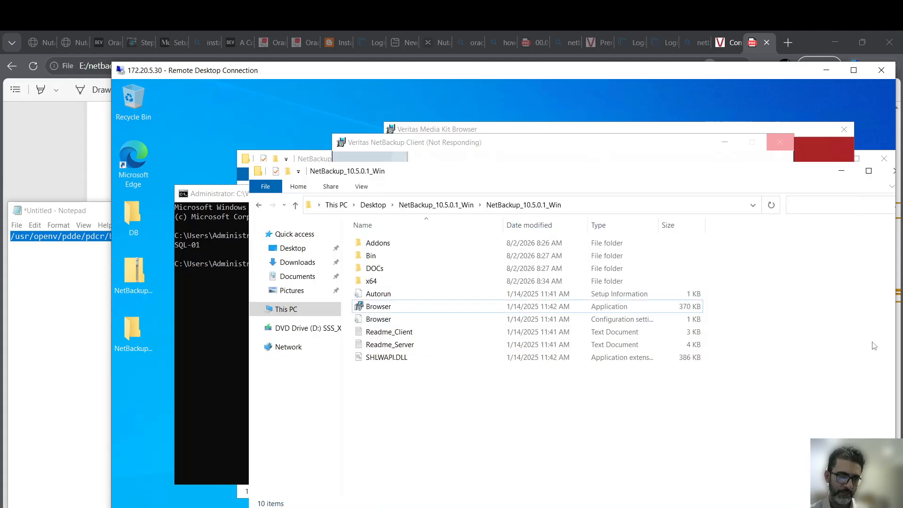
Step: Maximize the remote desktop session, bring the Media Kit Browser forward and run services.msc to open the Services console
{"action": "left_click", "coordinate": [854, 70]}
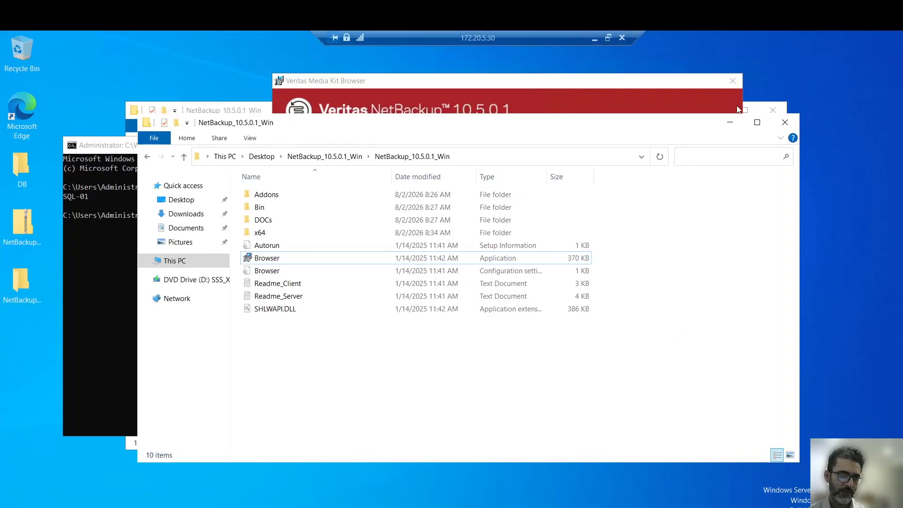
{"action": "left_click", "coordinate": [659, 86]}
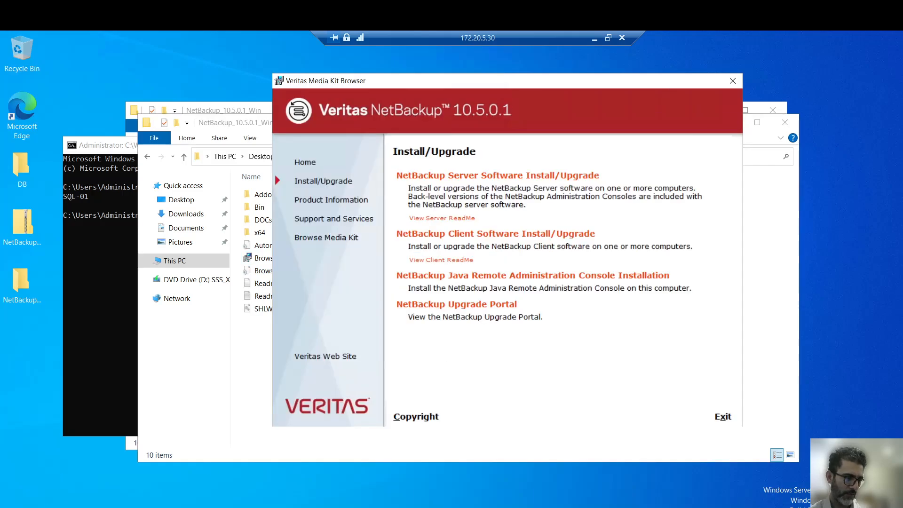
{"action": "key", "text": "super+x"}
{"action": "left_click", "coordinate": [59, 469]}
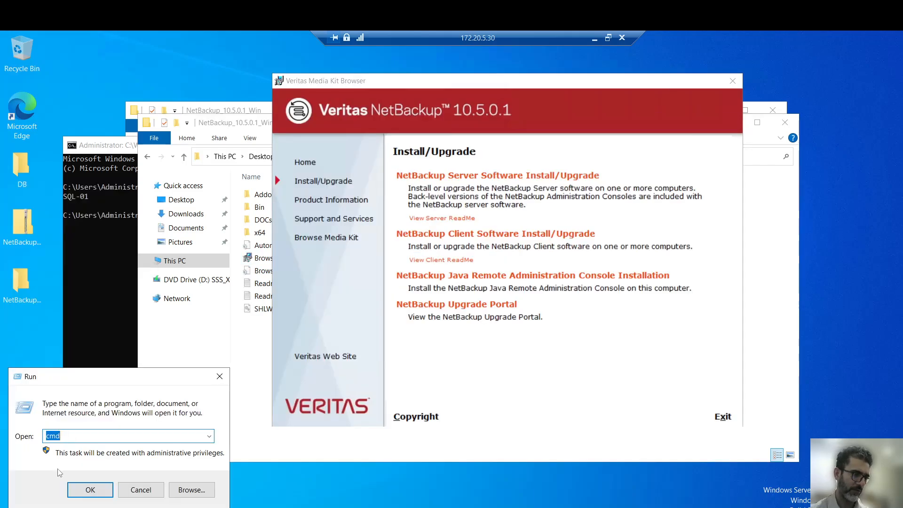
{"action": "type", "text": "services"}
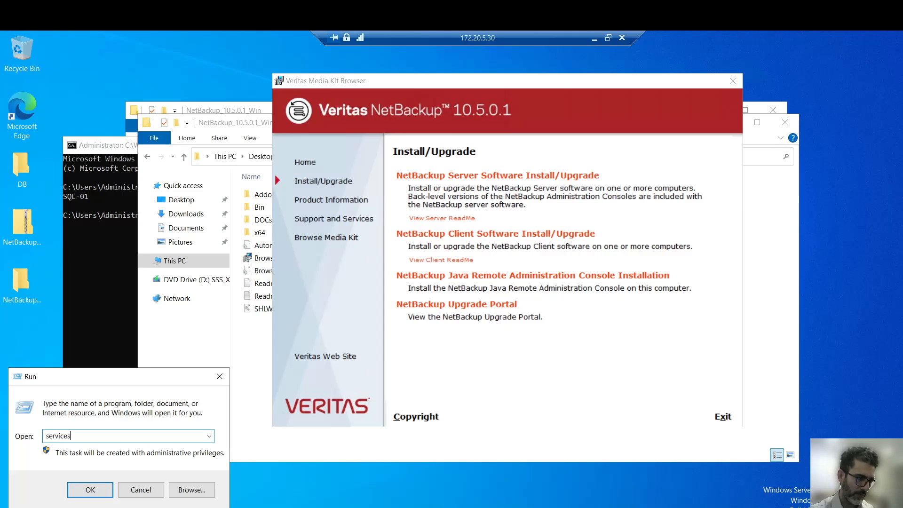
{"action": "type", "text": ".msc"}
{"action": "key", "text": "Return"}
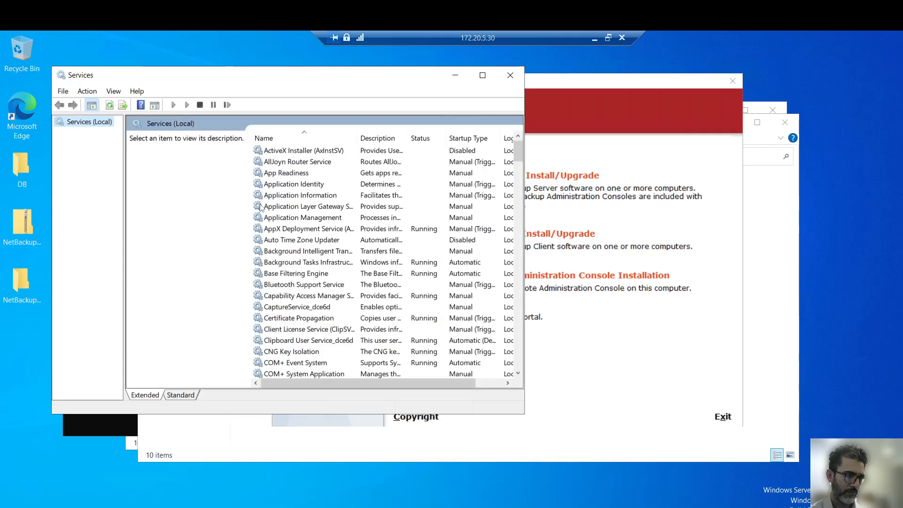
Step: Check the NetBackup services and the Veritas Private Branch Exchange service, widening the Name column to show full service names
{"action": "left_click", "coordinate": [260, 208]}
{"action": "key", "text": "n"}
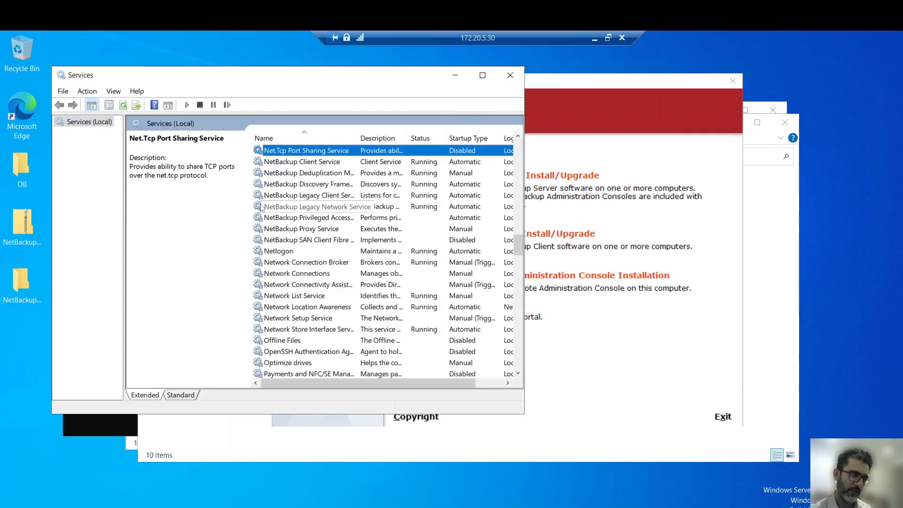
{"action": "left_click", "coordinate": [483, 75]}
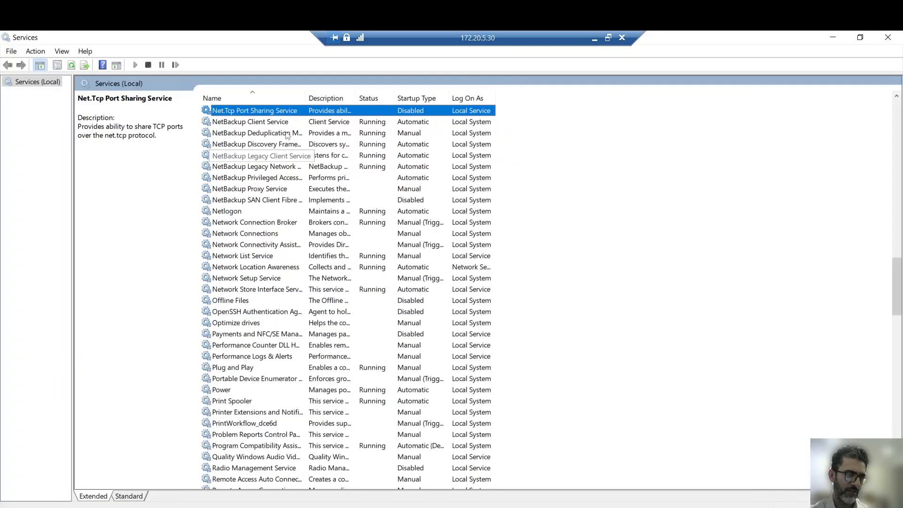
{"action": "left_click", "coordinate": [418, 136]}
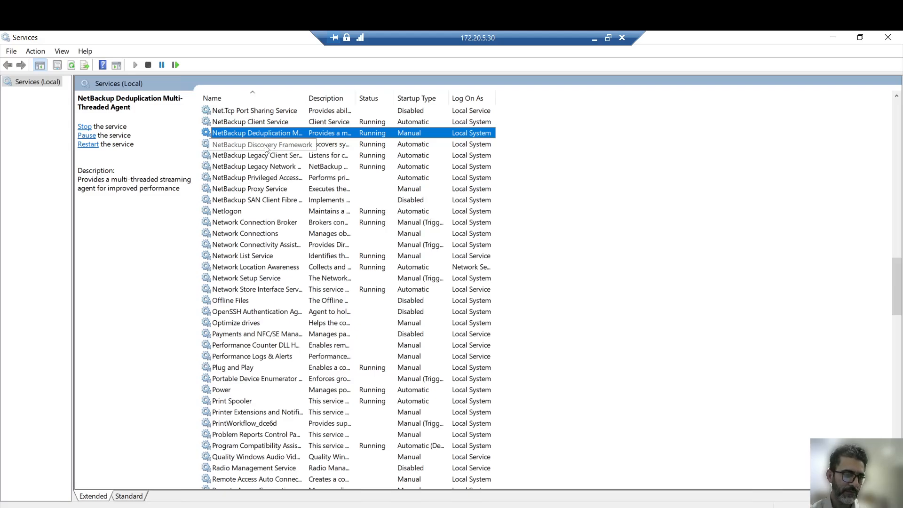
{"action": "left_click", "coordinate": [265, 146]}
{"action": "key", "text": "v"}
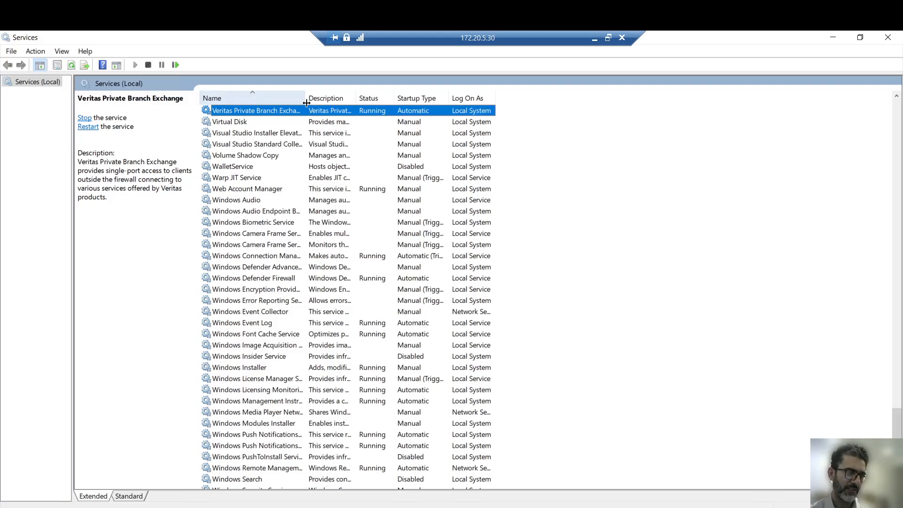
{"action": "left_click_drag", "start_coordinate": [306, 102], "coordinate": [361, 102]}
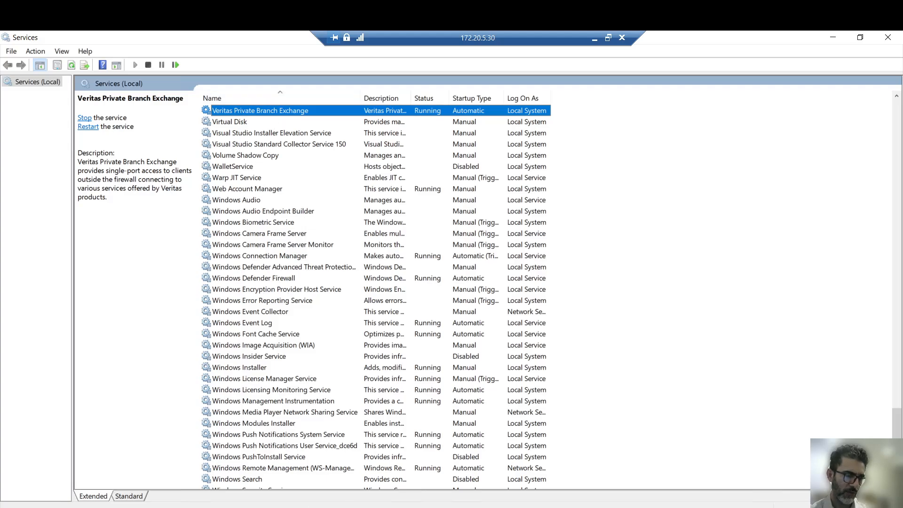
Step: Run regedit on the SQL-01 client to open the Registry Editor
{"action": "key", "text": "super+x"}
{"action": "left_click", "coordinate": [41, 475]}
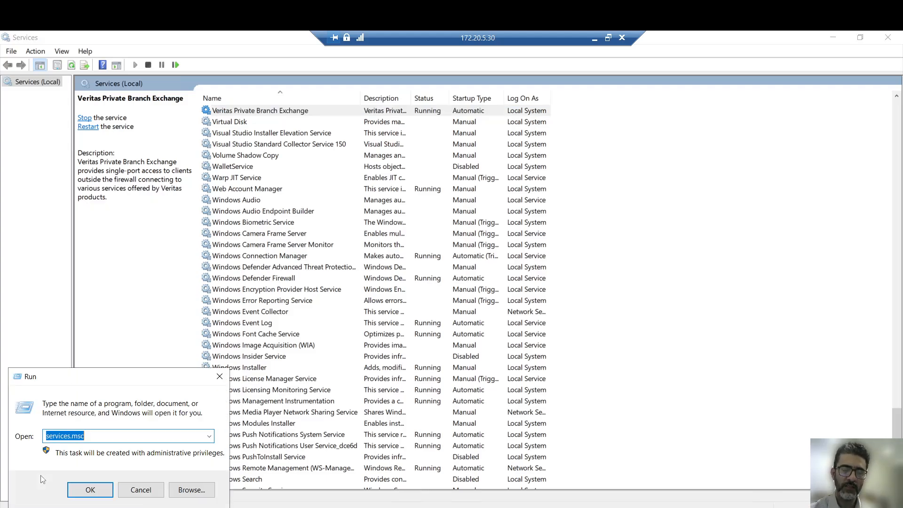
{"action": "type", "text": "regis"}
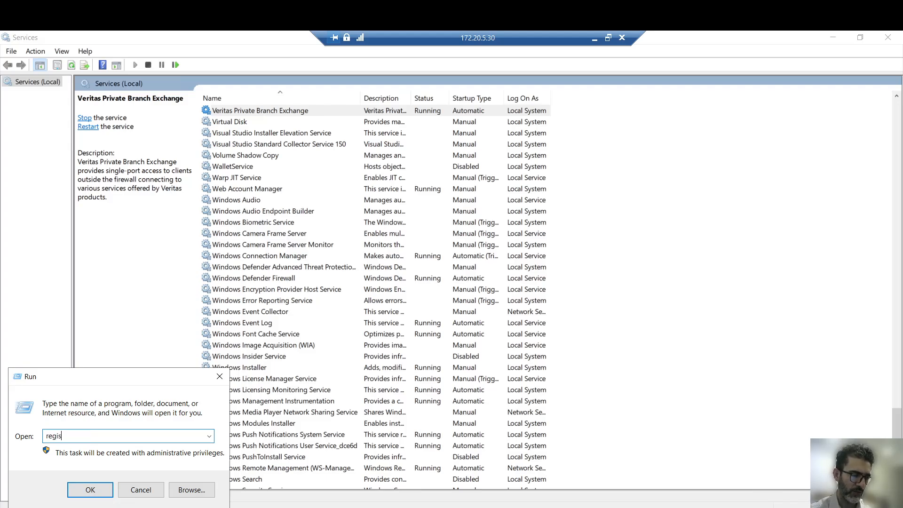
{"action": "type", "text": "te"}
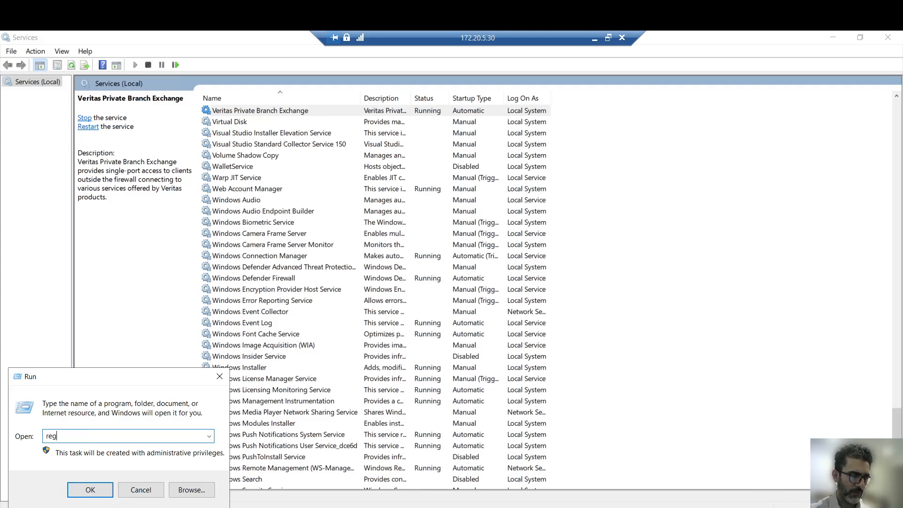
{"action": "type", "text": "edit"}
{"action": "key", "text": "Return"}
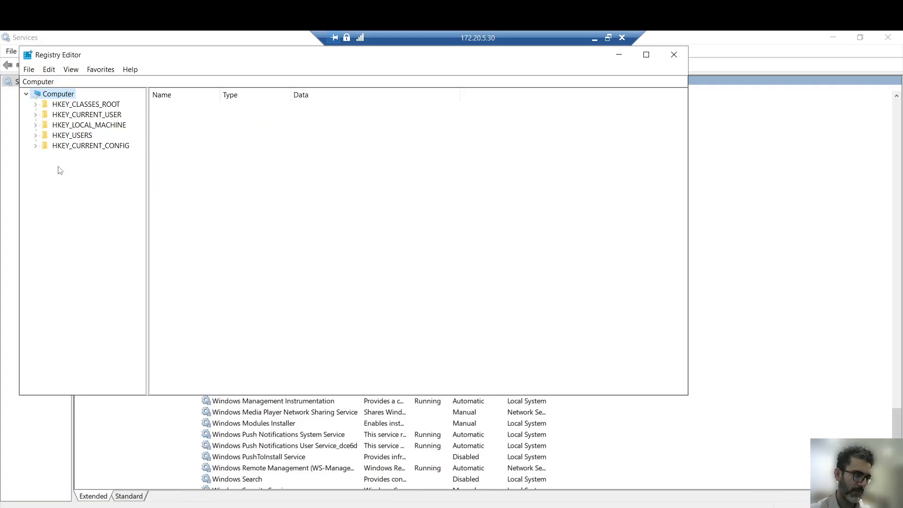
Step: Go to HKEY_LOCAL_MACHINE\SOFTWARE\Veritas\NetBackup\CurrentVersion\Config in the registry and open the Client_Name value
{"action": "left_click", "coordinate": [36, 125]}
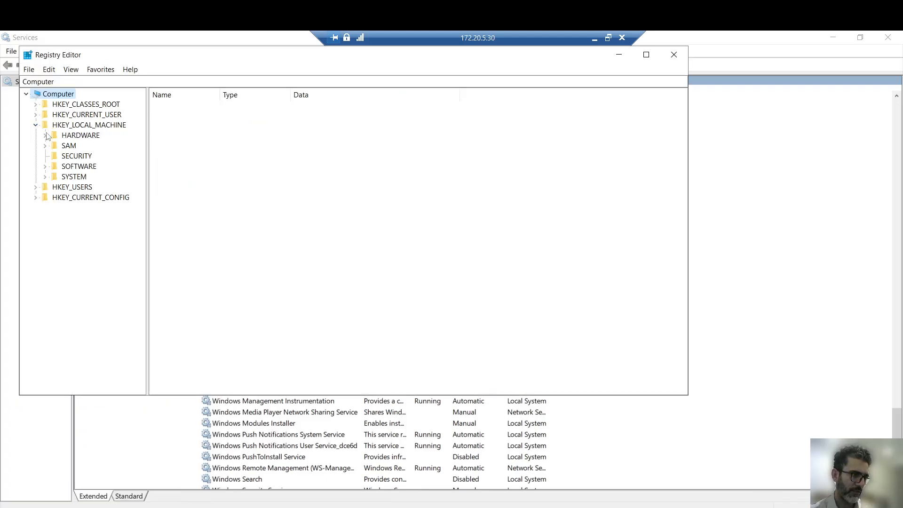
{"action": "left_click", "coordinate": [45, 167]}
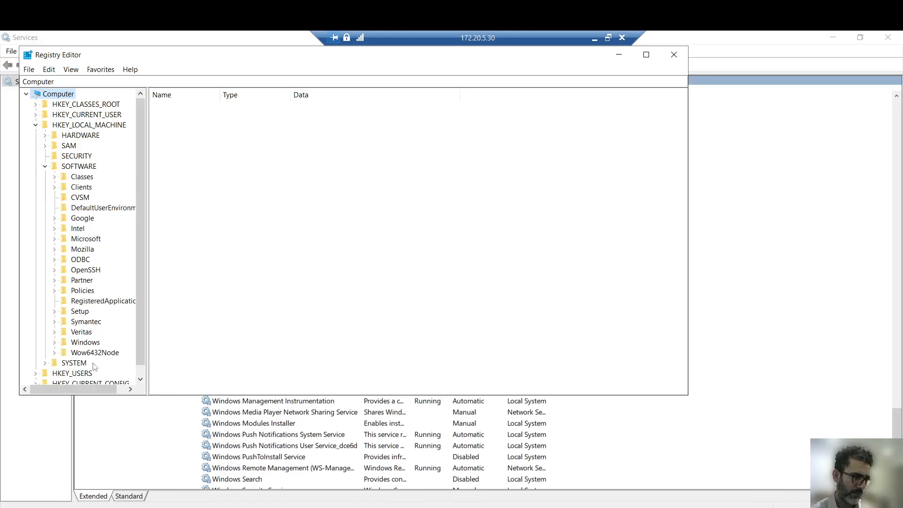
{"action": "left_click", "coordinate": [55, 332]}
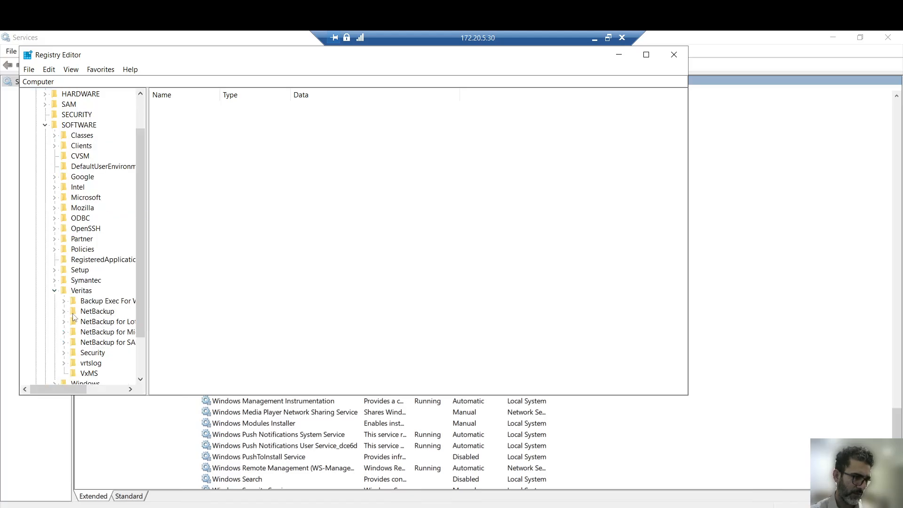
{"action": "left_click", "coordinate": [63, 312]}
{"action": "left_click", "coordinate": [73, 342]}
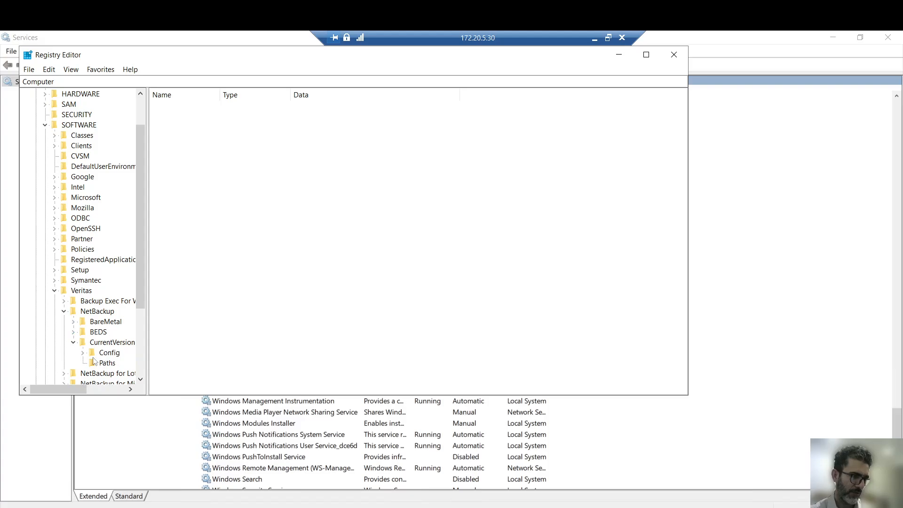
{"action": "left_click", "coordinate": [83, 353]}
{"action": "left_click", "coordinate": [106, 354]}
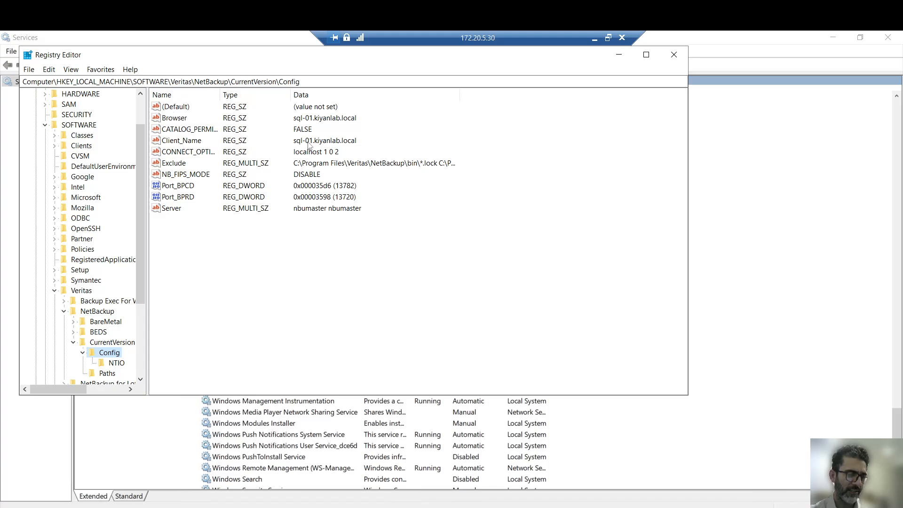
{"action": "double_click", "coordinate": [199, 144]}
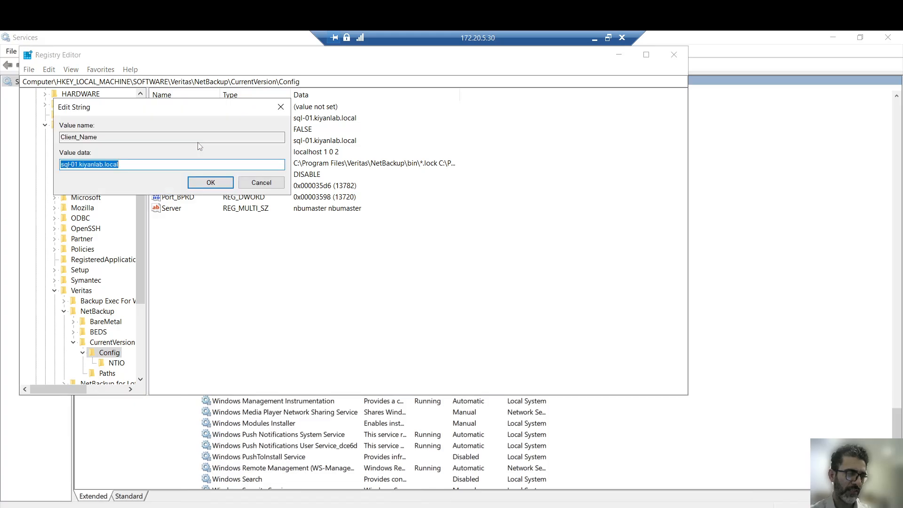
{"action": "left_click_drag", "start_coordinate": [137, 165], "coordinate": [62, 165]}
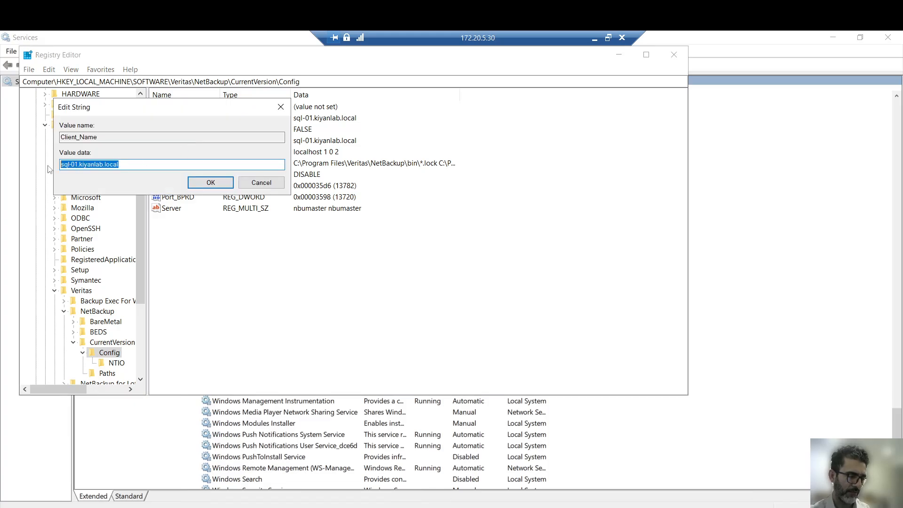
Step: Minimize the remote desktop session, switch to the NetBackup web UI on nbumaster and dismiss the token creation message
{"action": "left_click", "coordinate": [594, 39]}
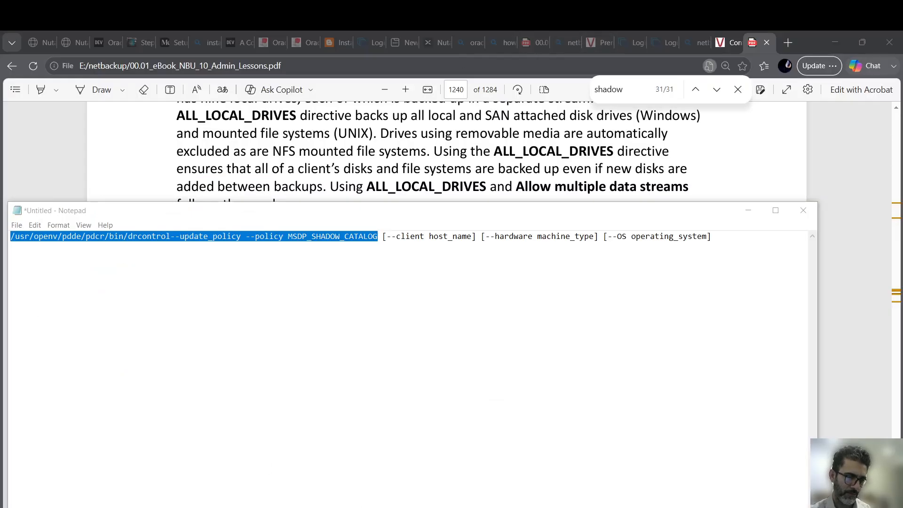
{"action": "mouse_move", "coordinate": [391, 507]}
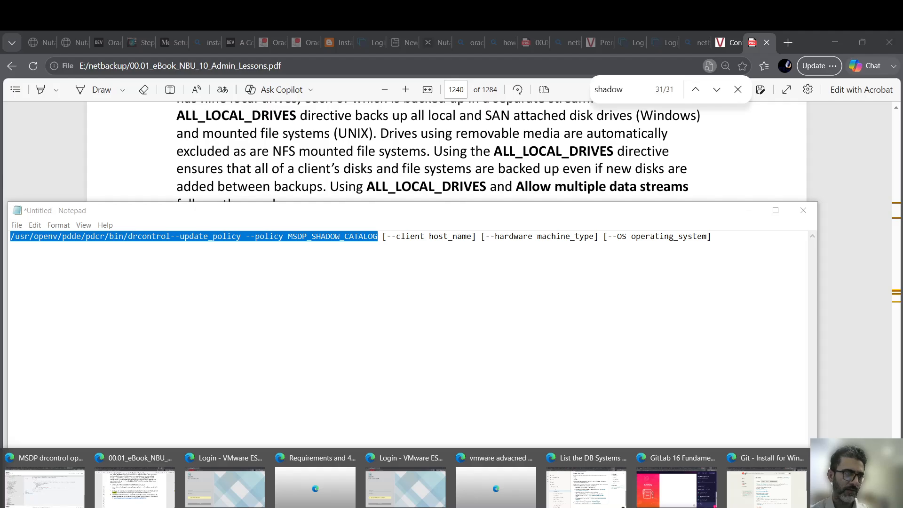
{"action": "left_click", "coordinate": [856, 485]}
{"action": "left_click", "coordinate": [80, 46]}
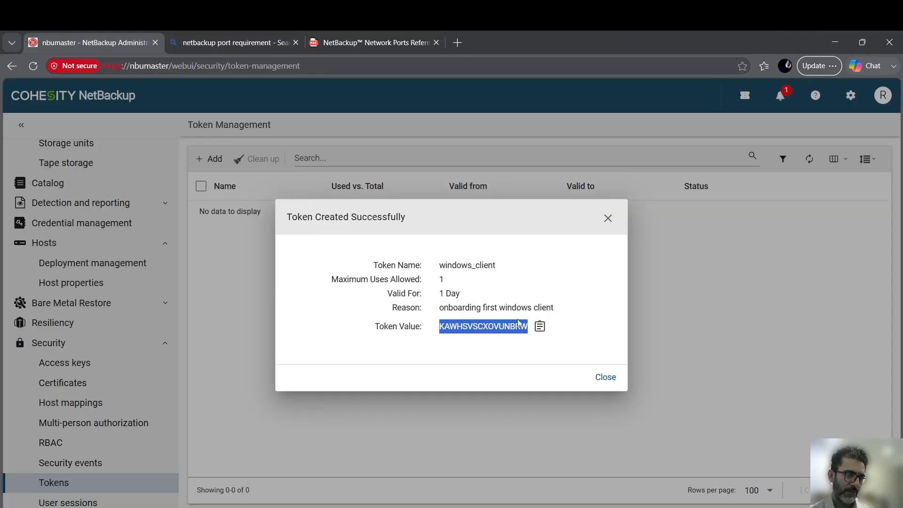
{"action": "left_click", "coordinate": [611, 378]}
Step: Add a new protection policy named windows_file_backup and set its policy type to MS-Windows
{"action": "scroll", "coordinate": [79, 221], "scroll_direction": "up", "scroll_amount": 5}
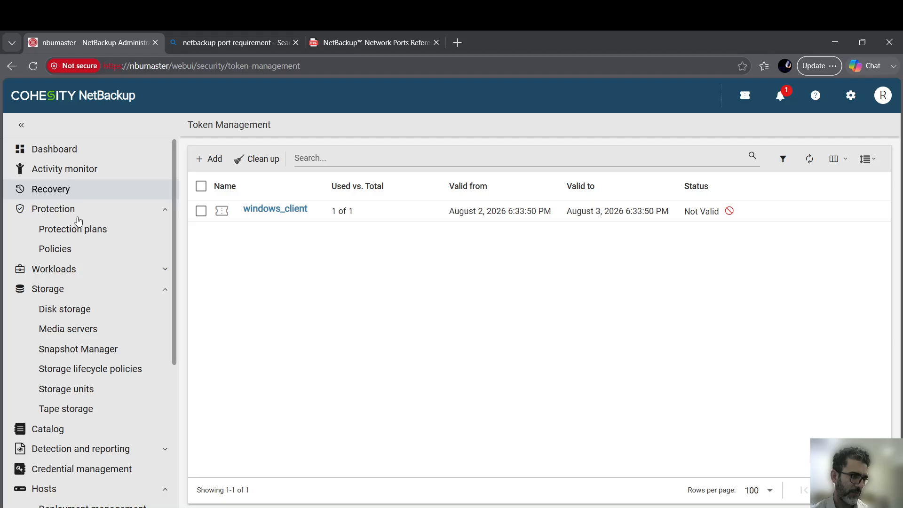
{"action": "left_click", "coordinate": [75, 250]}
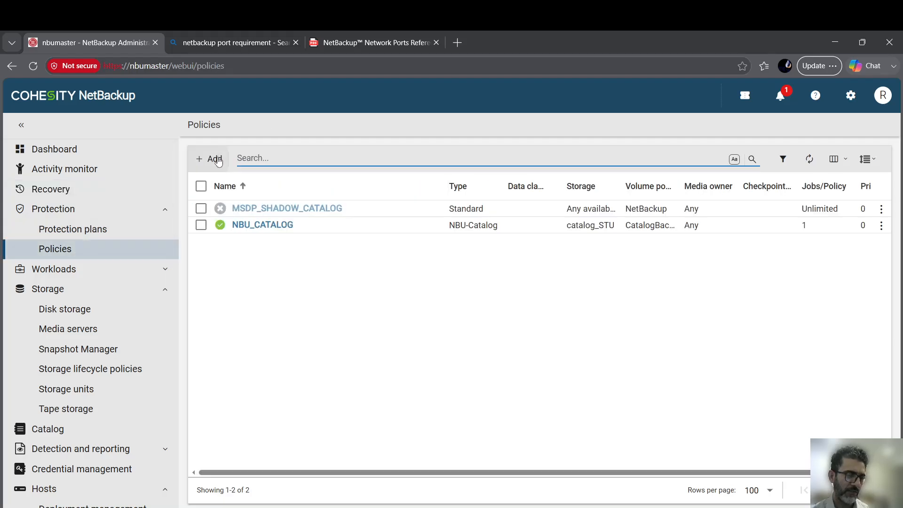
{"action": "left_click", "coordinate": [215, 160]}
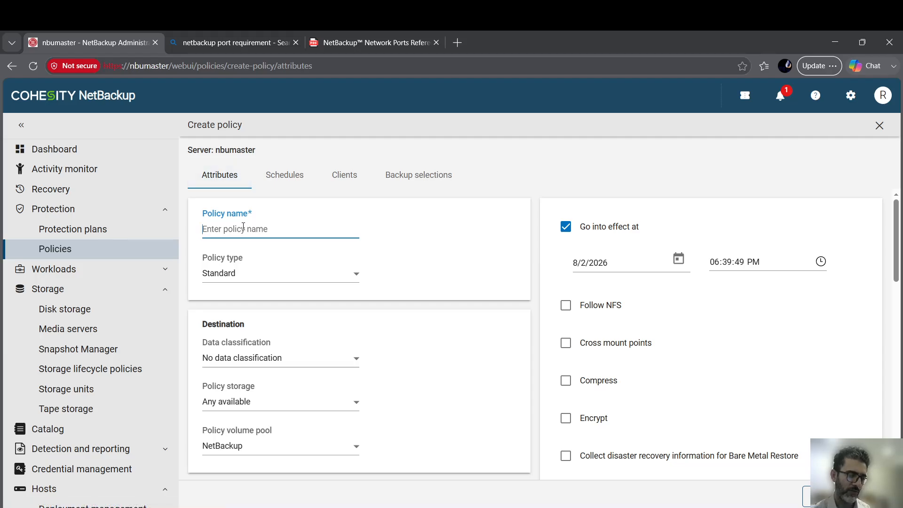
{"action": "type", "text": "windows_file_backup"}
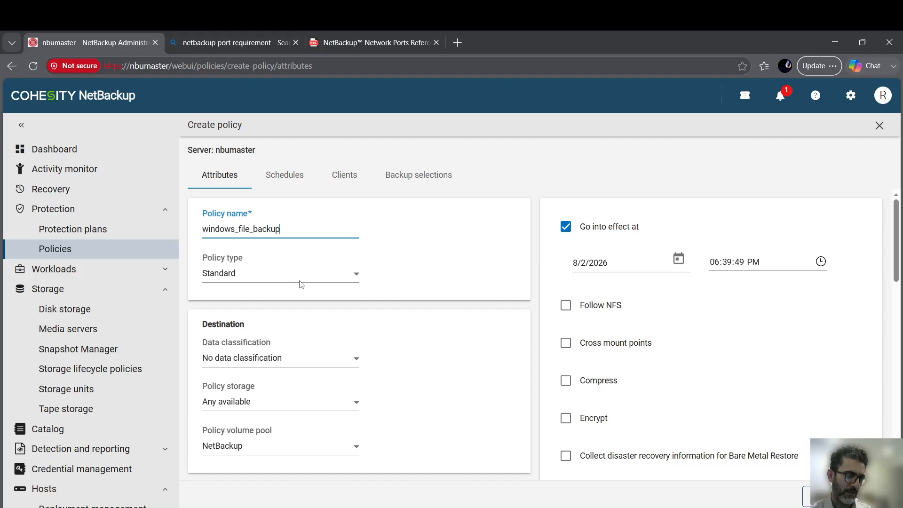
{"action": "left_click", "coordinate": [332, 277]}
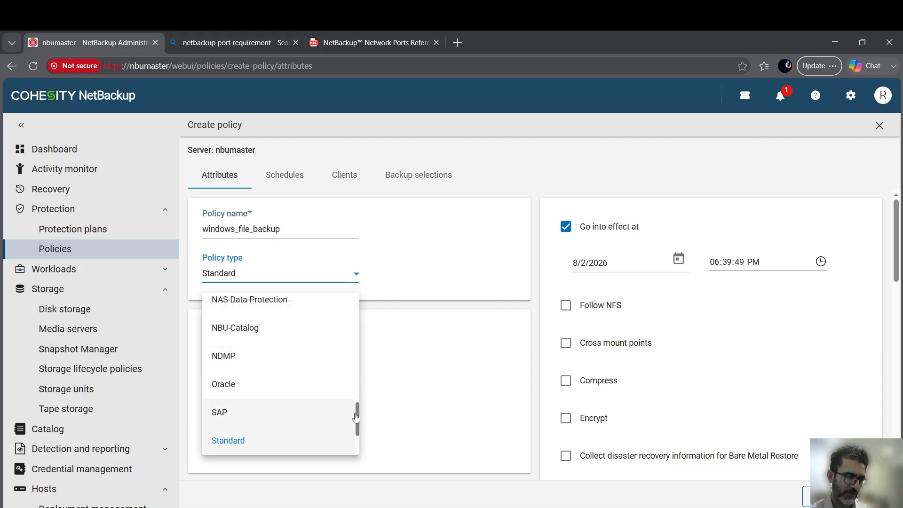
{"action": "left_click_drag", "start_coordinate": [356, 417], "coordinate": [348, 395]}
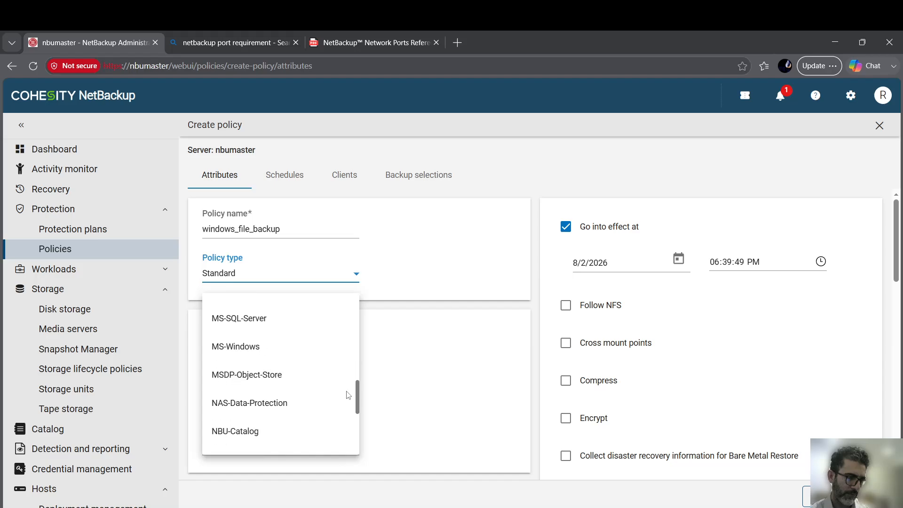
{"action": "left_click", "coordinate": [276, 354]}
Step: Set the policy storage of windows_file_backup to MSDPHO_STU
{"action": "scroll", "coordinate": [316, 353], "scroll_direction": "down", "scroll_amount": 1}
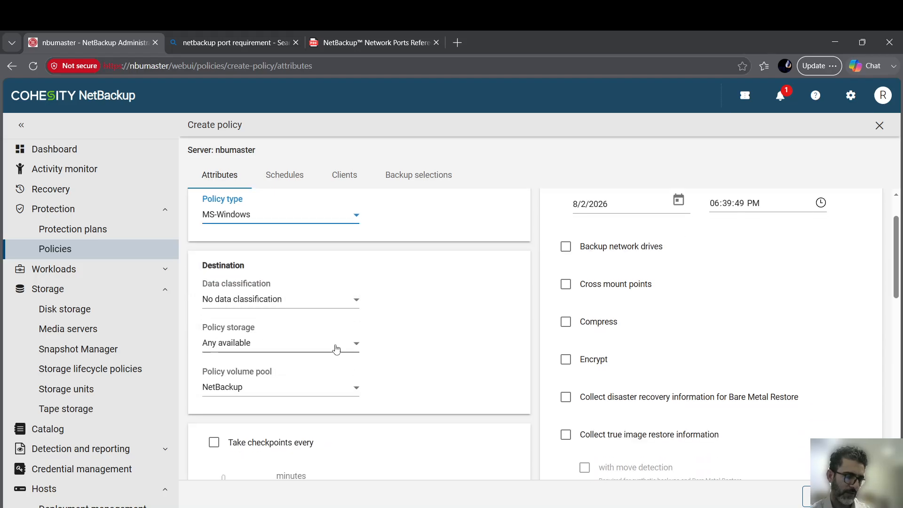
{"action": "left_click", "coordinate": [341, 348]}
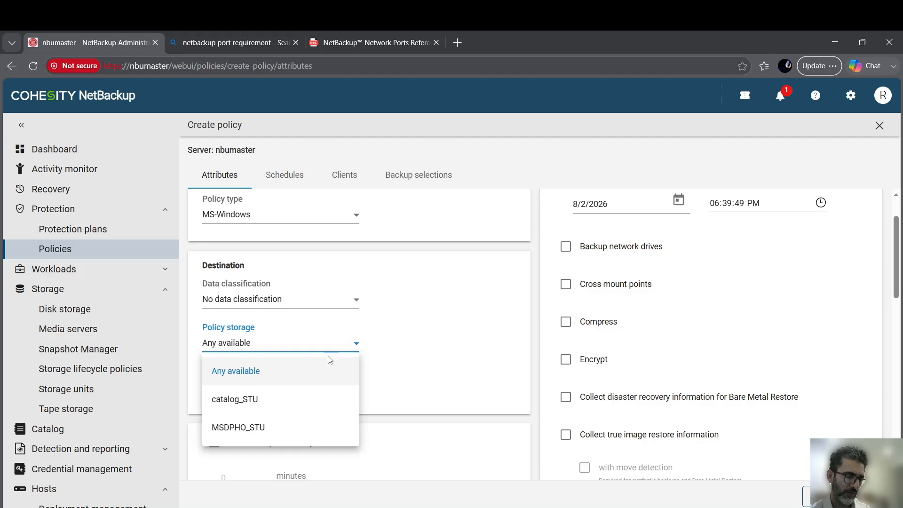
{"action": "left_click", "coordinate": [254, 430]}
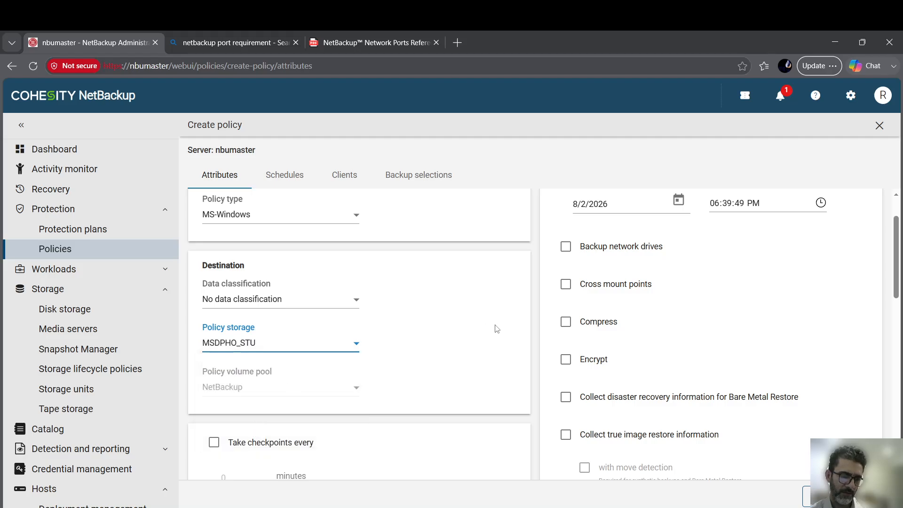
Step: Review the remaining policy attributes, including the snapshot, client-side deduplication, data stream and Accelerator options
{"action": "scroll", "coordinate": [497, 329], "scroll_direction": "down", "scroll_amount": 3}
{"action": "scroll", "coordinate": [406, 311], "scroll_direction": "down", "scroll_amount": 4}
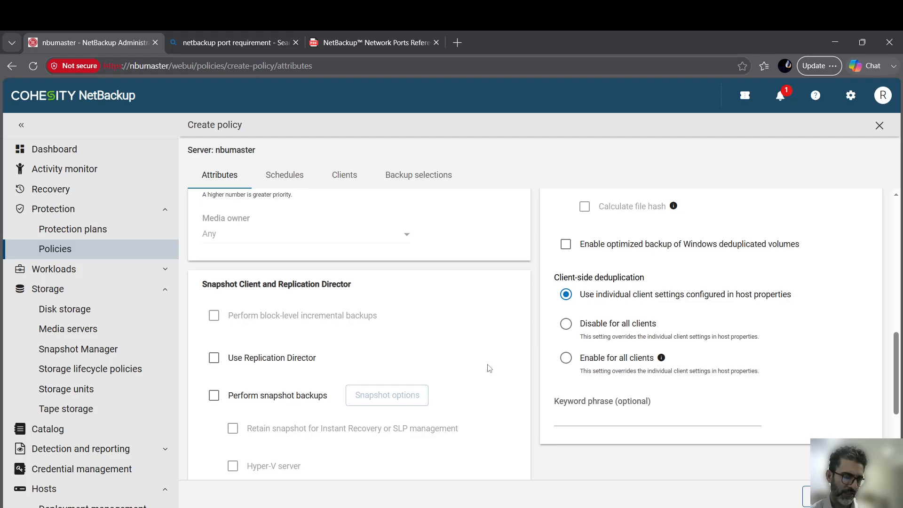
{"action": "scroll", "coordinate": [489, 368], "scroll_direction": "down", "scroll_amount": 2}
{"action": "scroll", "coordinate": [494, 363], "scroll_direction": "up", "scroll_amount": 6}
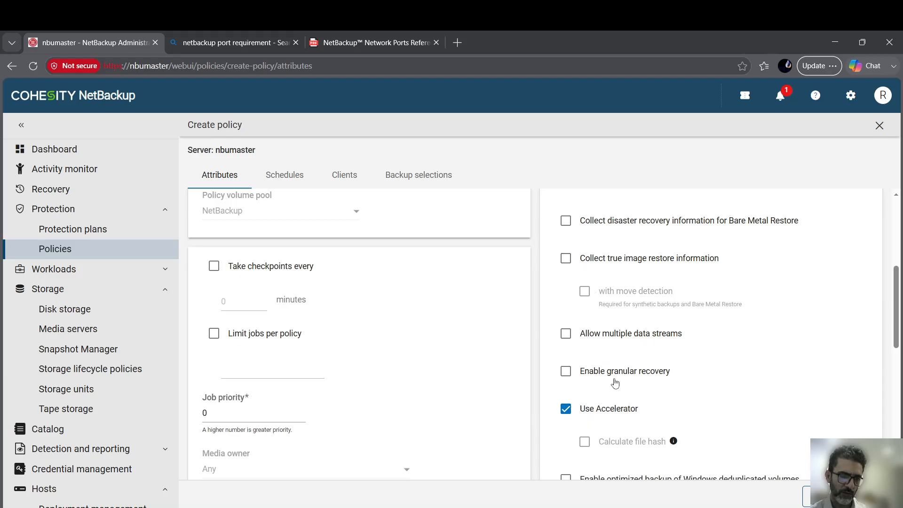
{"action": "scroll", "coordinate": [668, 405], "scroll_direction": "up", "scroll_amount": 5}
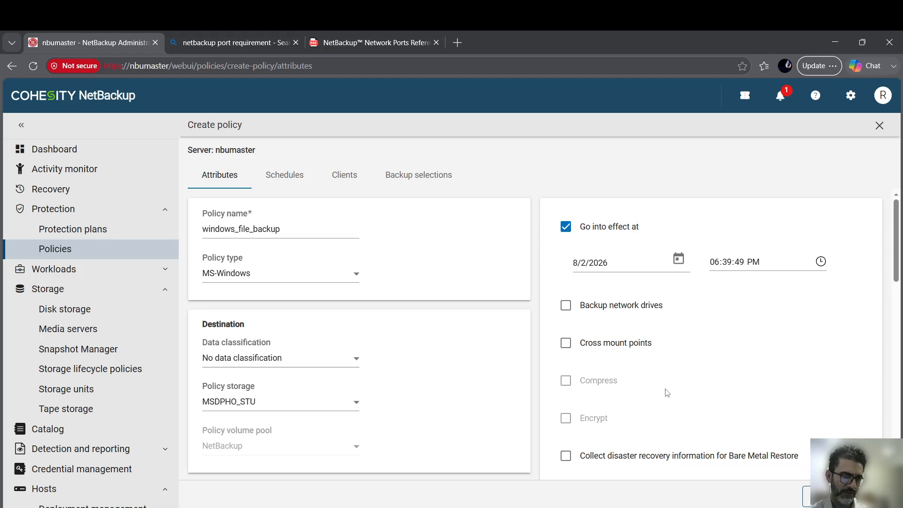
{"action": "scroll", "coordinate": [668, 395], "scroll_direction": "down", "scroll_amount": 3}
{"action": "scroll", "coordinate": [667, 392], "scroll_direction": "down", "scroll_amount": 5}
{"action": "scroll", "coordinate": [663, 385], "scroll_direction": "up", "scroll_amount": 9}
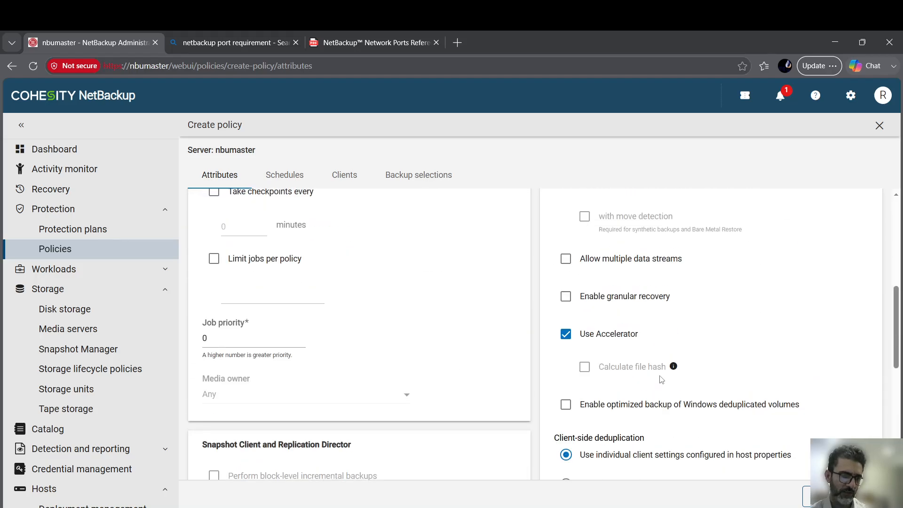
Step: Add a full backup schedule named full with a retention of 1 week (Retention Level 0), and continue with another schedule
{"action": "left_click", "coordinate": [284, 175]}
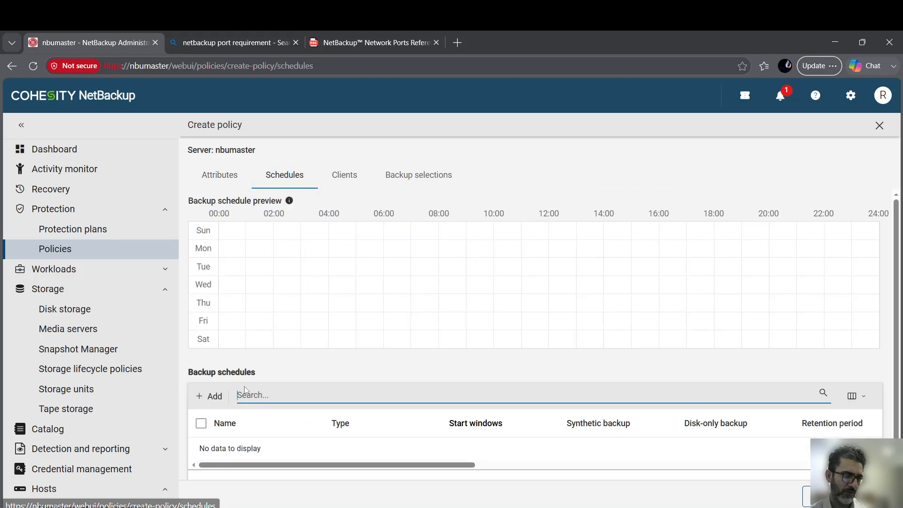
{"action": "left_click", "coordinate": [210, 395]}
{"action": "left_click", "coordinate": [195, 232]}
{"action": "type", "text": "full"}
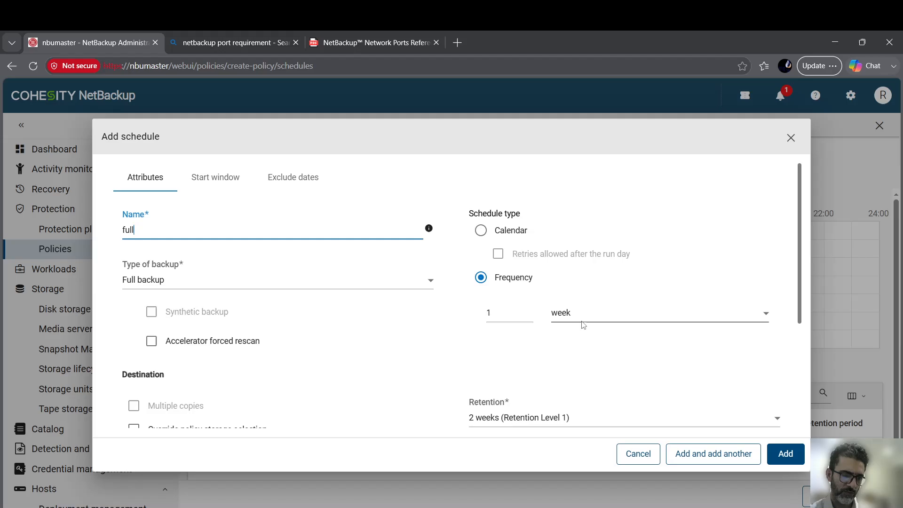
{"action": "scroll", "coordinate": [574, 319], "scroll_direction": "down", "scroll_amount": 3}
{"action": "left_click", "coordinate": [582, 300]}
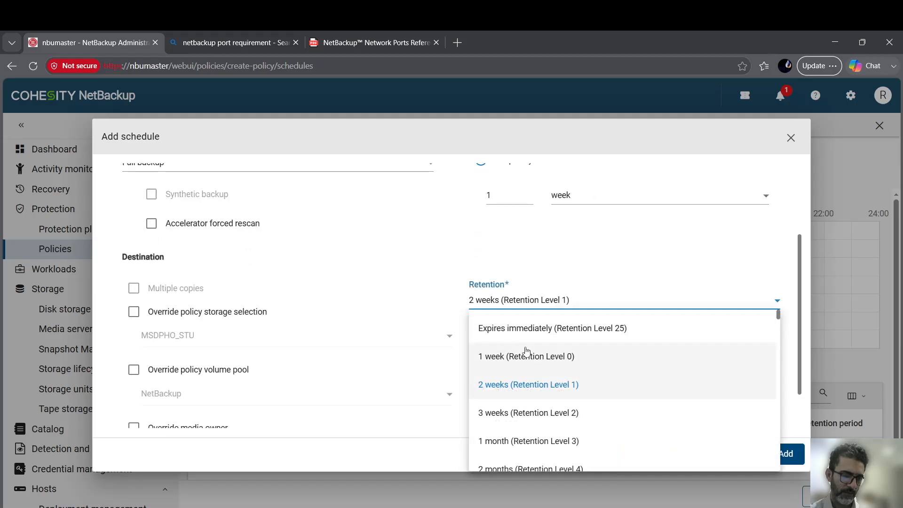
{"action": "left_click", "coordinate": [540, 358]}
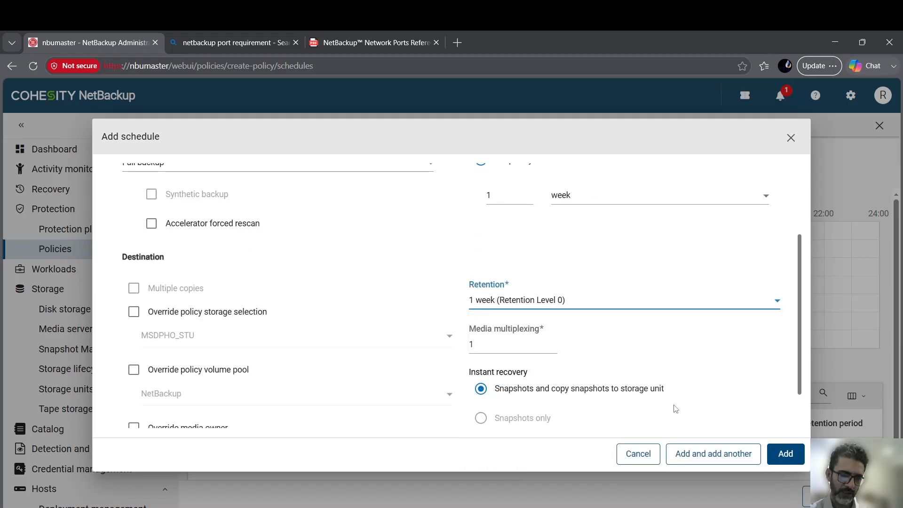
{"action": "scroll", "coordinate": [732, 410], "scroll_direction": "down", "scroll_amount": 1}
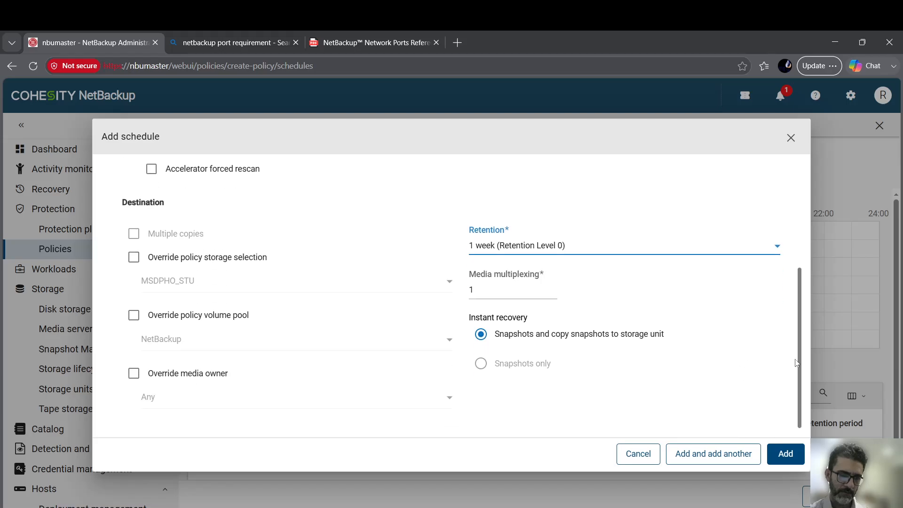
{"action": "left_click", "coordinate": [713, 453]}
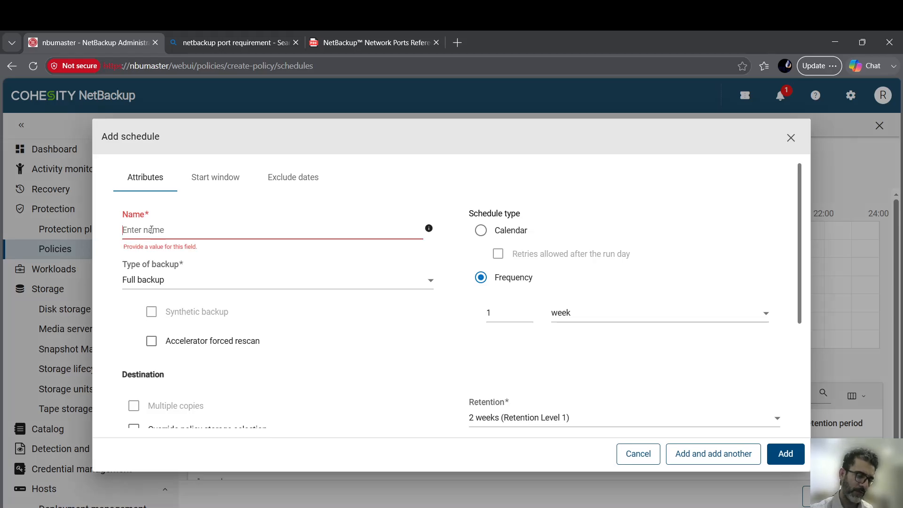
Step: Name the second schedule inc_backup and make it a differential incremental backup with a frequency of 1 day
{"action": "type", "text": "inc_backup"}
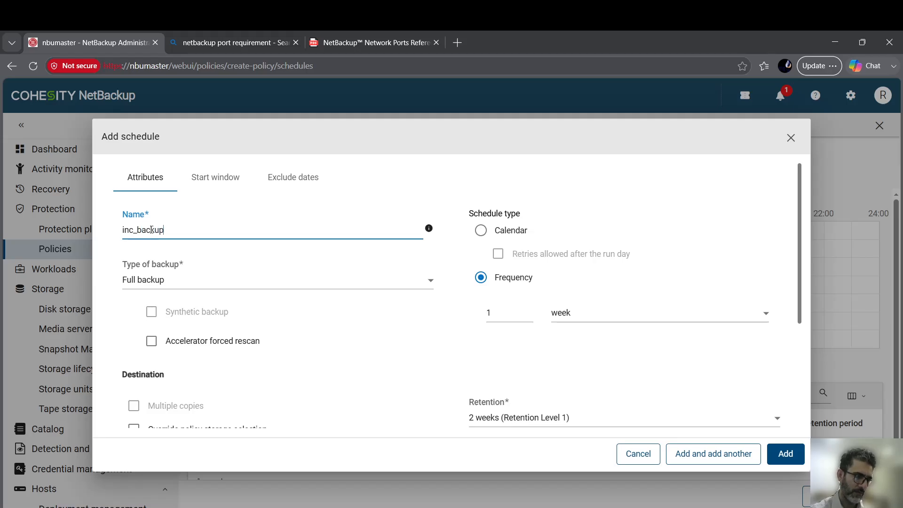
{"action": "left_click", "coordinate": [171, 283]}
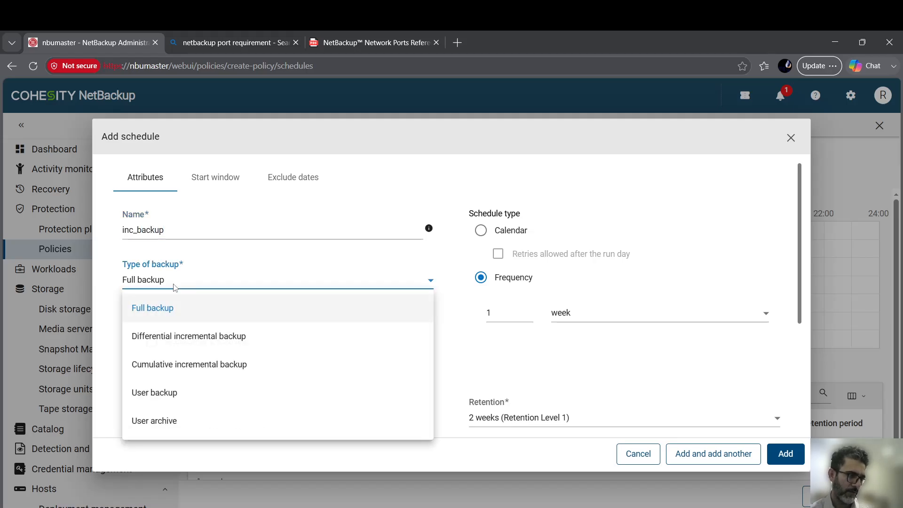
{"action": "left_click", "coordinate": [176, 339]}
{"action": "left_click", "coordinate": [581, 311]}
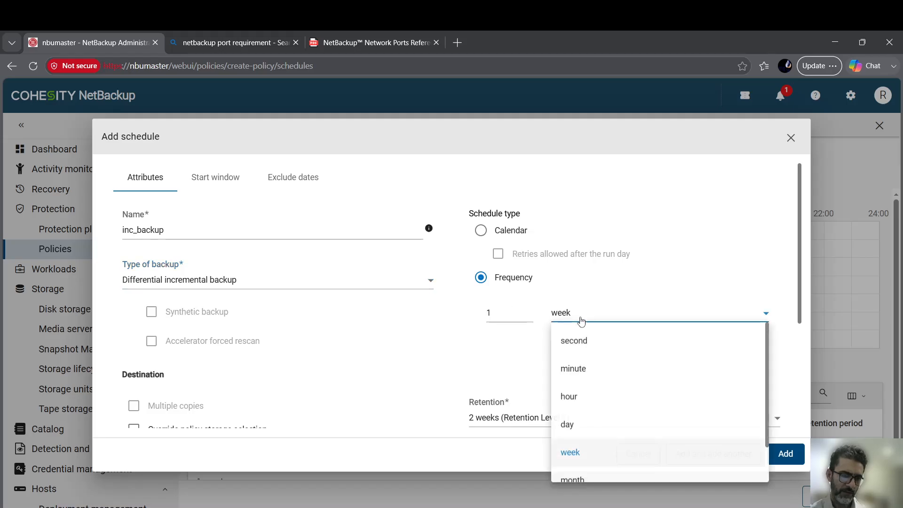
{"action": "left_click", "coordinate": [575, 429]}
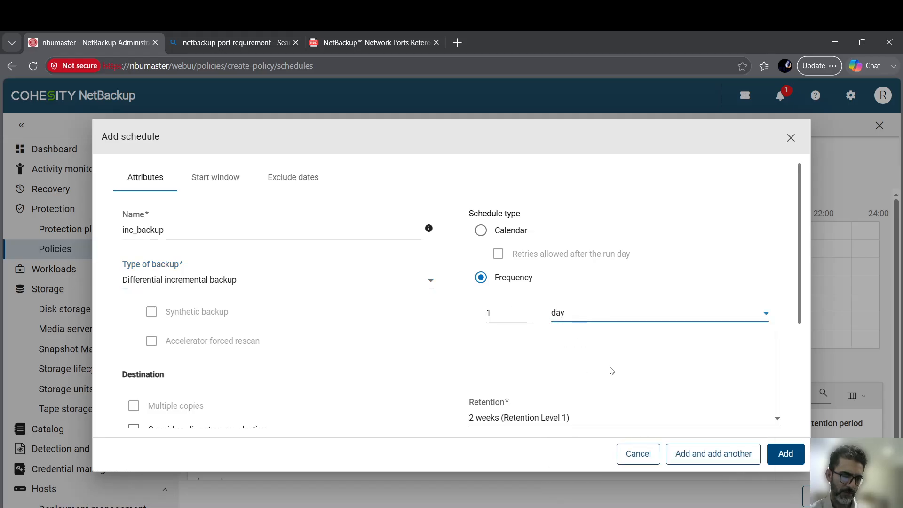
Step: Set the retention of inc_backup to 1 week (Retention Level 0) and add the schedule to the policy
{"action": "scroll", "coordinate": [608, 369], "scroll_direction": "down", "scroll_amount": 4}
{"action": "left_click", "coordinate": [573, 249]}
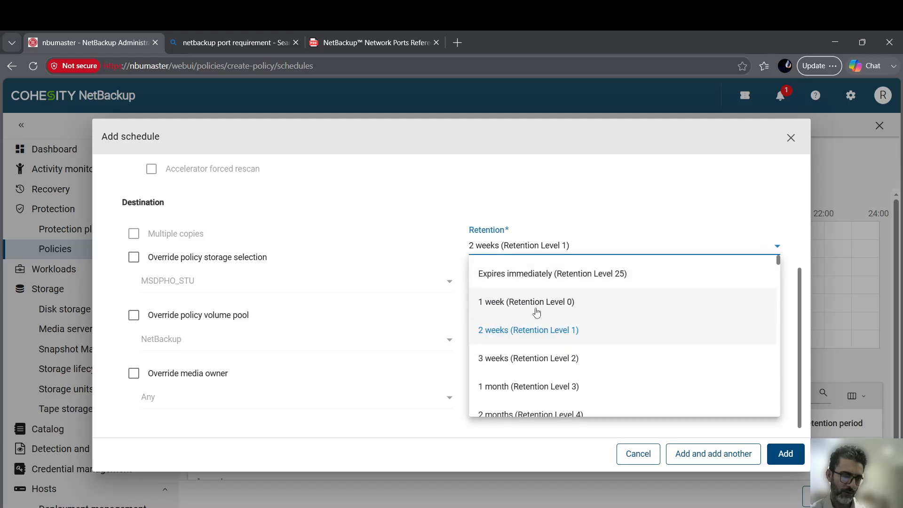
{"action": "left_click", "coordinate": [536, 311]}
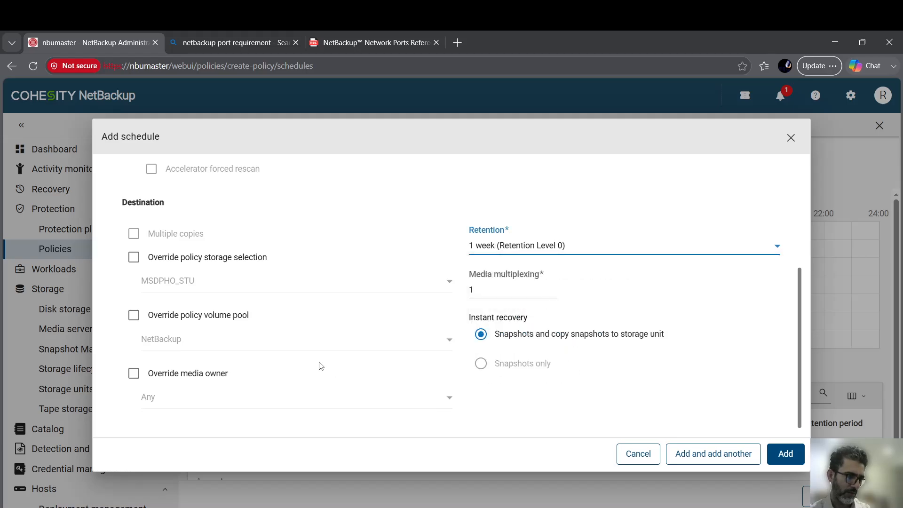
{"action": "scroll", "coordinate": [321, 366], "scroll_direction": "up", "scroll_amount": 4}
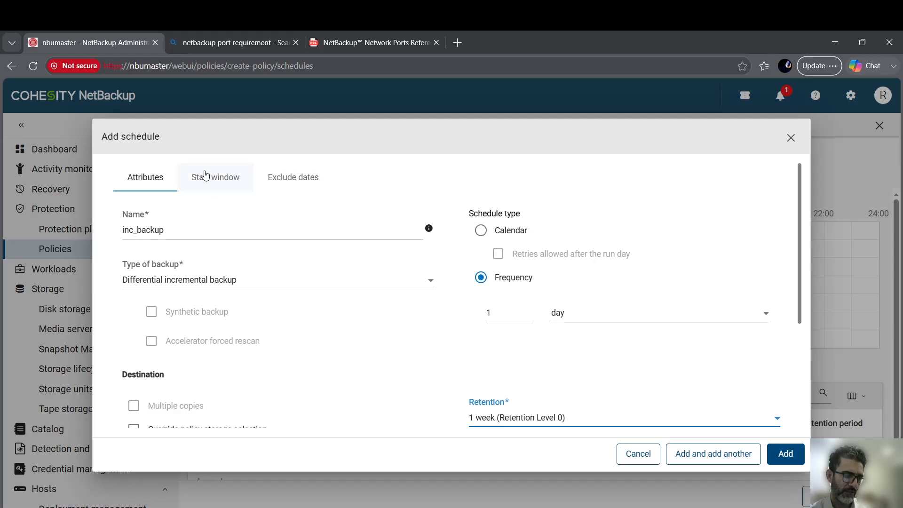
{"action": "scroll", "coordinate": [747, 352], "scroll_direction": "down", "scroll_amount": 1}
{"action": "scroll", "coordinate": [738, 348], "scroll_direction": "down", "scroll_amount": 5}
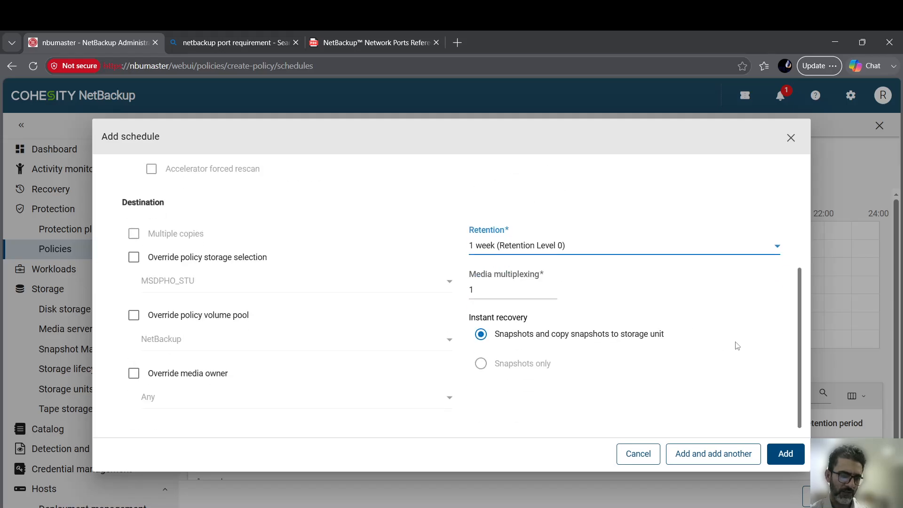
{"action": "scroll", "coordinate": [734, 346], "scroll_direction": "up", "scroll_amount": 5}
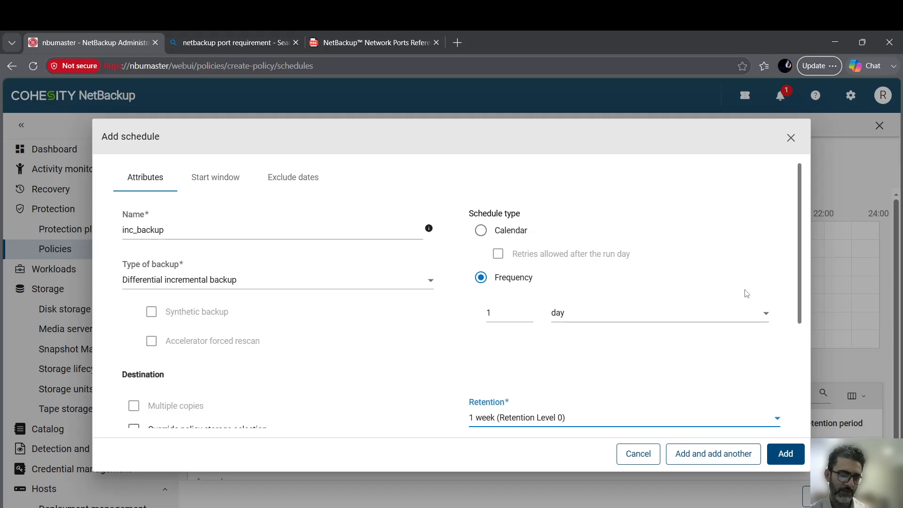
{"action": "scroll", "coordinate": [803, 269], "scroll_direction": "down", "scroll_amount": 5}
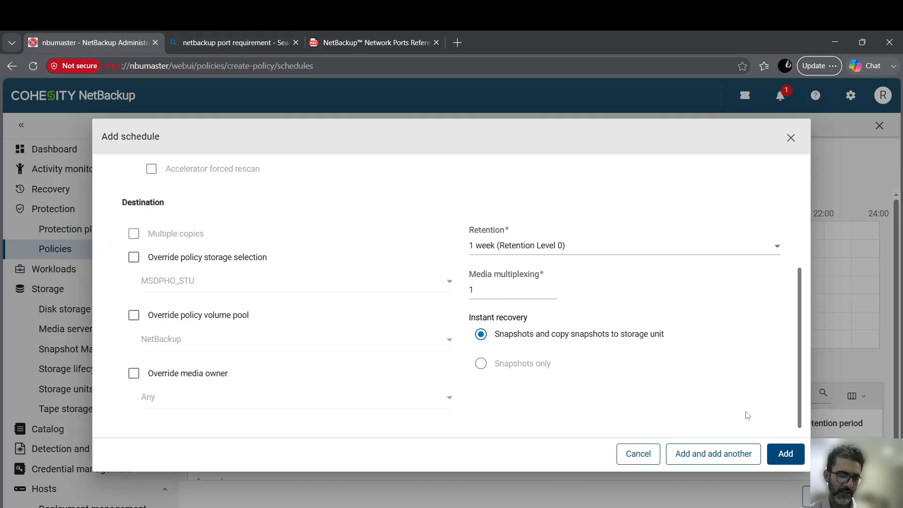
{"action": "left_click", "coordinate": [784, 454]}
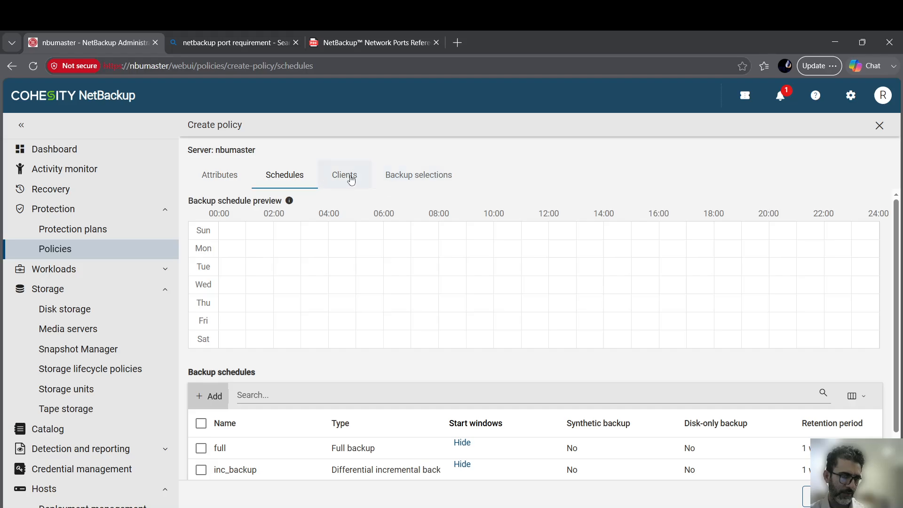
Step: Add the client sql-01 to the policy, using its short name and automatic detection of the client operating system
{"action": "left_click", "coordinate": [345, 178]}
{"action": "left_click", "coordinate": [217, 216]}
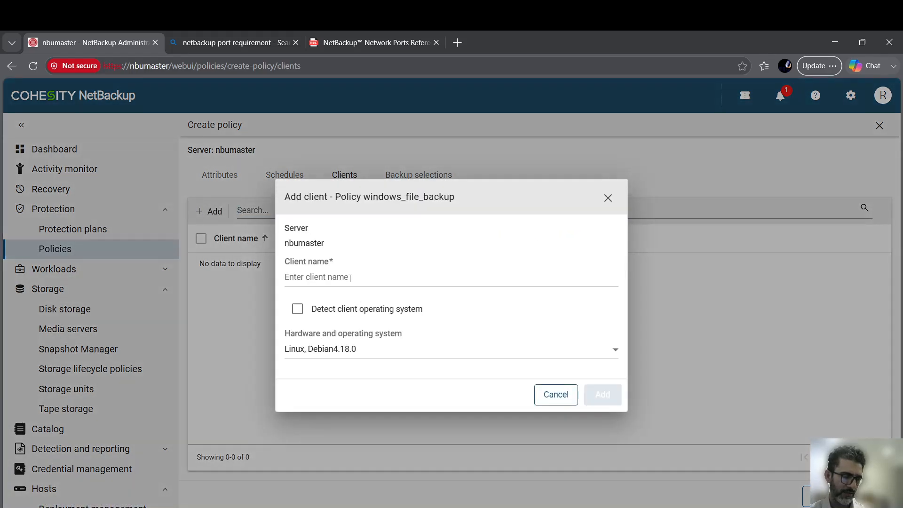
{"action": "type", "text": "sql-01.kryanlab.local"}
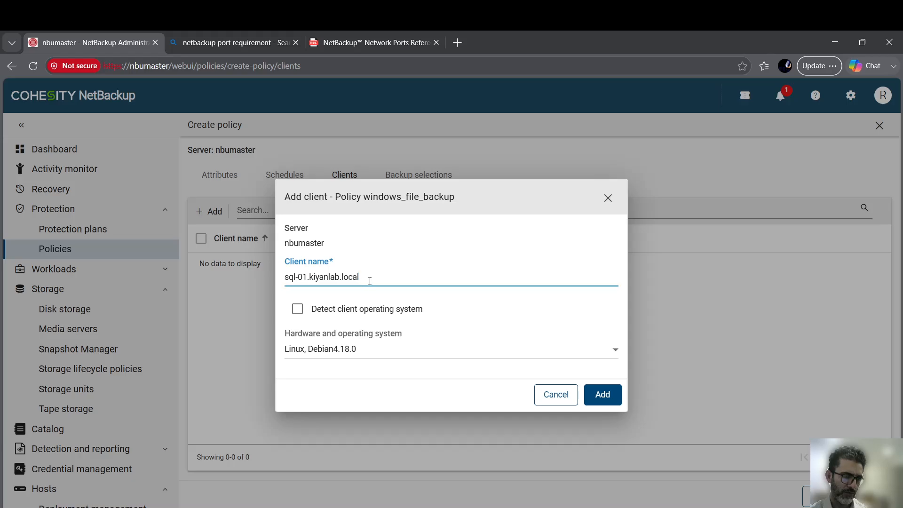
{"action": "left_click_drag", "start_coordinate": [368, 279], "coordinate": [314, 278]}
{"action": "key", "text": "BackSpace"}
{"action": "key", "text": "BackSpace"}
{"action": "key", "text": "BackSpace"}
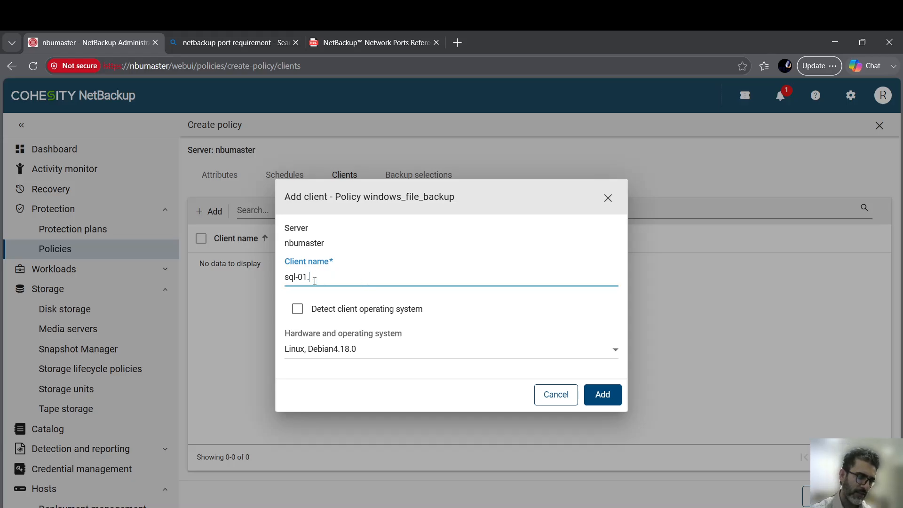
{"action": "left_click", "coordinate": [298, 310]}
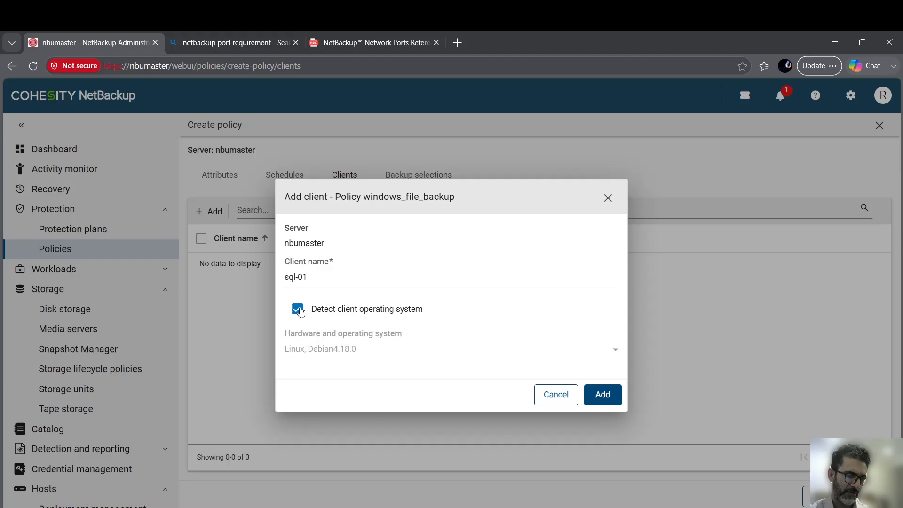
{"action": "left_click", "coordinate": [600, 394]}
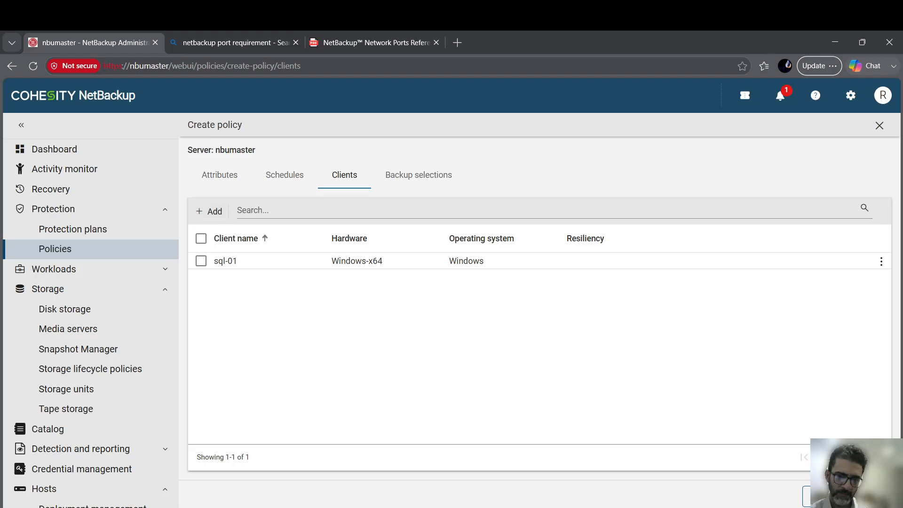
{"action": "left_click", "coordinate": [201, 262]}
{"action": "left_click", "coordinate": [726, 211]}
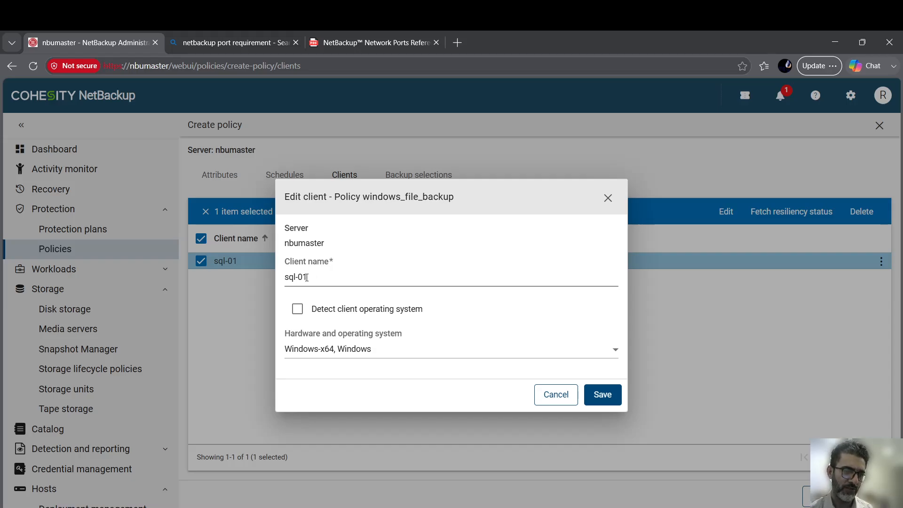
{"action": "left_click", "coordinate": [299, 313]}
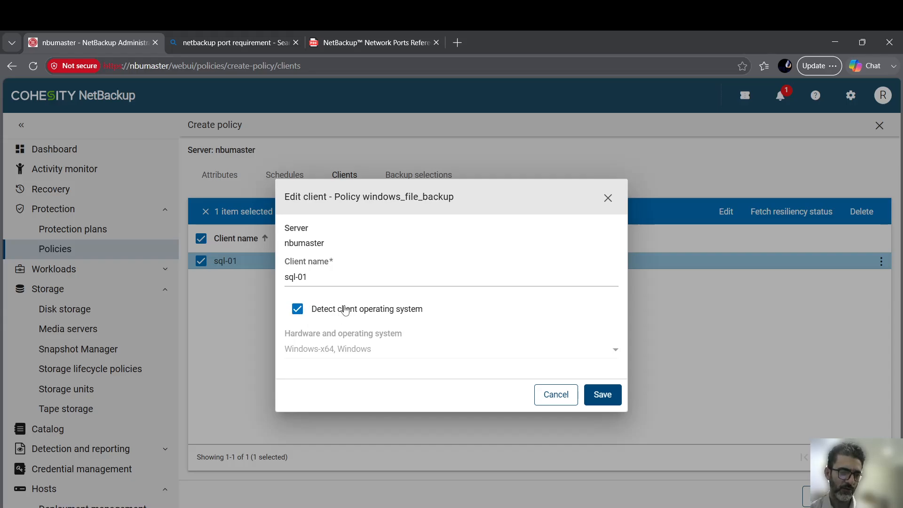
{"action": "left_click", "coordinate": [553, 396]}
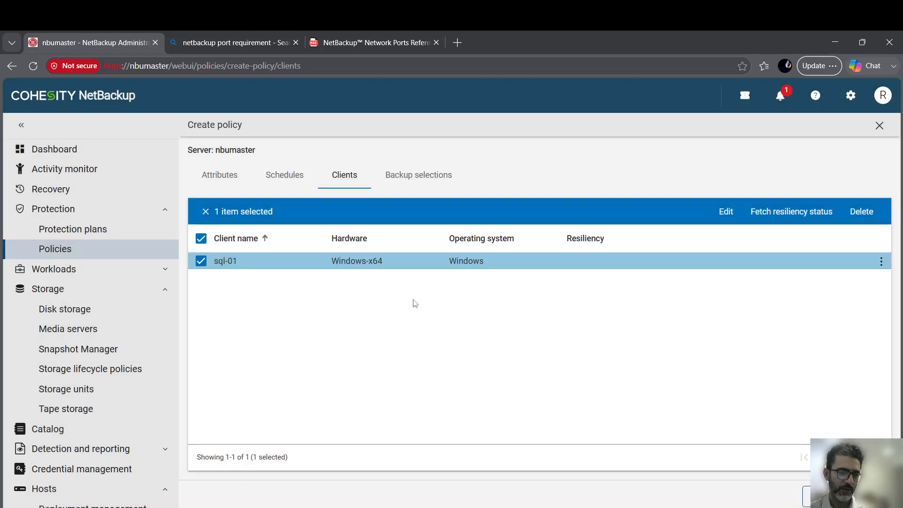
Step: Start adding a backup selection to the policy with the Windows directive set and review the available directives
{"action": "left_click", "coordinate": [421, 179]}
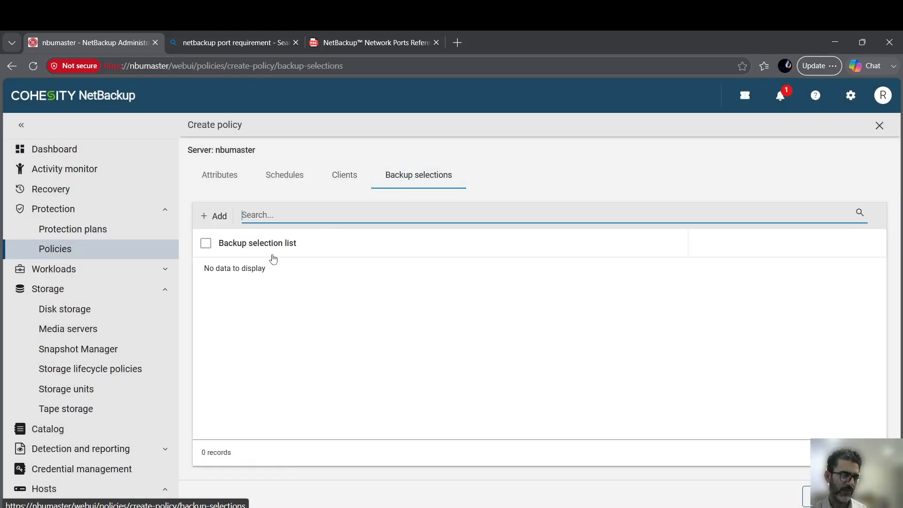
{"action": "left_click", "coordinate": [214, 216]}
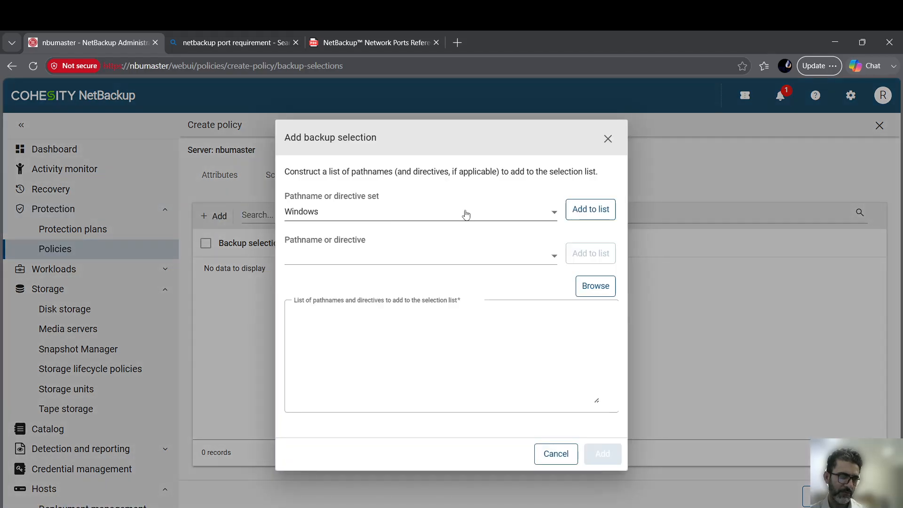
{"action": "left_click", "coordinate": [486, 215]}
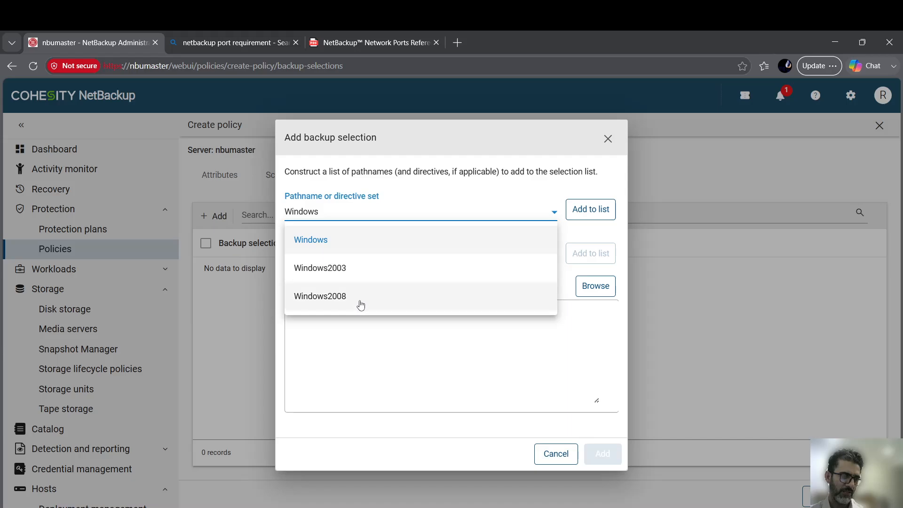
{"action": "left_click", "coordinate": [339, 241]}
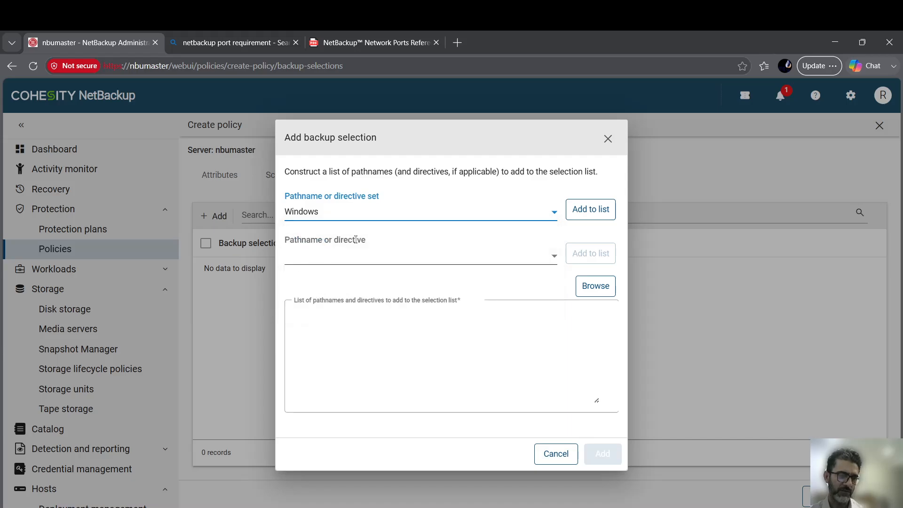
{"action": "left_click", "coordinate": [544, 258]}
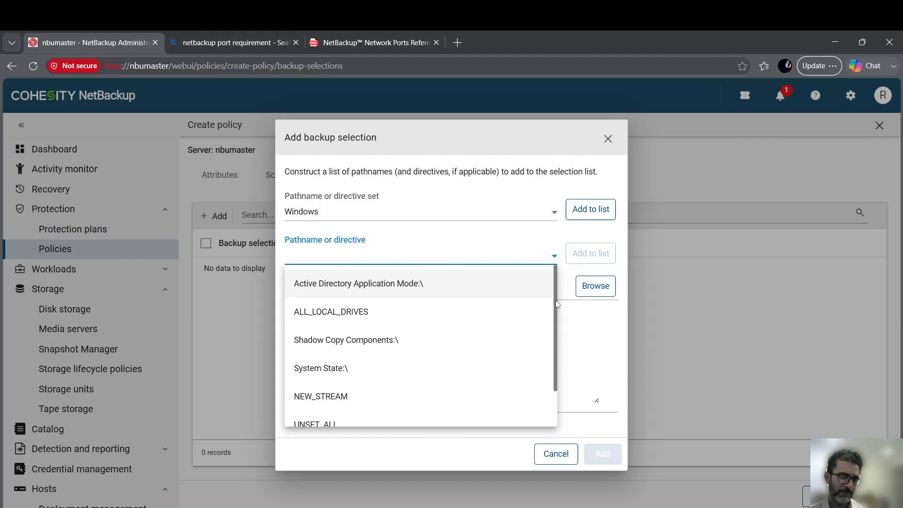
{"action": "left_click_drag", "start_coordinate": [557, 303], "coordinate": [556, 343]}
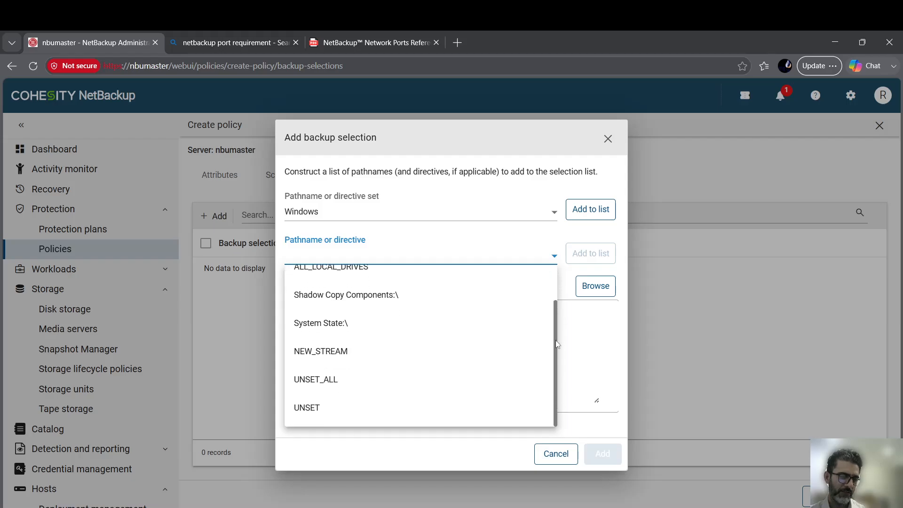
{"action": "scroll", "coordinate": [555, 340], "scroll_direction": "up", "scroll_amount": 2}
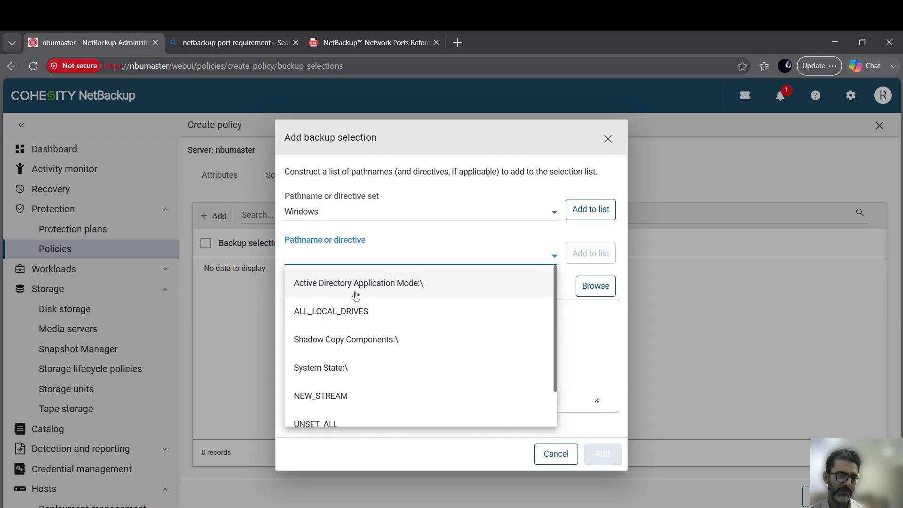
{"action": "left_click", "coordinate": [582, 315]}
Step: Browse the file system of sql-01 and inspect the contents of drives D, F and G
{"action": "left_click", "coordinate": [589, 292]}
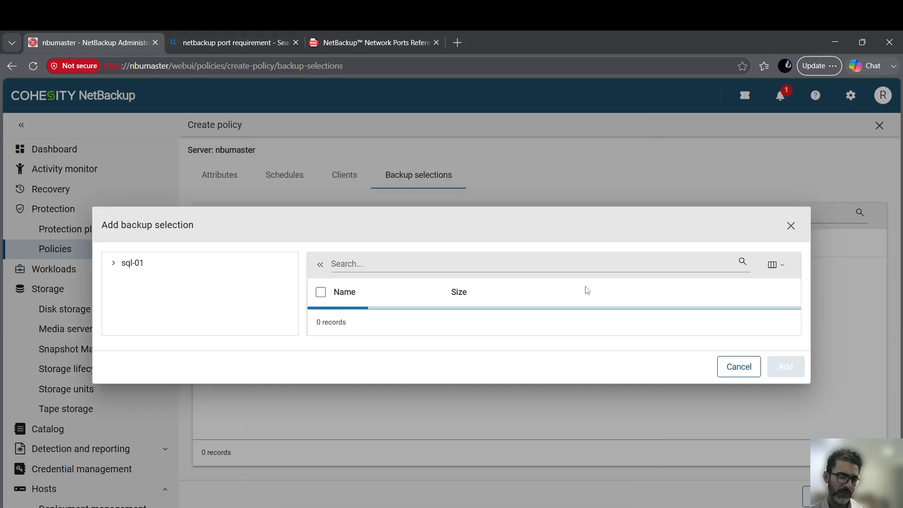
{"action": "left_click", "coordinate": [132, 257]}
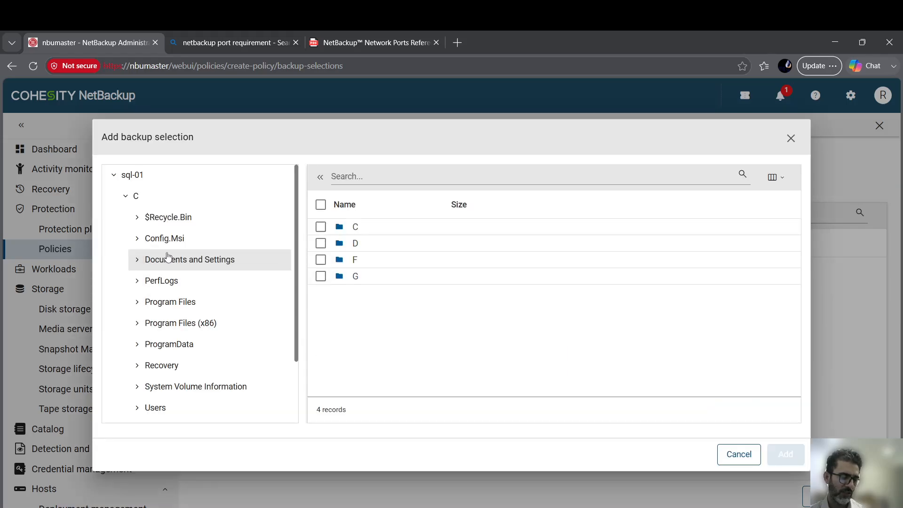
{"action": "left_click_drag", "start_coordinate": [297, 277], "coordinate": [298, 365]}
{"action": "left_click", "coordinate": [204, 376]}
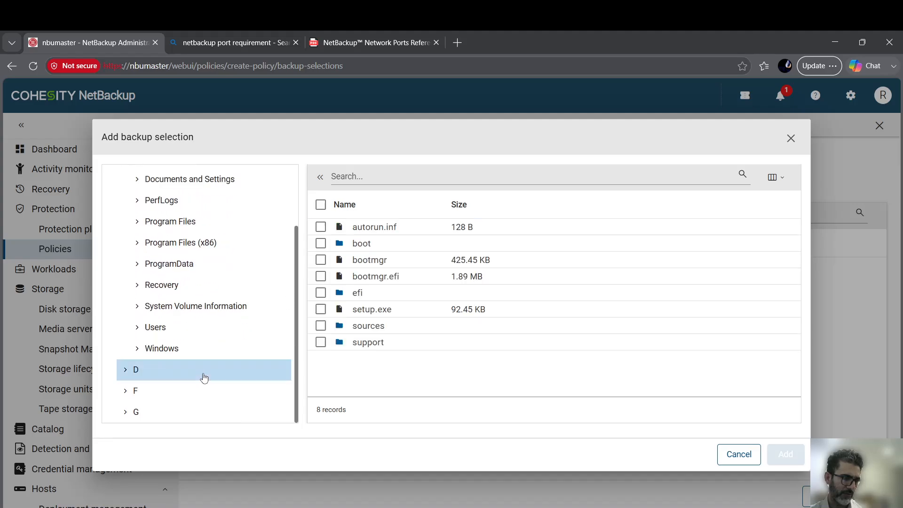
{"action": "left_click", "coordinate": [168, 394]}
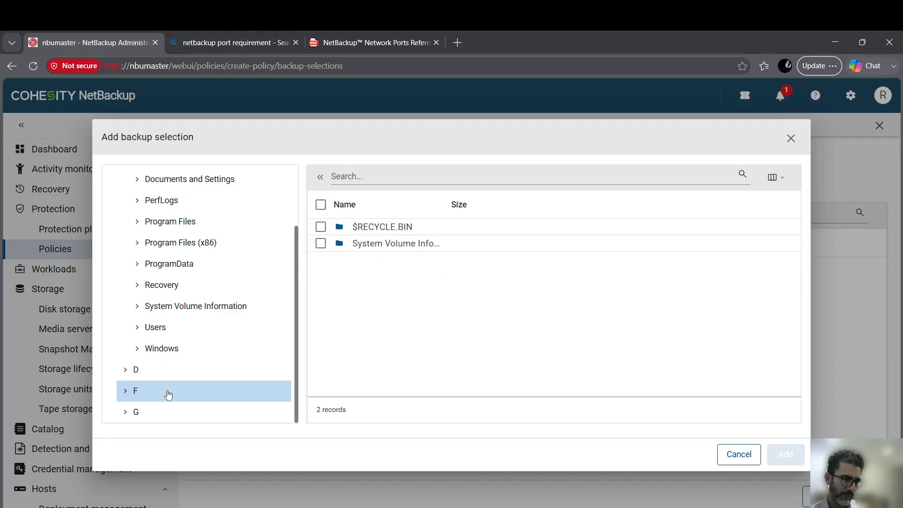
{"action": "left_click", "coordinate": [168, 418]}
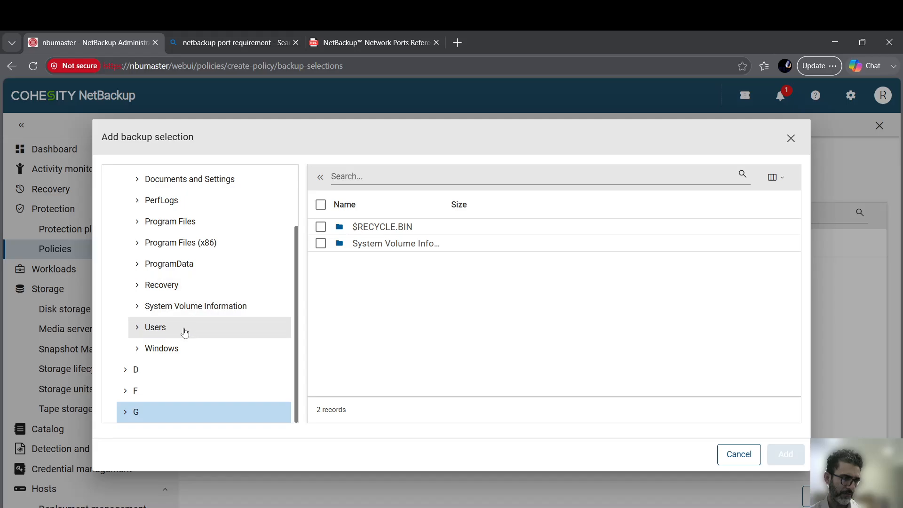
Step: Add the Config.Msi folder from drive C of sql-01 to the backup selections and create the policy
{"action": "scroll", "coordinate": [207, 231], "scroll_direction": "up", "scroll_amount": 2}
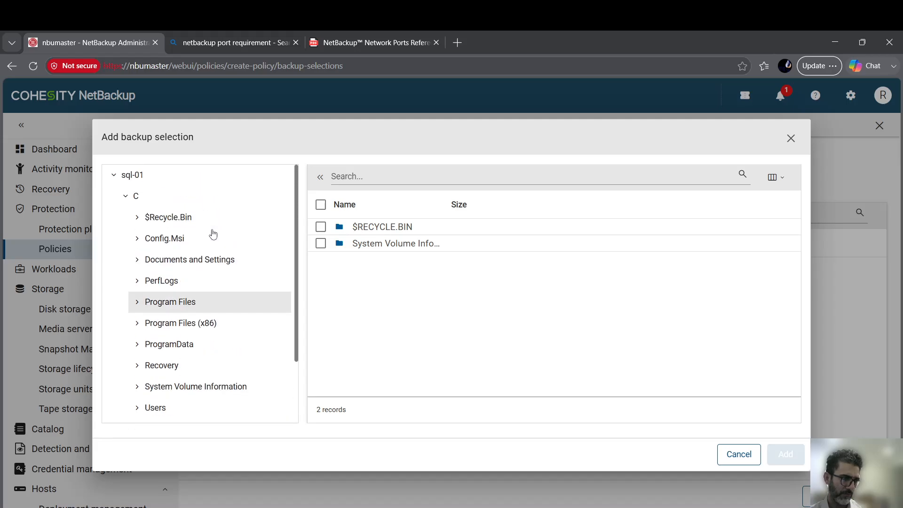
{"action": "left_click", "coordinate": [181, 200]}
{"action": "scroll", "coordinate": [414, 334], "scroll_direction": "down", "scroll_amount": 1}
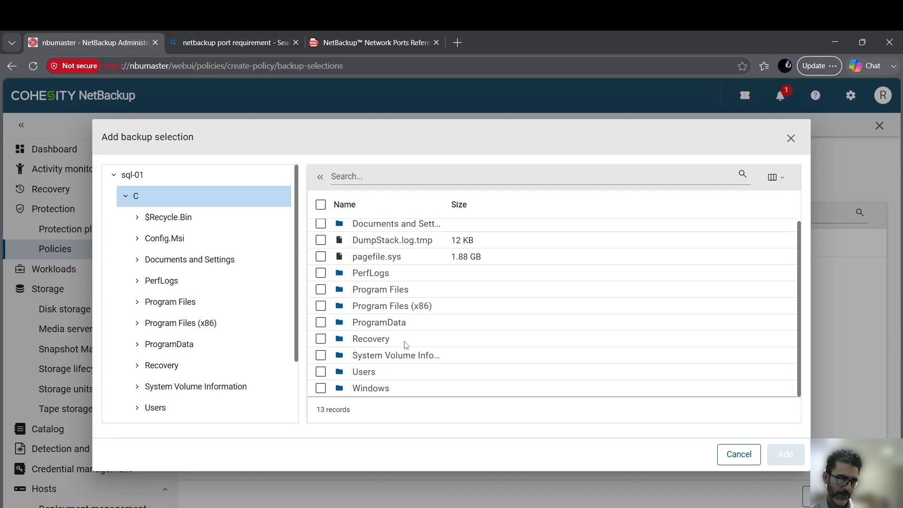
{"action": "scroll", "coordinate": [350, 368], "scroll_direction": "up", "scroll_amount": 1}
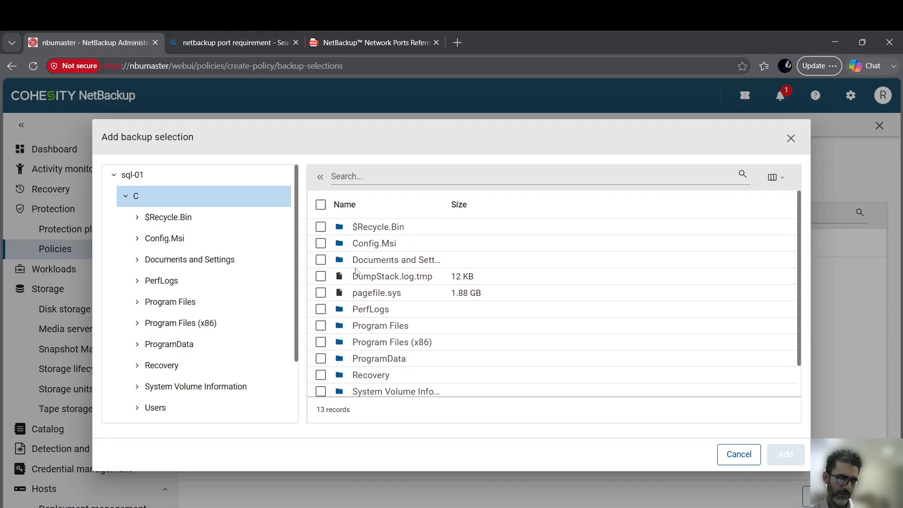
{"action": "left_click", "coordinate": [321, 244]}
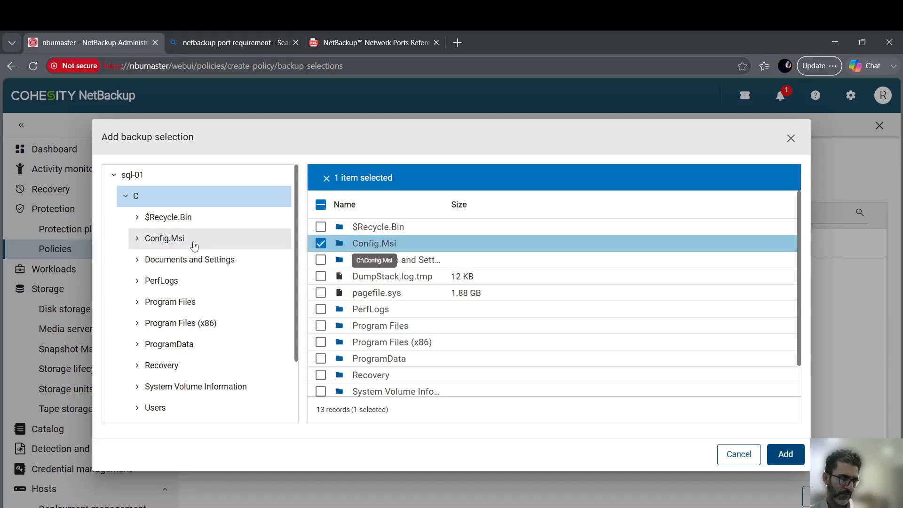
{"action": "left_click", "coordinate": [171, 244]}
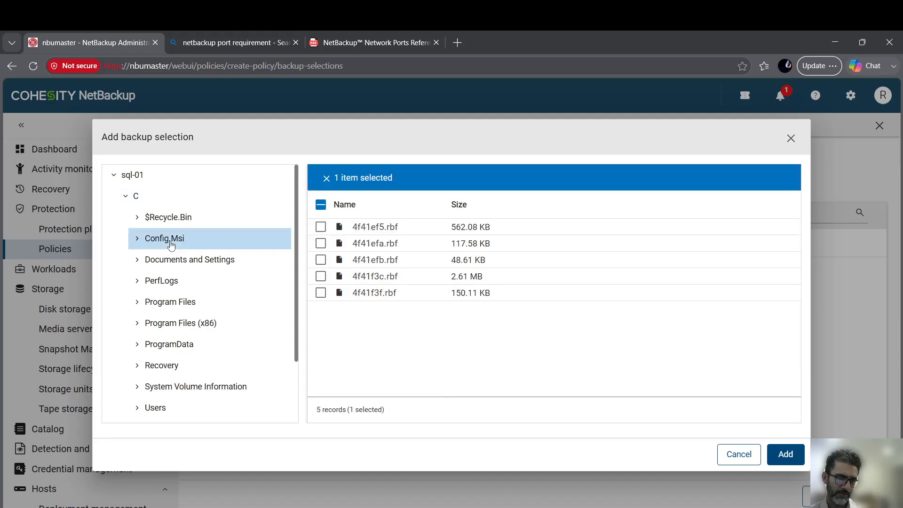
{"action": "left_click", "coordinate": [138, 202]}
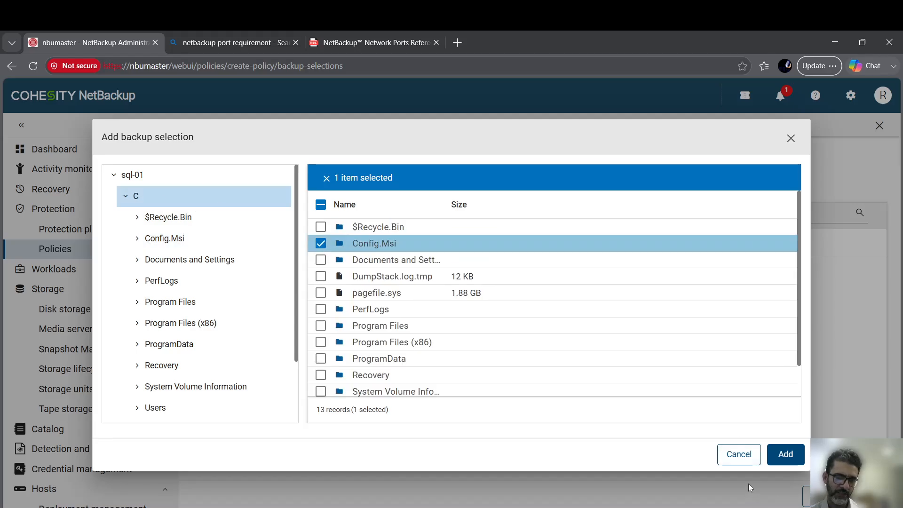
{"action": "left_click", "coordinate": [785, 454]}
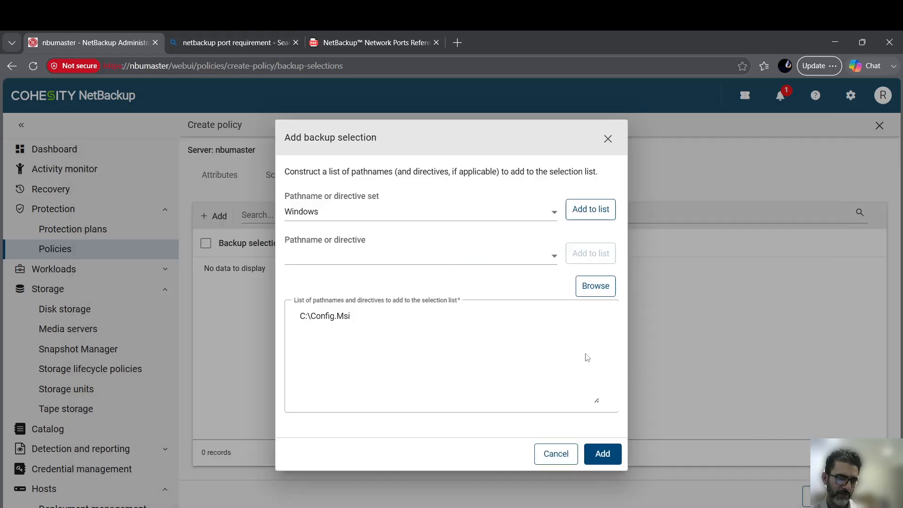
{"action": "left_click", "coordinate": [604, 458]}
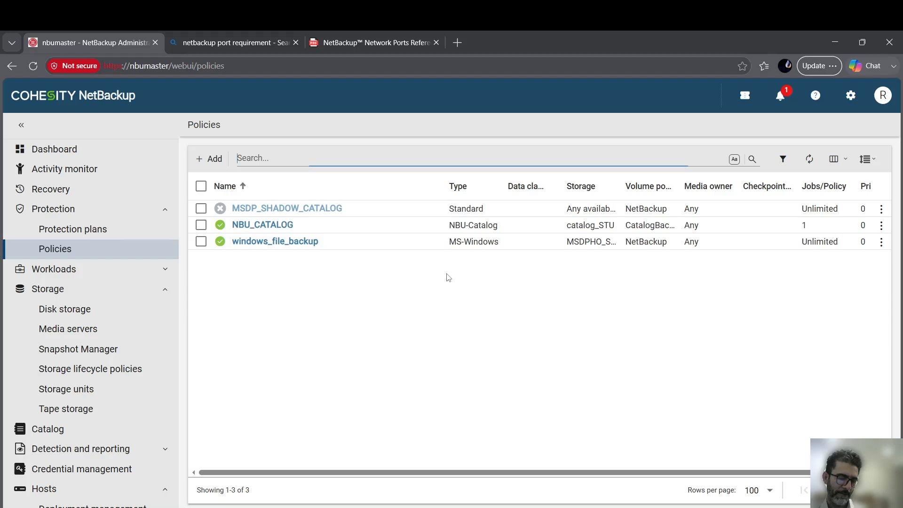
Step: Run a manual backup of the windows_file_backup policy using the full schedule for client sql-01
{"action": "left_click", "coordinate": [201, 241]}
{"action": "left_click", "coordinate": [846, 159]}
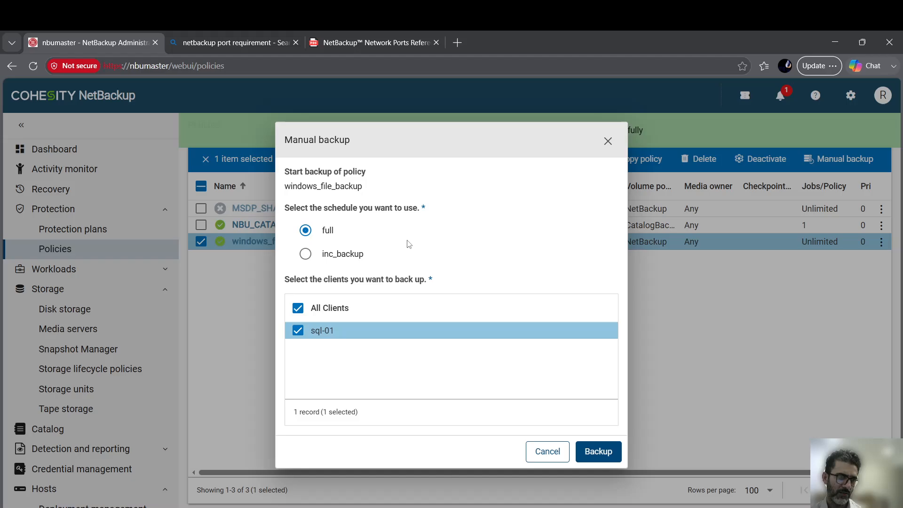
{"action": "left_click", "coordinate": [595, 453]}
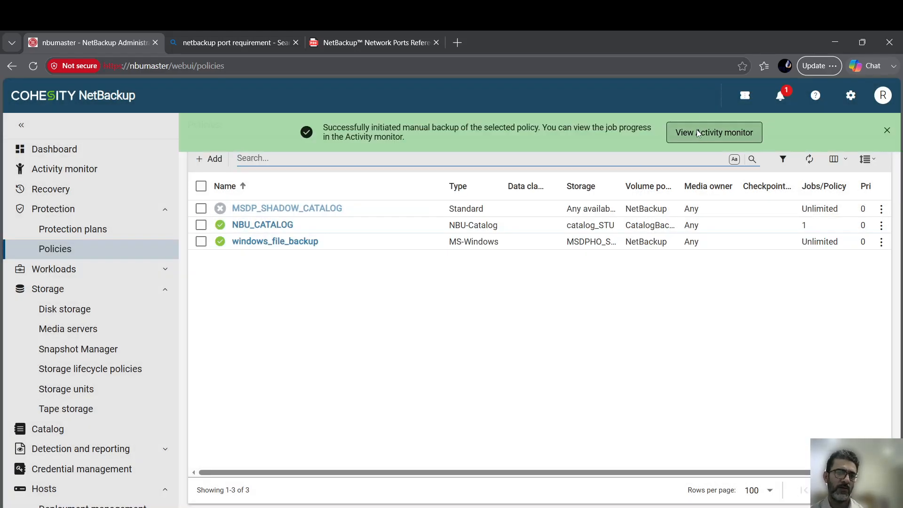
Step: Open the detailed log of the active sql-01 backup job in the Activity monitor
{"action": "left_click", "coordinate": [697, 131]}
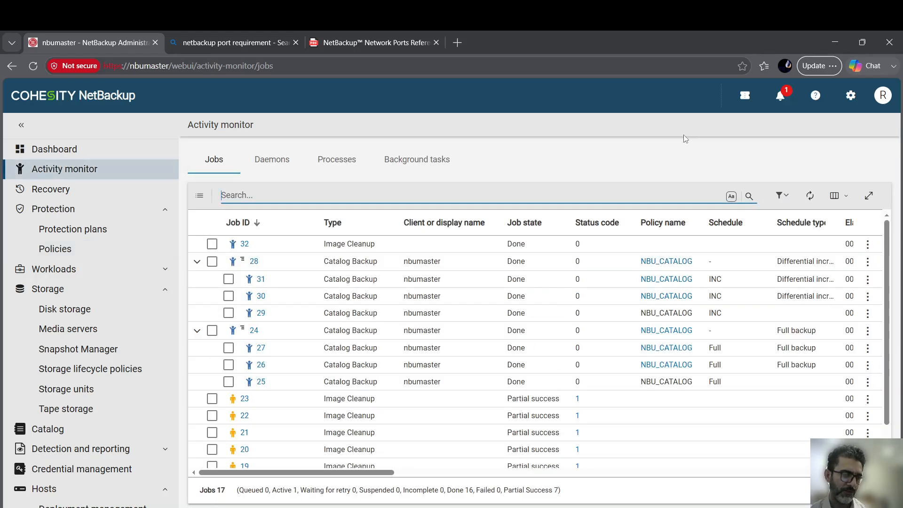
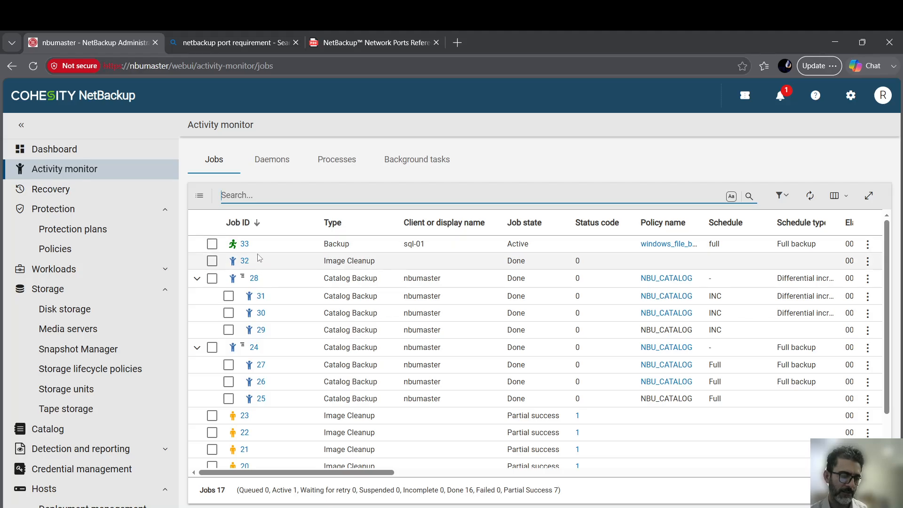
{"action": "left_click", "coordinate": [244, 245]}
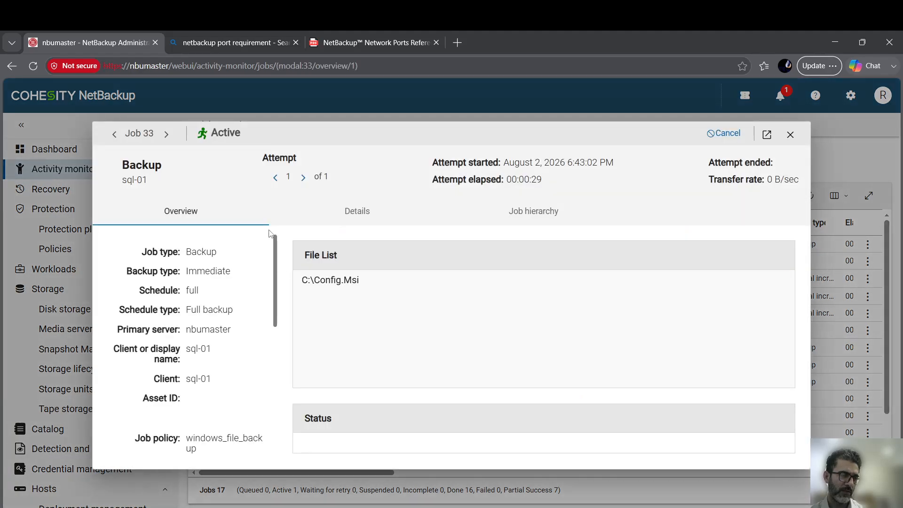
{"action": "left_click", "coordinate": [370, 210]}
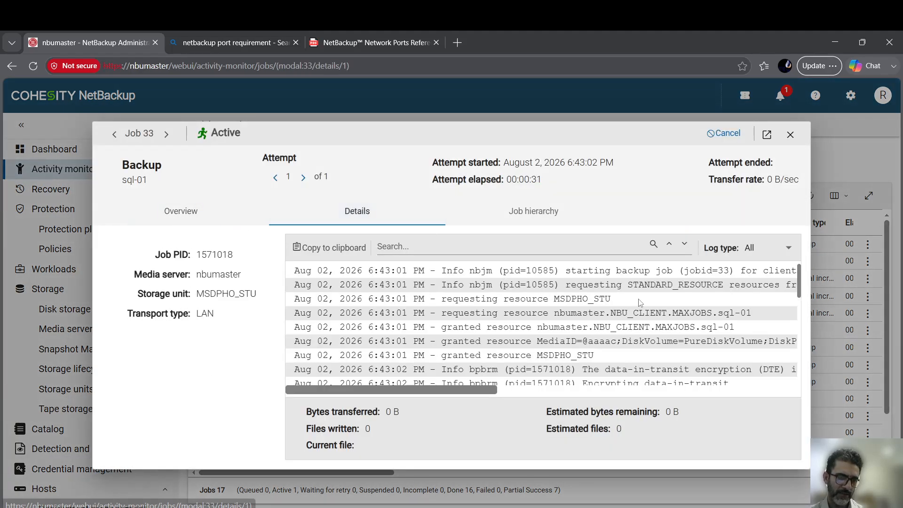
Step: Examine the backup job log for the requested and granted resources, data-in-transit encryption and the latest write progress
{"action": "left_click_drag", "start_coordinate": [801, 282], "coordinate": [799, 285]}
{"action": "left_click_drag", "start_coordinate": [504, 278], "coordinate": [611, 279]}
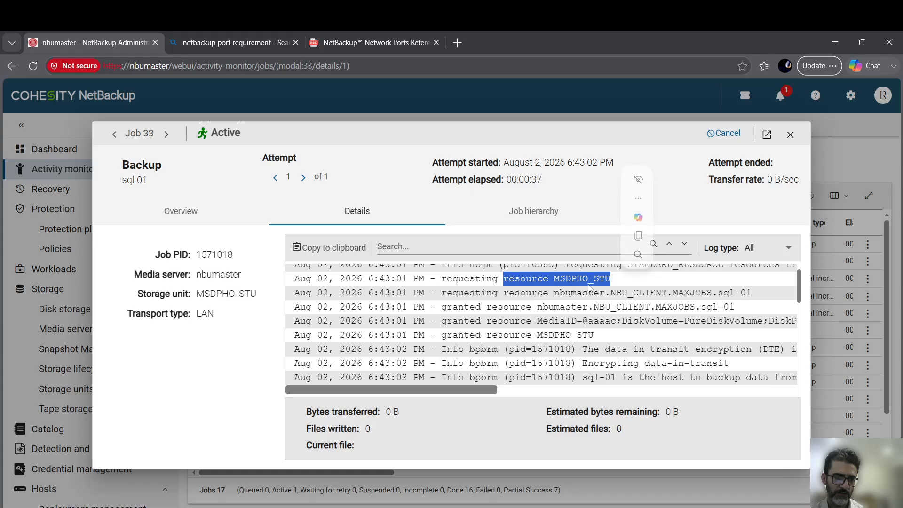
{"action": "left_click_drag", "start_coordinate": [487, 294], "coordinate": [684, 295]}
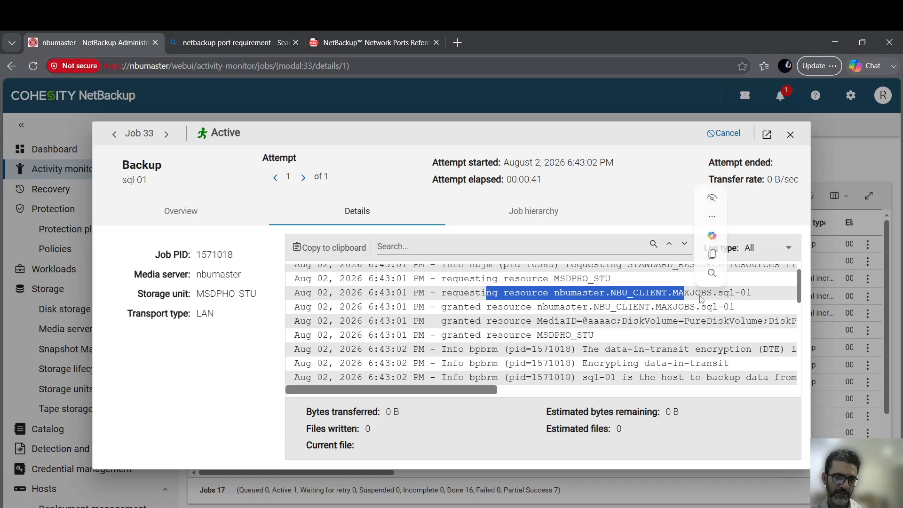
{"action": "left_click_drag", "start_coordinate": [799, 290], "coordinate": [799, 295]}
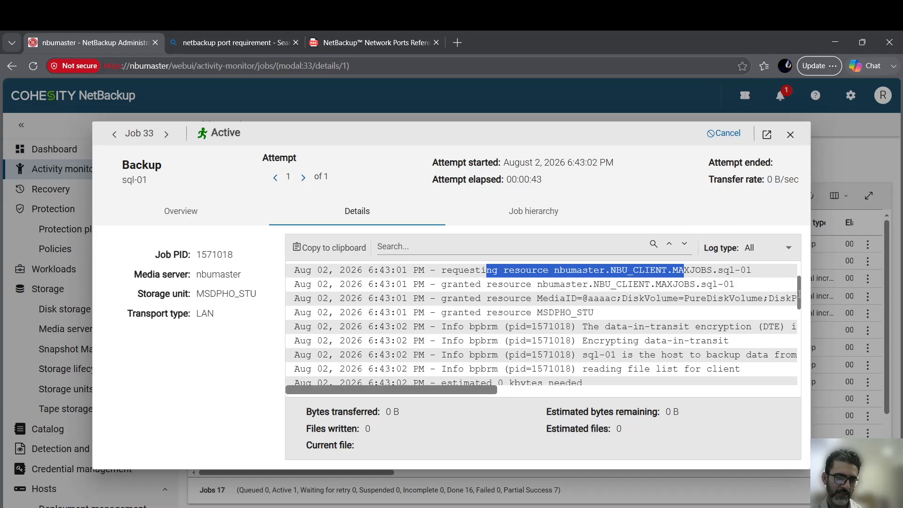
{"action": "left_click_drag", "start_coordinate": [454, 286], "coordinate": [520, 302]}
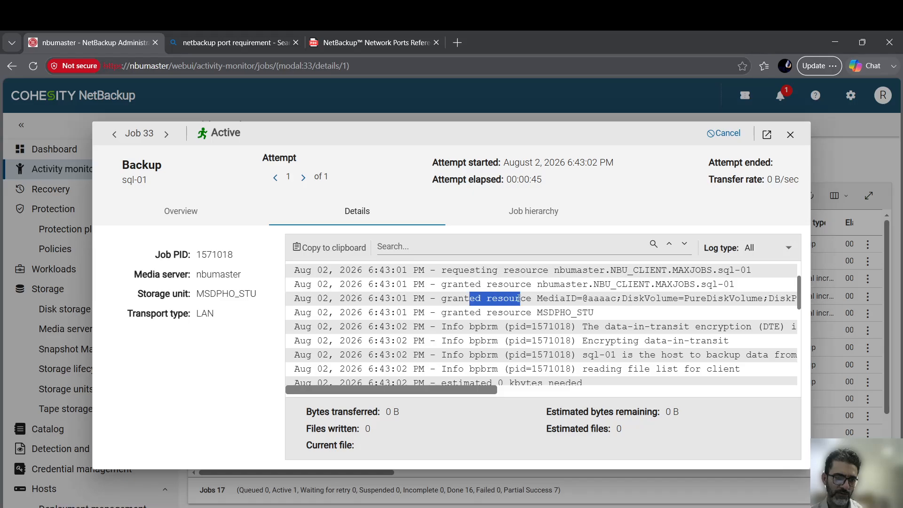
{"action": "left_click_drag", "start_coordinate": [799, 295], "coordinate": [798, 300]}
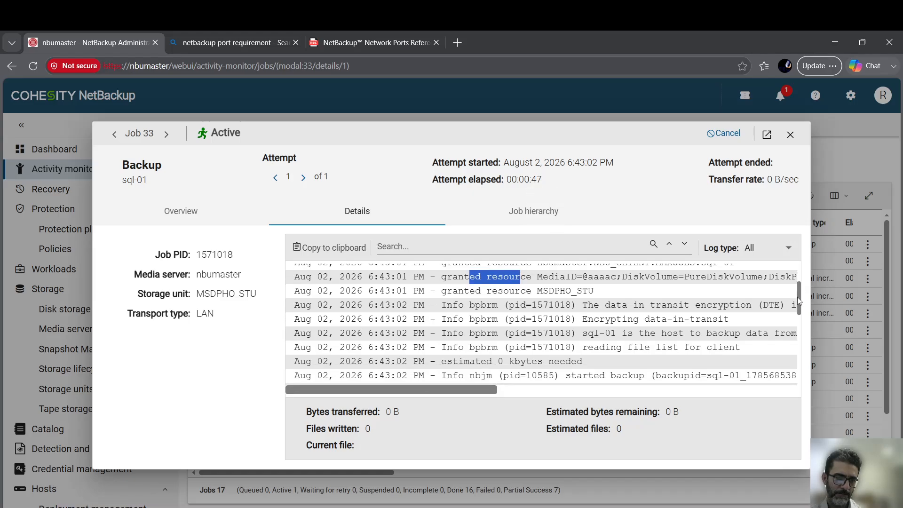
{"action": "left_click_drag", "start_coordinate": [560, 275], "coordinate": [633, 276]}
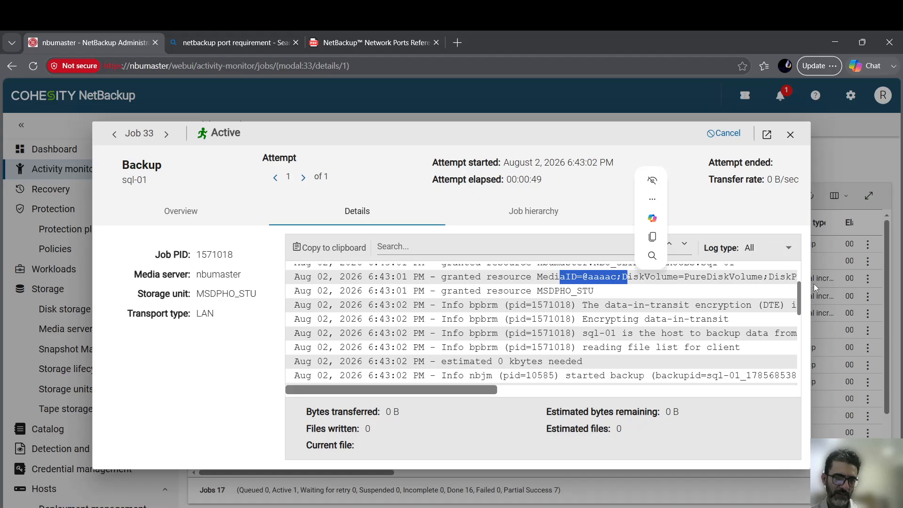
{"action": "left_click_drag", "start_coordinate": [799, 299], "coordinate": [801, 309]}
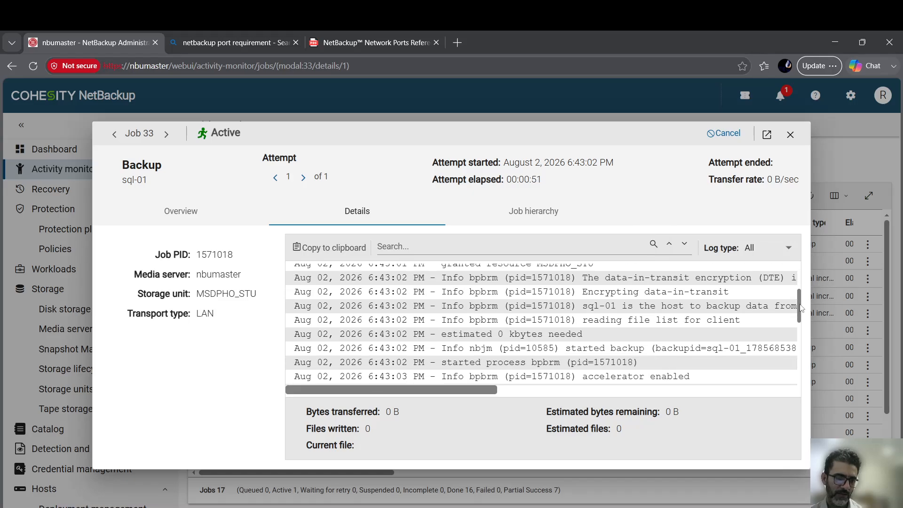
{"action": "left_click_drag", "start_coordinate": [583, 295], "coordinate": [735, 297]}
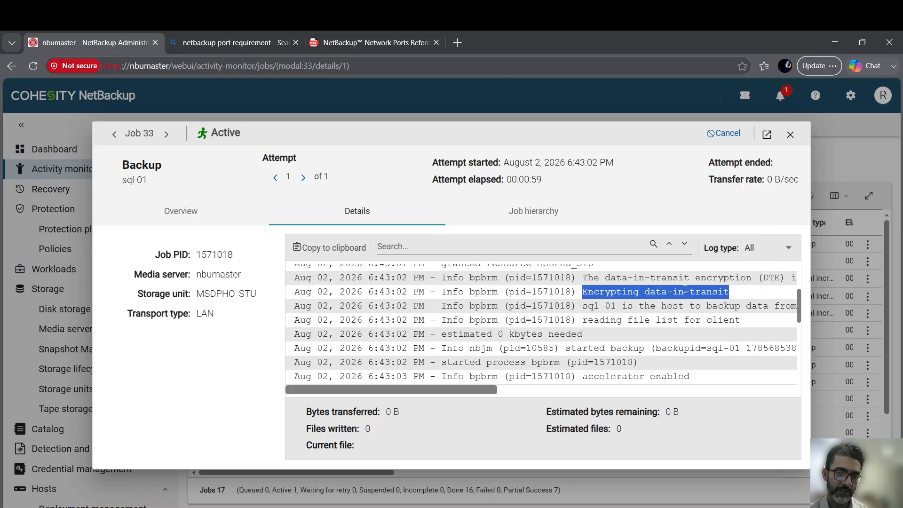
{"action": "left_click_drag", "start_coordinate": [801, 309], "coordinate": [802, 386]}
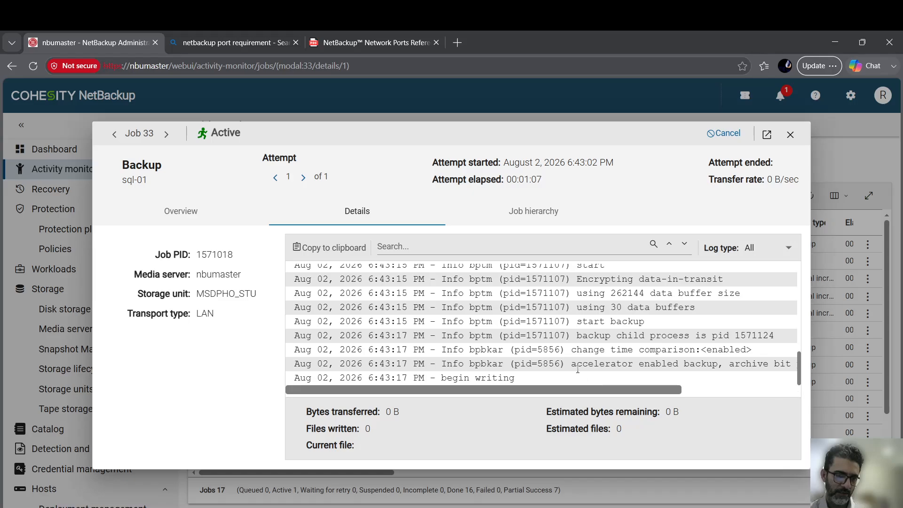
Step: Check the active sql-01 backup job's log and job hierarchy for new progress, and close the job
{"action": "left_click_drag", "start_coordinate": [571, 363], "coordinate": [706, 364]}
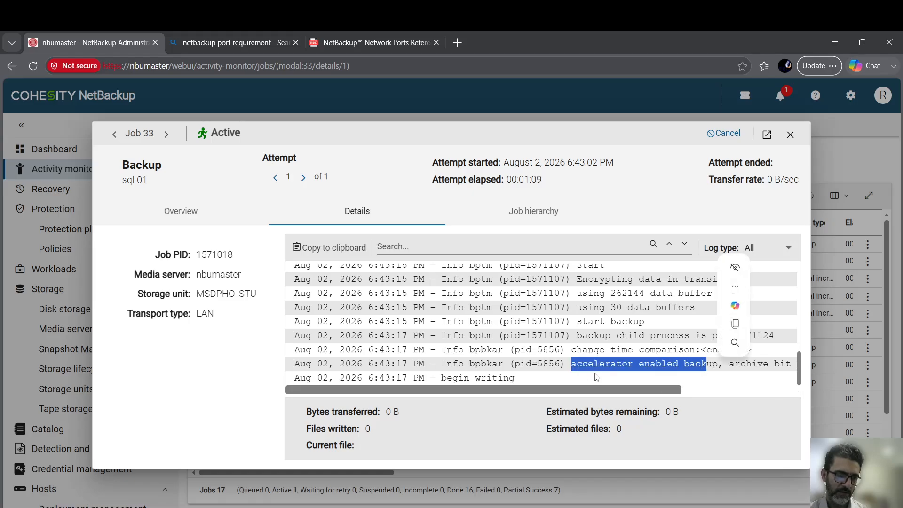
{"action": "left_click", "coordinate": [511, 210]}
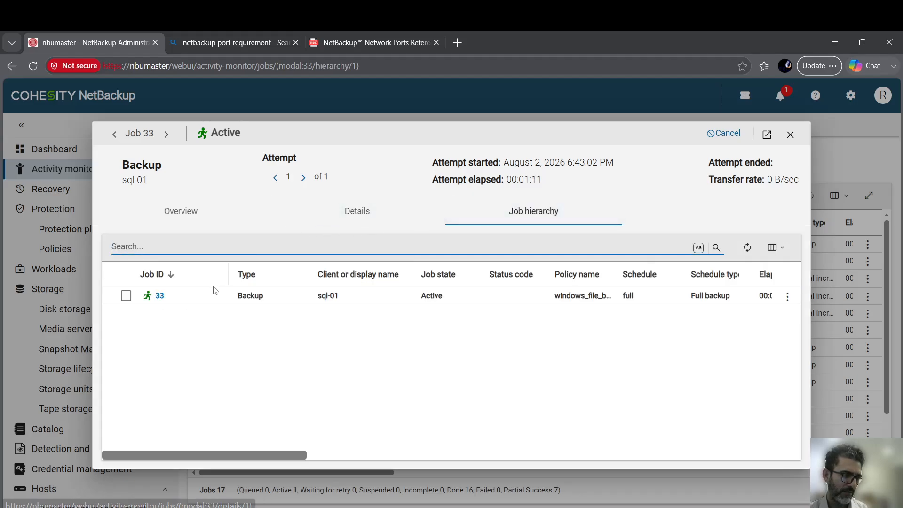
{"action": "left_click", "coordinate": [160, 295]}
{"action": "left_click", "coordinate": [389, 214]}
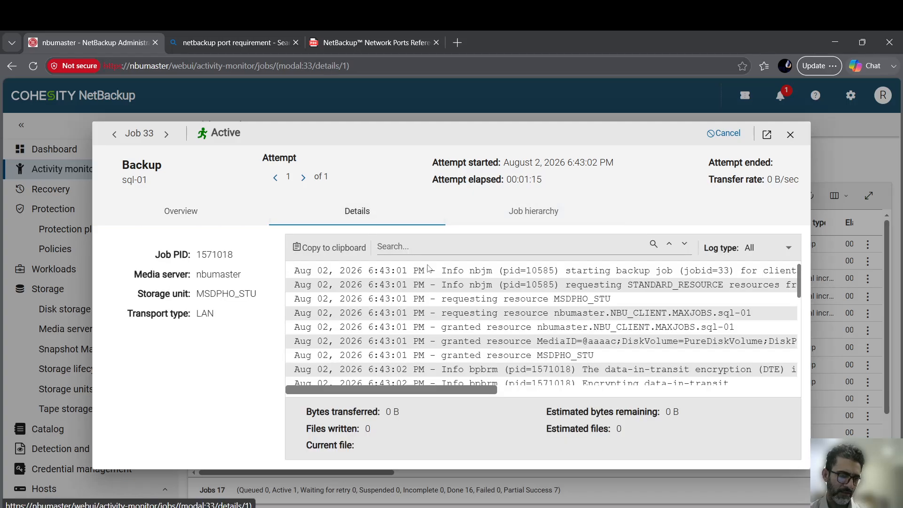
{"action": "scroll", "coordinate": [447, 289], "scroll_direction": "down", "scroll_amount": 10}
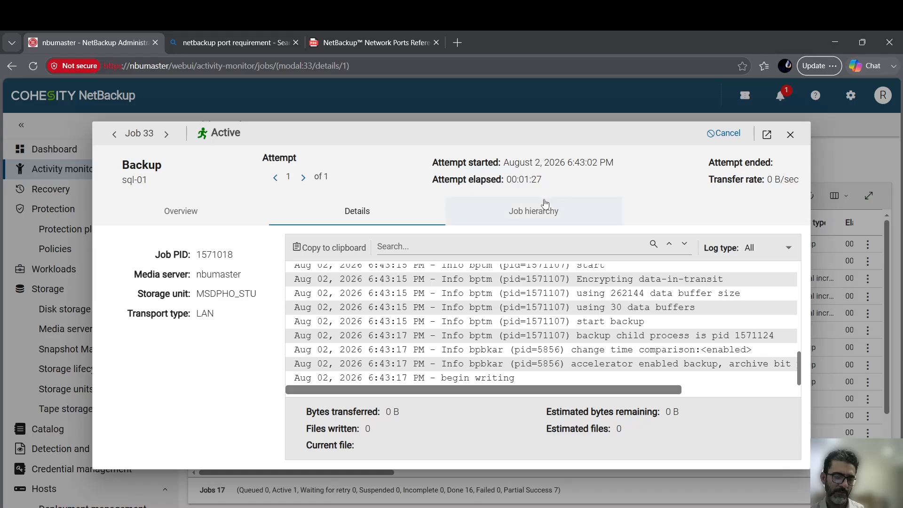
{"action": "left_click", "coordinate": [513, 216]}
{"action": "left_click", "coordinate": [390, 214]}
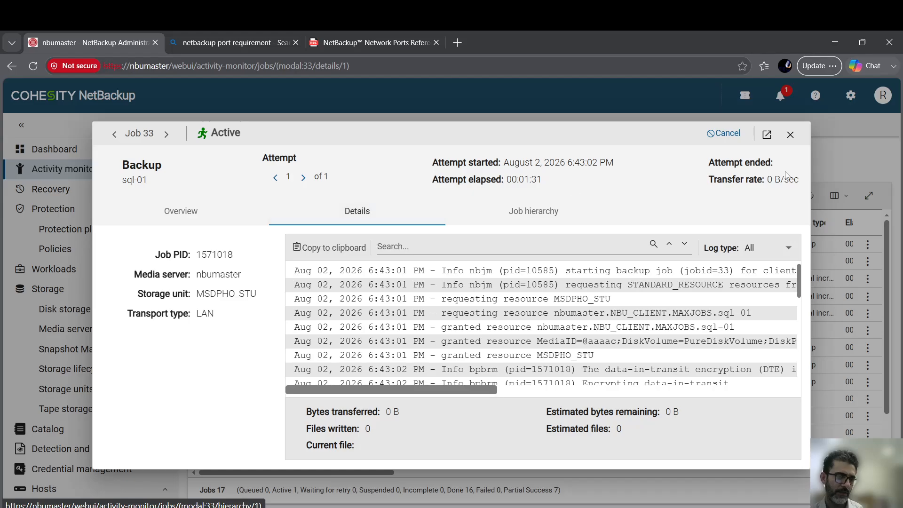
{"action": "left_click", "coordinate": [790, 135]}
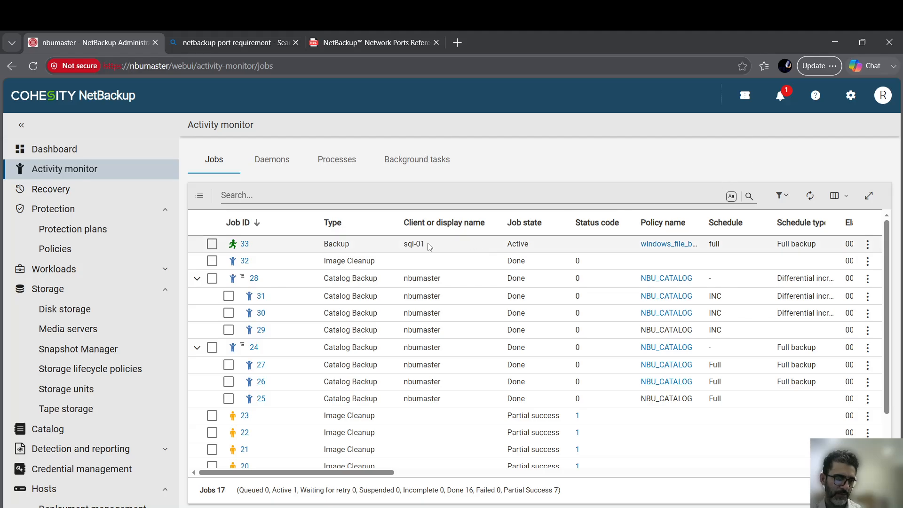
Step: Reopen the sql-01 backup job's details, read the log through to its final status, and close the job
{"action": "left_click", "coordinate": [244, 244]}
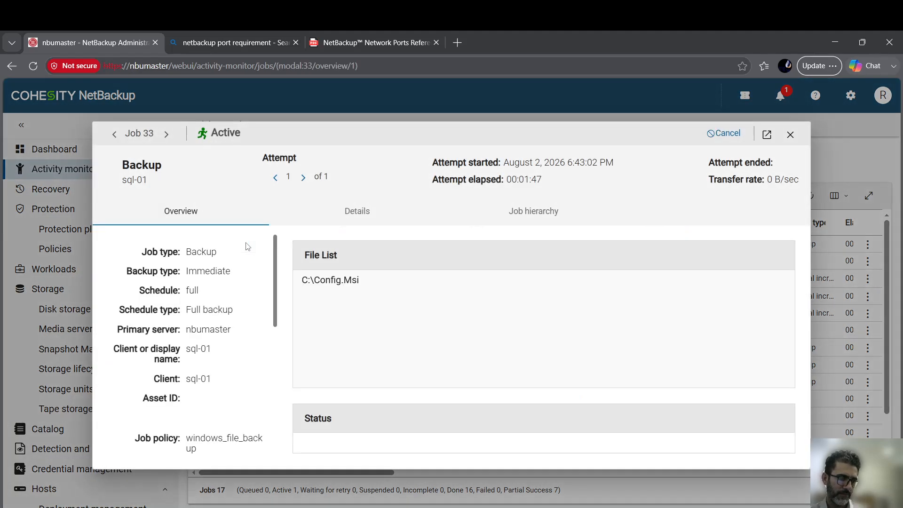
{"action": "left_click", "coordinate": [358, 212]}
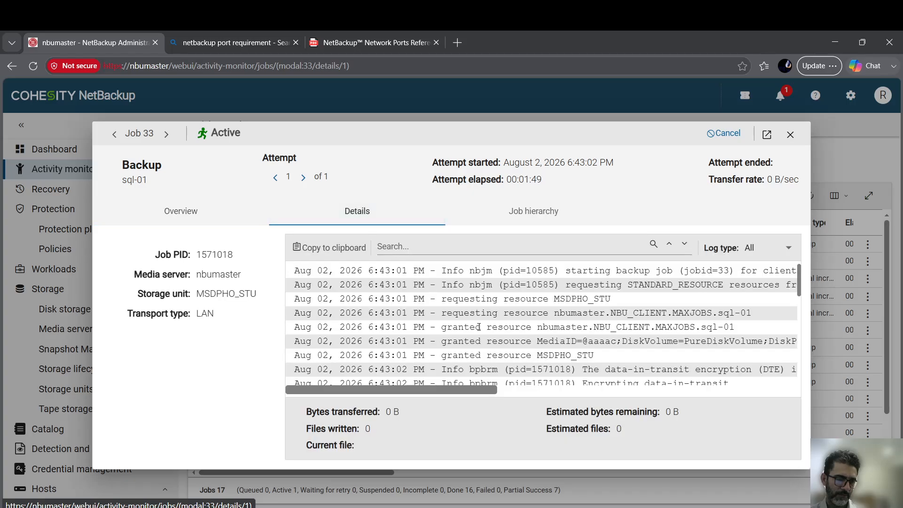
{"action": "scroll", "coordinate": [477, 334], "scroll_direction": "down", "scroll_amount": 5}
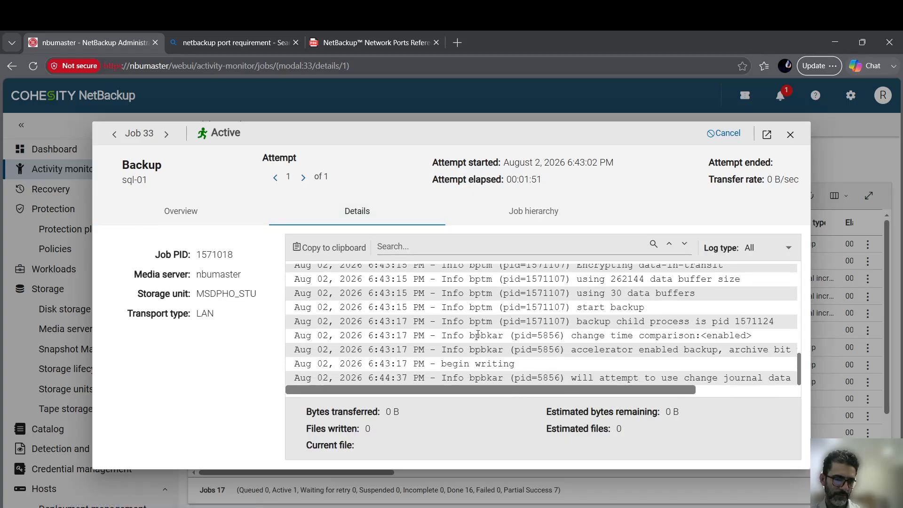
{"action": "left_click_drag", "start_coordinate": [505, 392], "coordinate": [609, 397]}
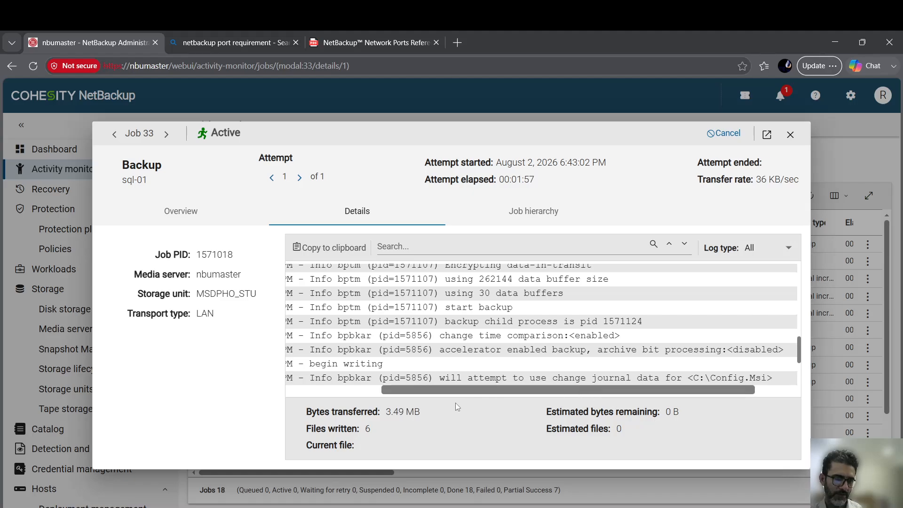
{"action": "scroll", "coordinate": [459, 349], "scroll_direction": "down", "scroll_amount": 3}
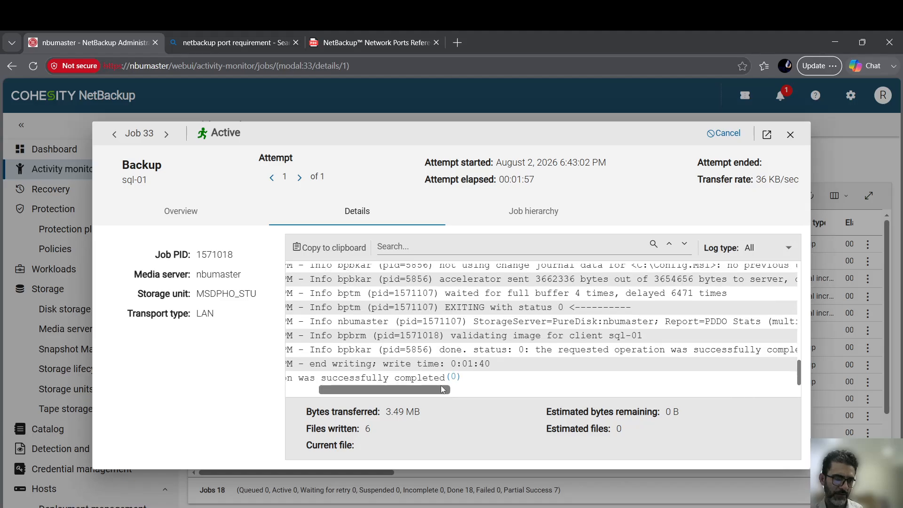
{"action": "left_click_drag", "start_coordinate": [426, 394], "coordinate": [576, 377]}
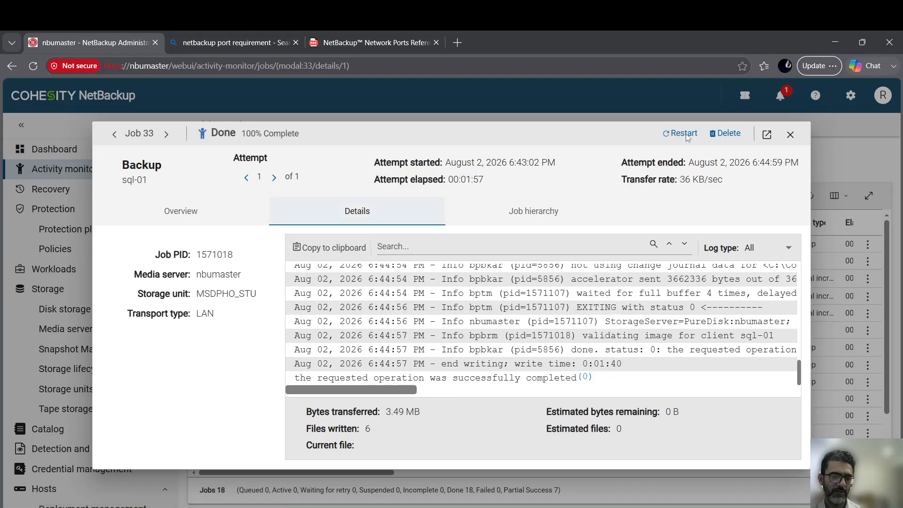
{"action": "left_click", "coordinate": [790, 135]}
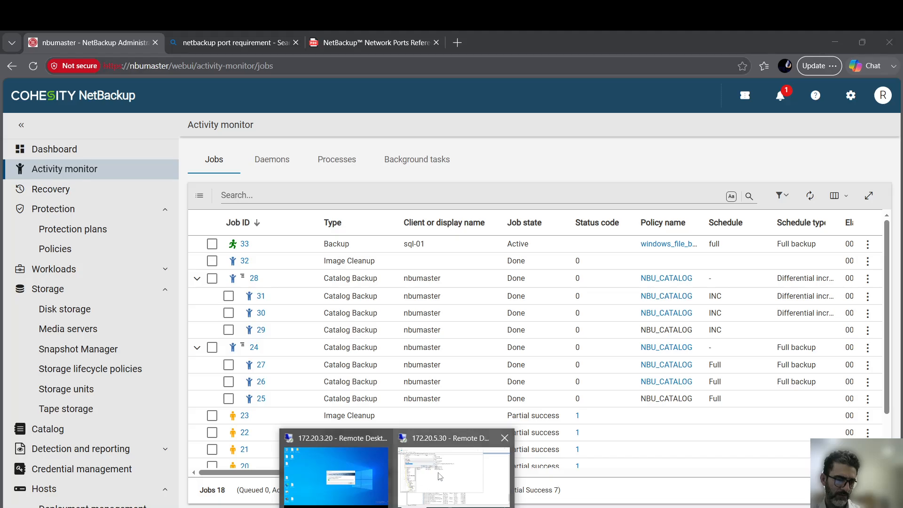
Step: Switch to the 172.20.5.30 remote session, close Registry Editor and open Local Disk (C:) in File Explorer
{"action": "left_click", "coordinate": [440, 476]}
{"action": "left_click", "coordinate": [261, 183]}
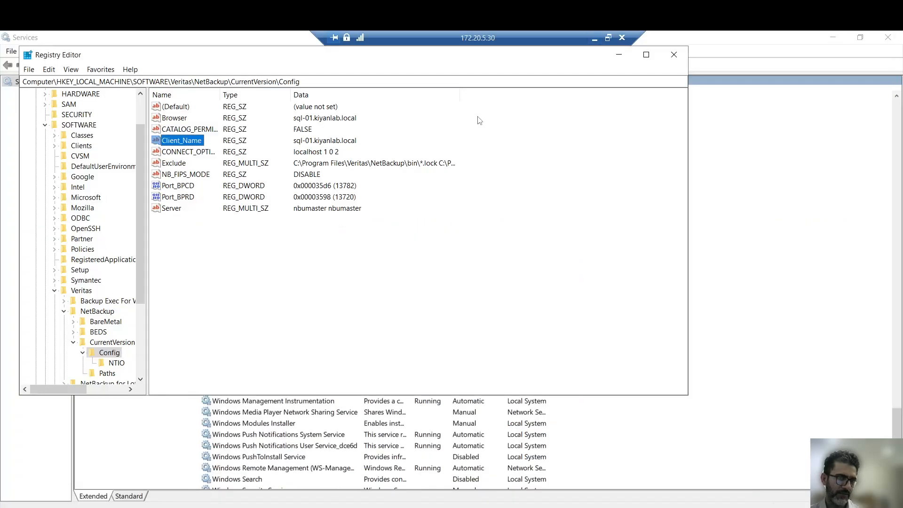
{"action": "left_click", "coordinate": [682, 50]}
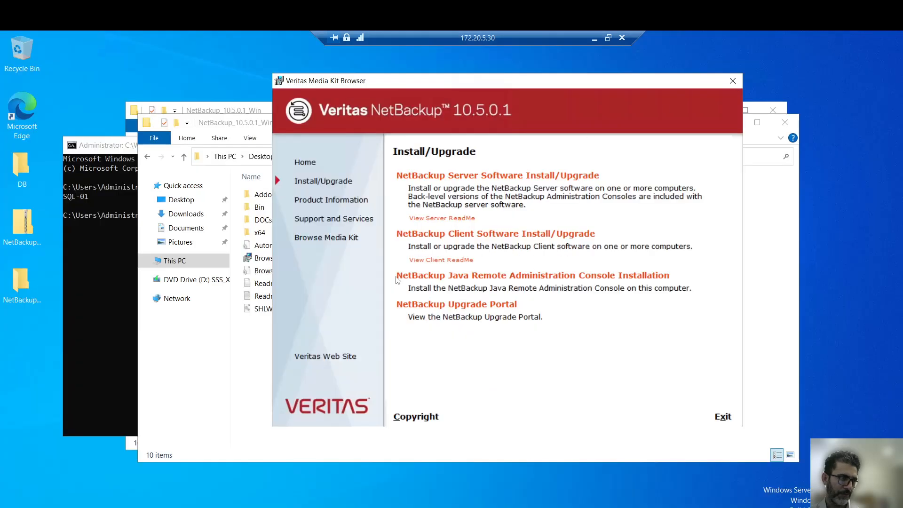
{"action": "left_click", "coordinate": [231, 358]}
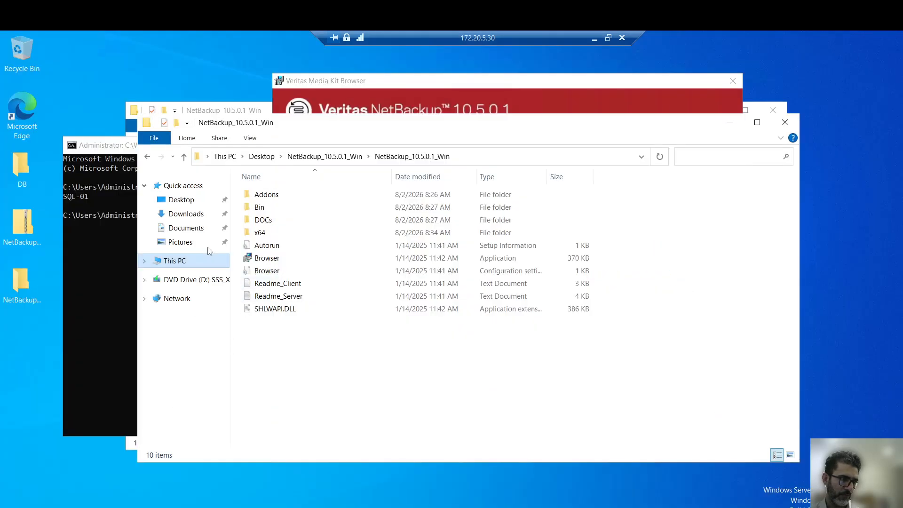
{"action": "left_click", "coordinate": [192, 268]}
{"action": "double_click", "coordinate": [328, 317]}
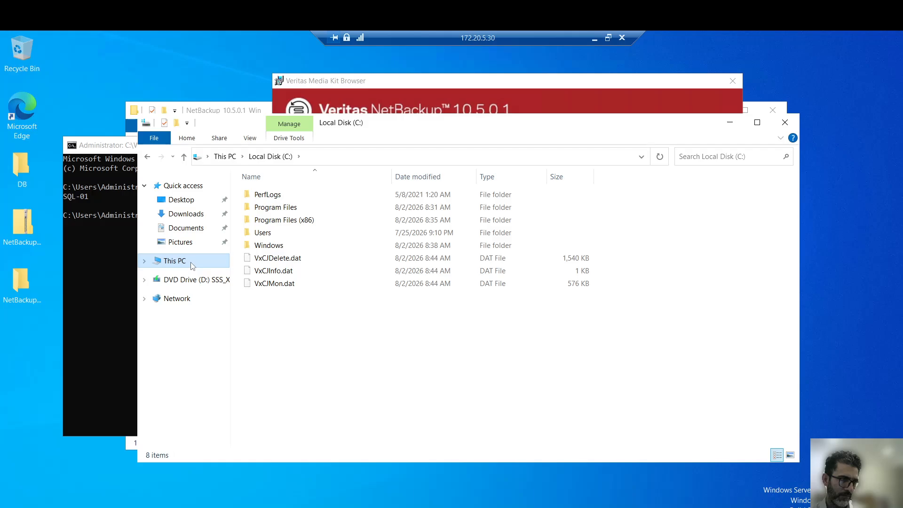
Step: Look through the Windows folder on drive C for the backed-up folder and return to the drive's root
{"action": "left_click", "coordinate": [144, 263]}
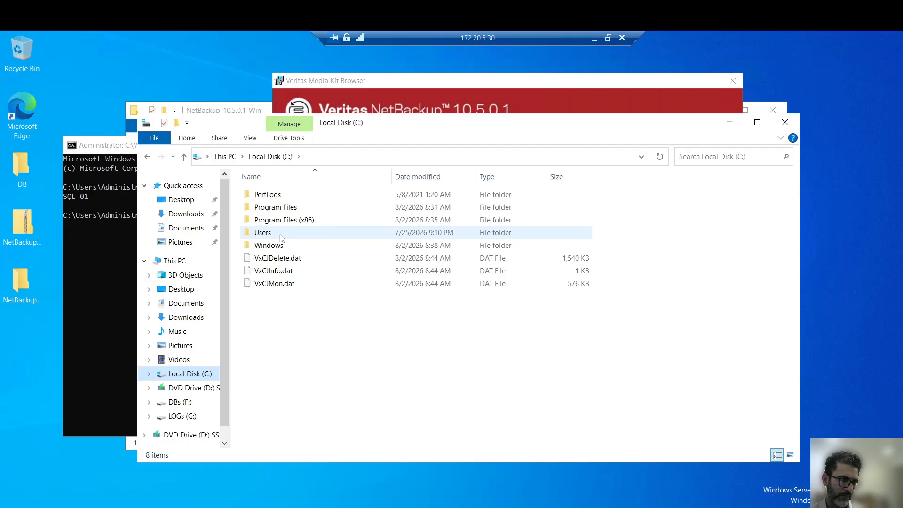
{"action": "double_click", "coordinate": [282, 246]}
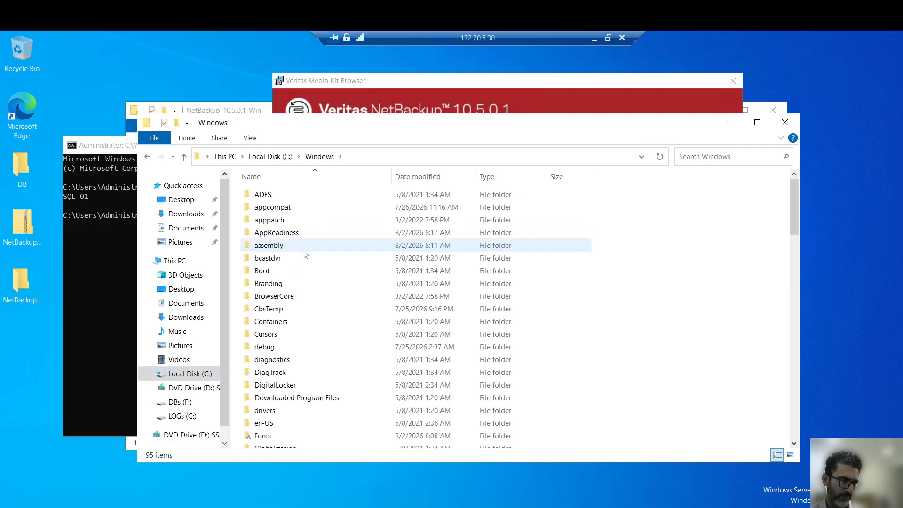
{"action": "scroll", "coordinate": [305, 254], "scroll_direction": "down", "scroll_amount": 4}
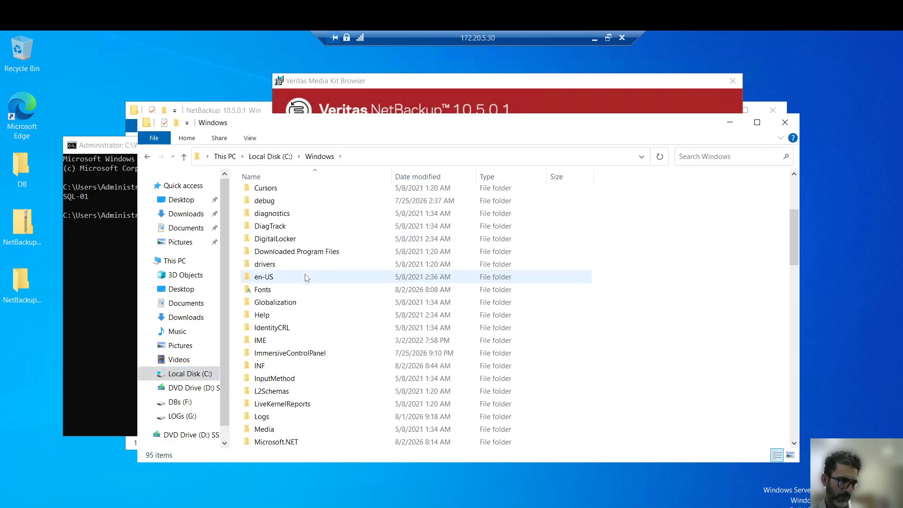
{"action": "scroll", "coordinate": [304, 278], "scroll_direction": "down", "scroll_amount": 1}
{"action": "left_click", "coordinate": [192, 373]}
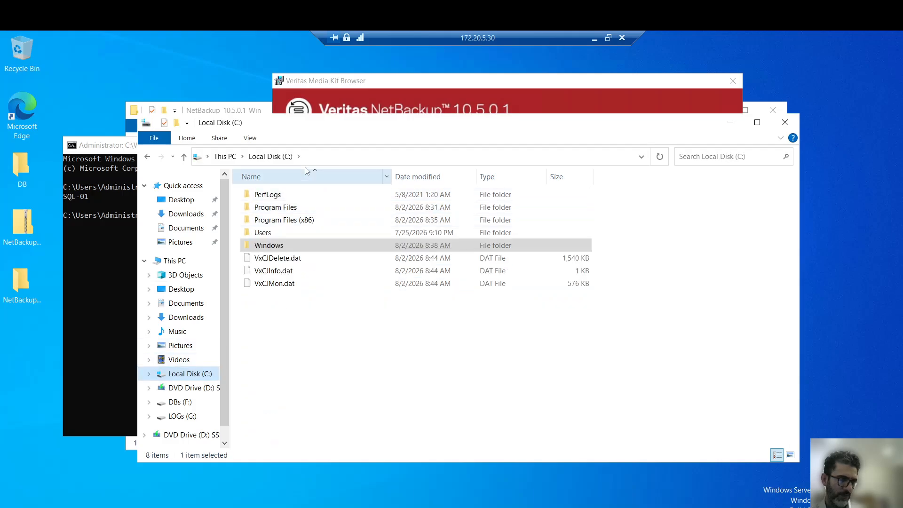
Step: Turn on the display of hidden items for drive C in File Explorer
{"action": "left_click", "coordinate": [249, 139]}
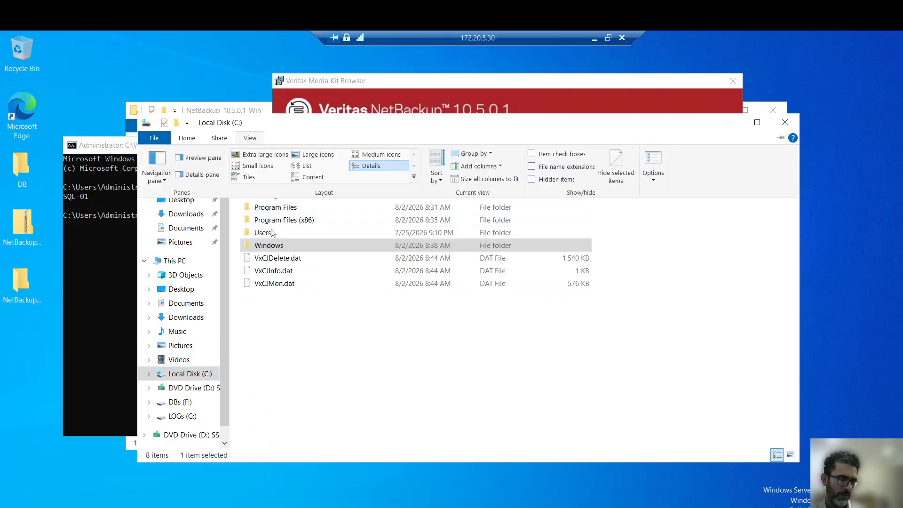
{"action": "left_click", "coordinate": [531, 180]}
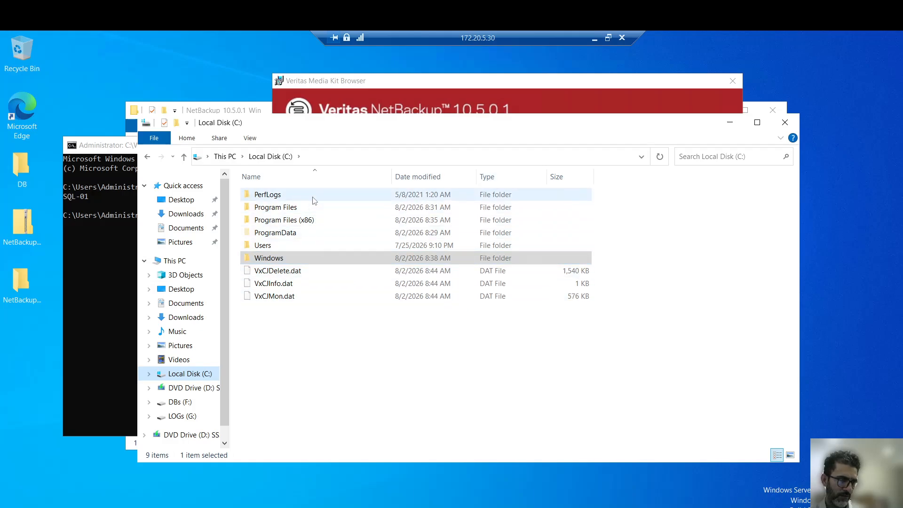
{"action": "left_click", "coordinate": [324, 363]}
Step: Switch back to NetBackup and view the backup selections of the windows_file_backup policy
{"action": "left_click", "coordinate": [608, 37]}
{"action": "left_click_drag", "start_coordinate": [404, 61], "coordinate": [563, 226]}
{"action": "left_click", "coordinate": [489, 140]}
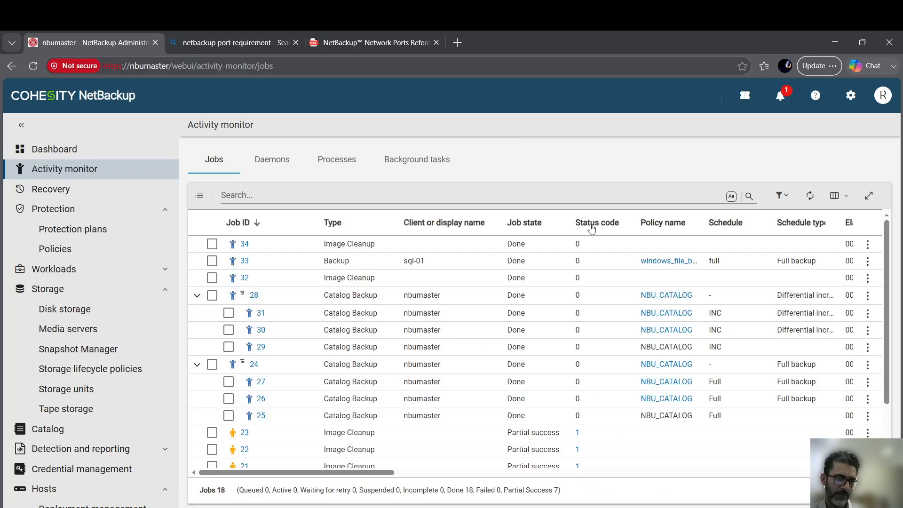
{"action": "left_click", "coordinate": [673, 261]}
{"action": "left_click", "coordinate": [424, 178]}
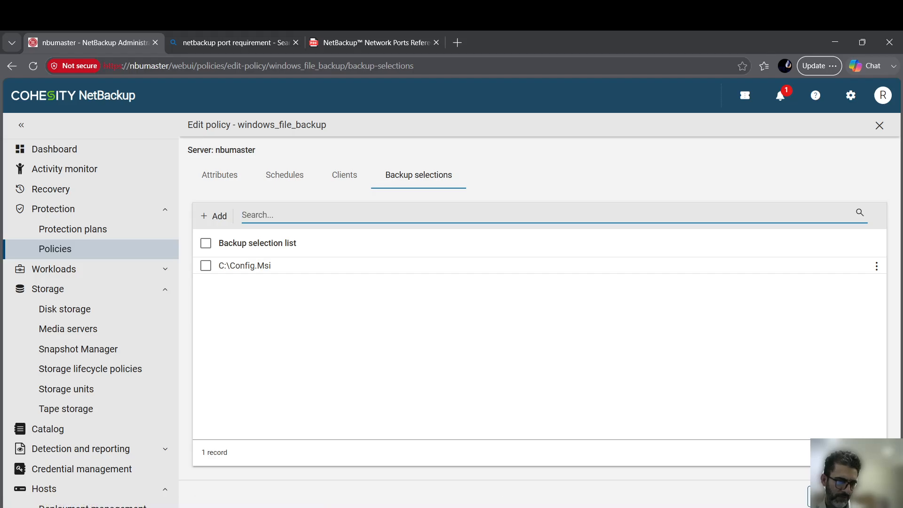
Step: Return to the 172.20.5.30 remote session in full screen and turn on file name extensions in File Explorer
{"action": "mouse_move", "coordinate": [445, 501]}
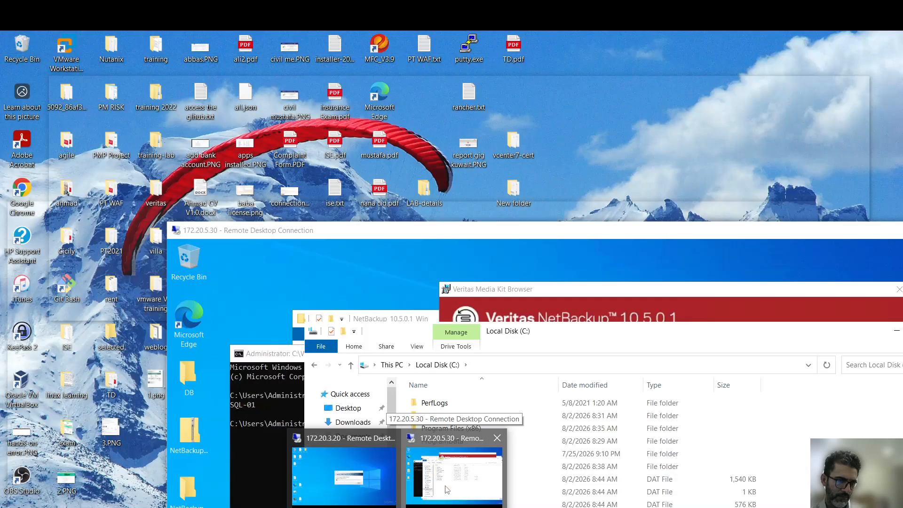
{"action": "left_click", "coordinate": [446, 490]}
{"action": "double_click", "coordinate": [499, 231]}
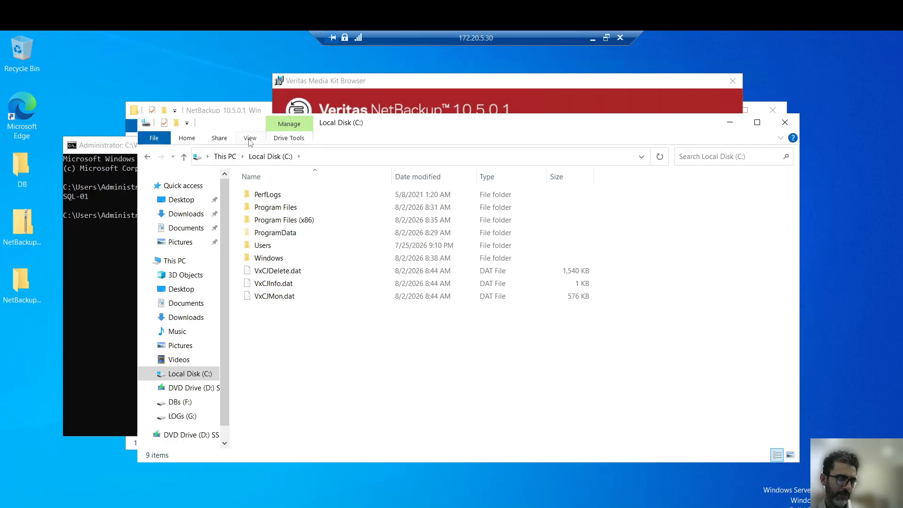
{"action": "left_click", "coordinate": [250, 140]}
{"action": "left_click", "coordinate": [532, 168]}
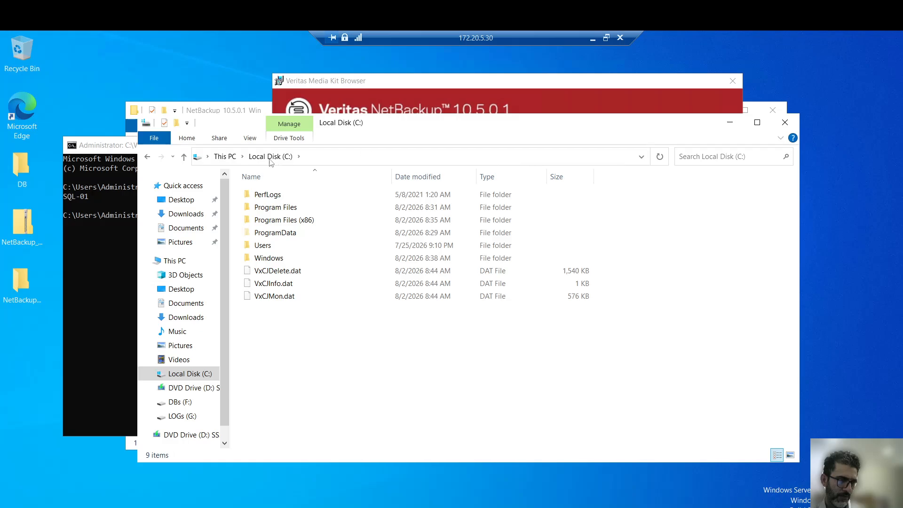
Step: In the folder options, stop hiding protected operating system files, folder merge conflicts and empty drives, confirming the display of system files
{"action": "left_click", "coordinate": [256, 138]}
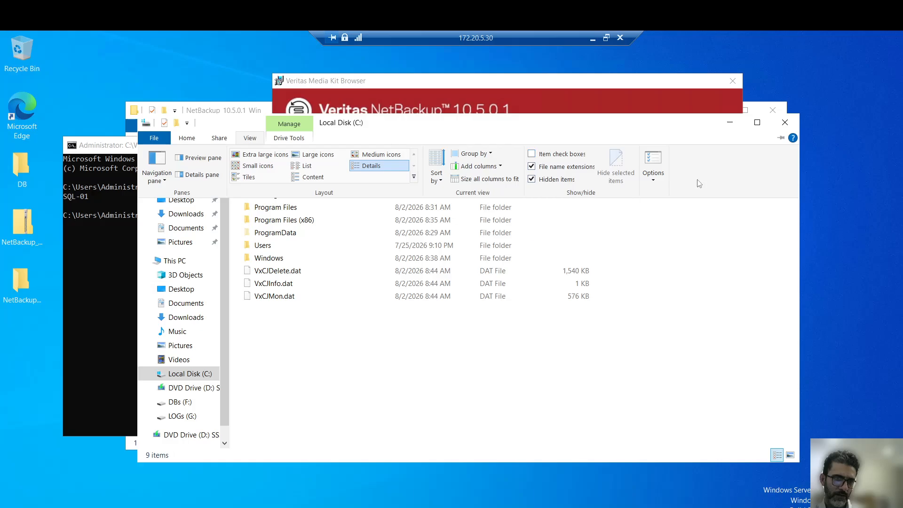
{"action": "left_click", "coordinate": [653, 180]}
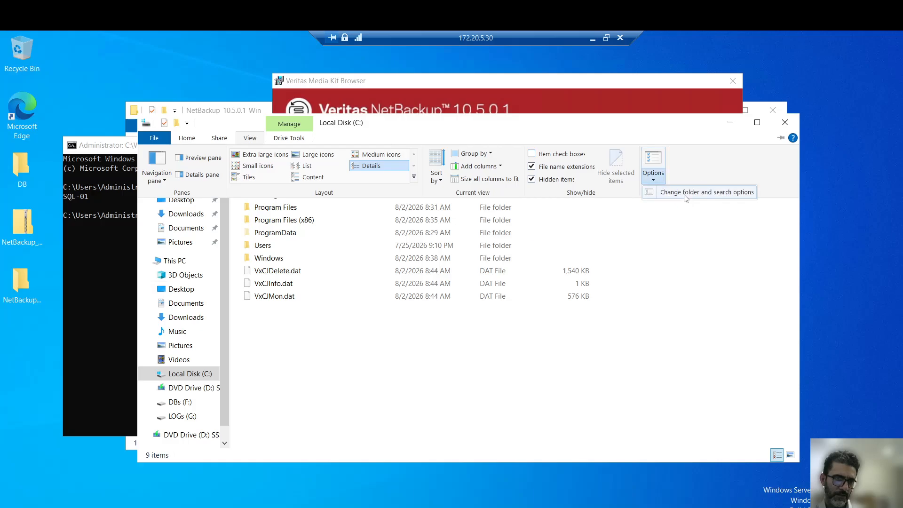
{"action": "left_click", "coordinate": [696, 193]}
{"action": "left_click", "coordinate": [198, 207]}
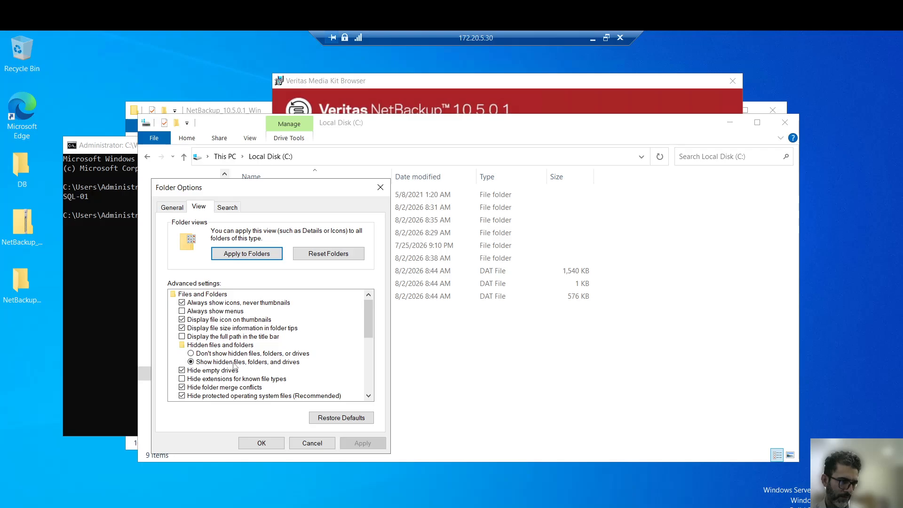
{"action": "scroll", "coordinate": [228, 371], "scroll_direction": "down", "scroll_amount": 1}
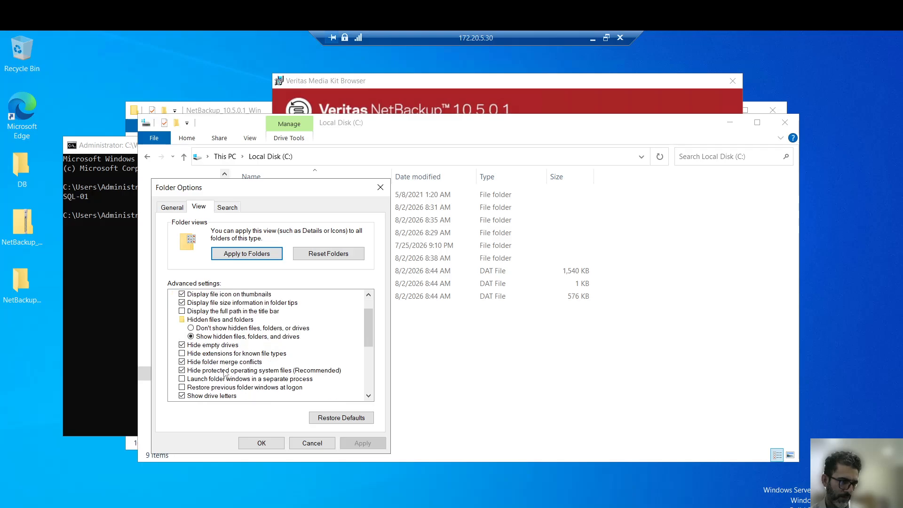
{"action": "left_click", "coordinate": [183, 371]}
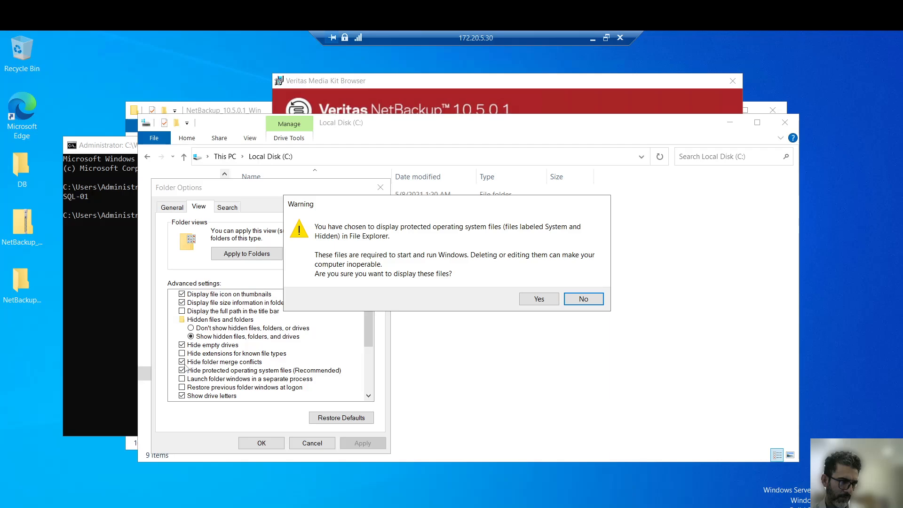
{"action": "left_click", "coordinate": [539, 300]}
{"action": "left_click", "coordinate": [182, 362]}
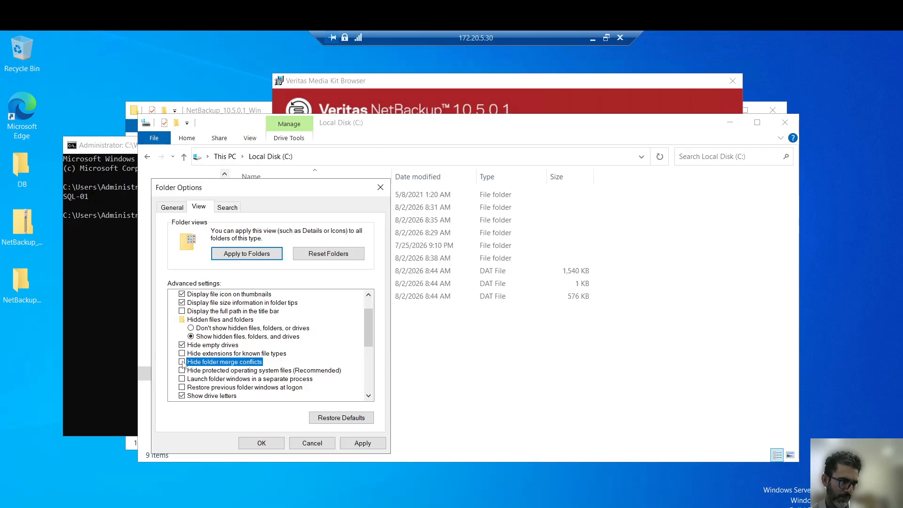
{"action": "left_click", "coordinate": [182, 346]}
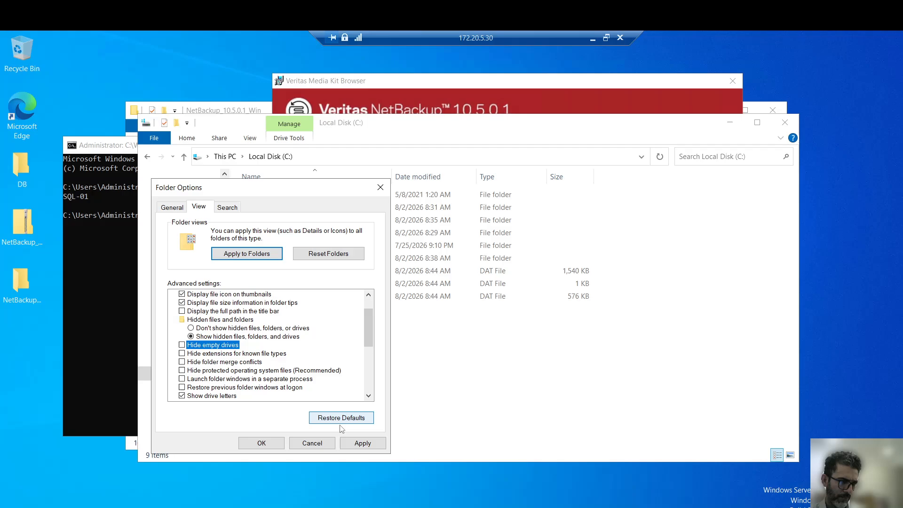
{"action": "left_click", "coordinate": [349, 443]}
{"action": "left_click", "coordinate": [270, 445]}
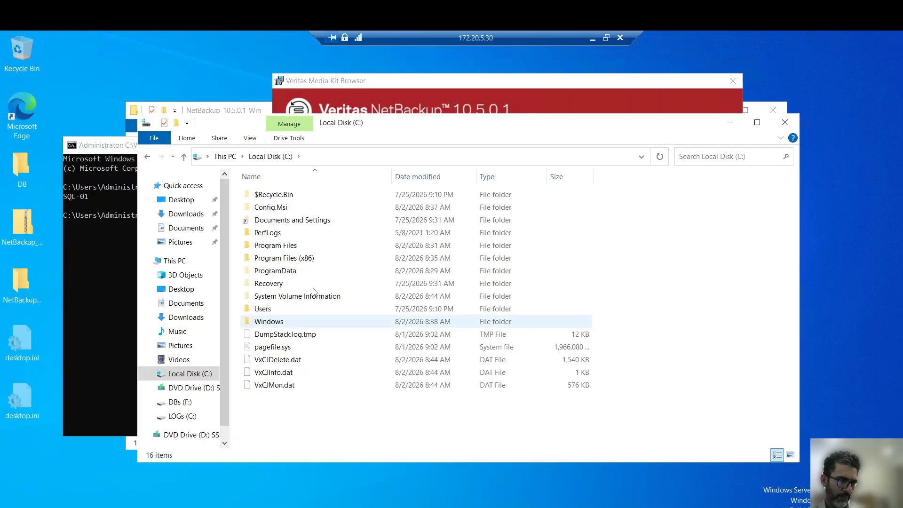
Step: Open the Config.Msi folder on drive C and cut all of its .rbf files
{"action": "double_click", "coordinate": [279, 209]}
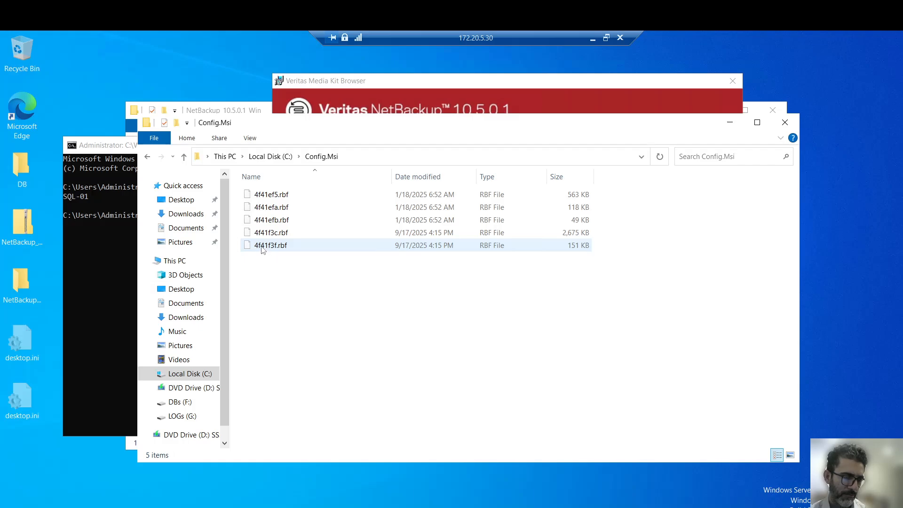
{"action": "left_click", "coordinate": [269, 247]}
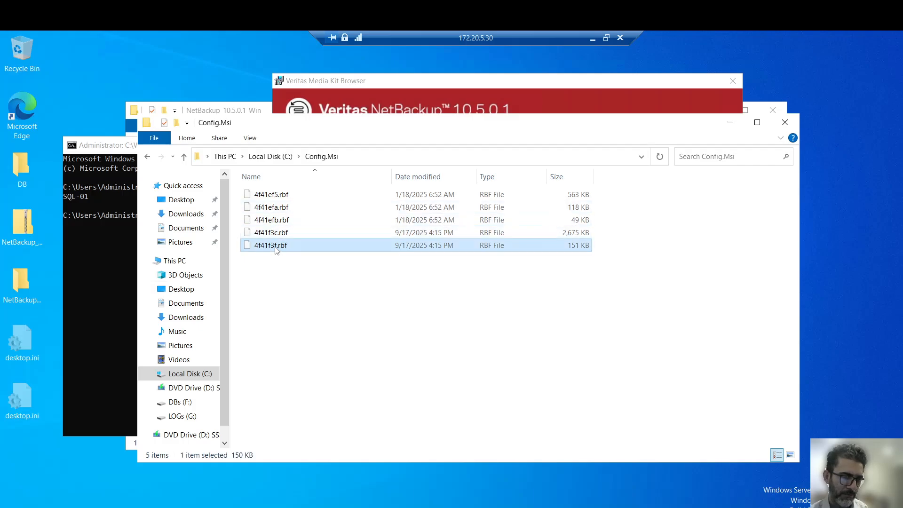
{"action": "left_click_drag", "start_coordinate": [290, 273], "coordinate": [252, 189]}
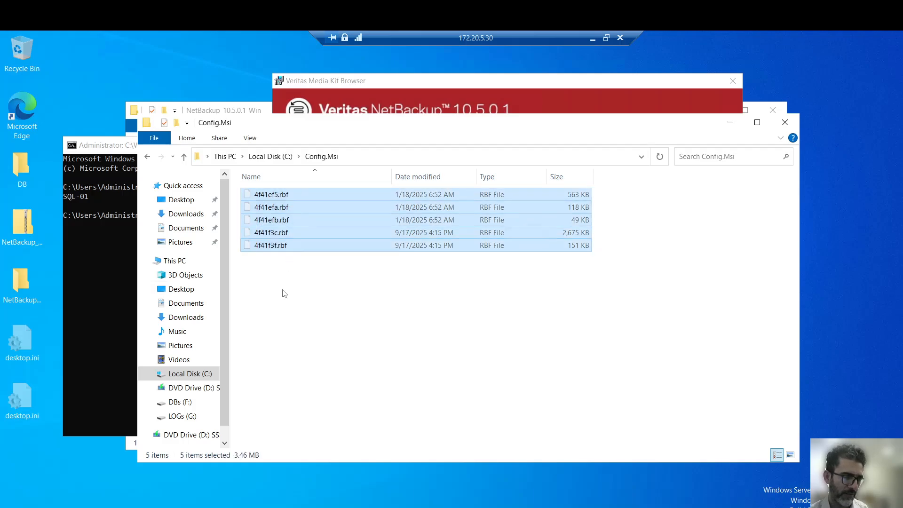
Step: Create a new folder named backup on the desktop
{"action": "right_click", "coordinate": [56, 456]}
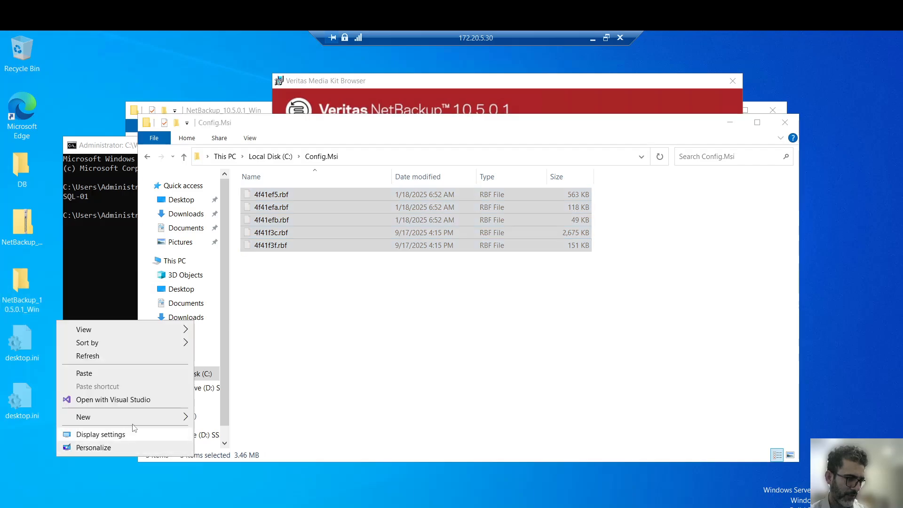
{"action": "mouse_move", "coordinate": [141, 419]}
{"action": "left_click", "coordinate": [229, 424]}
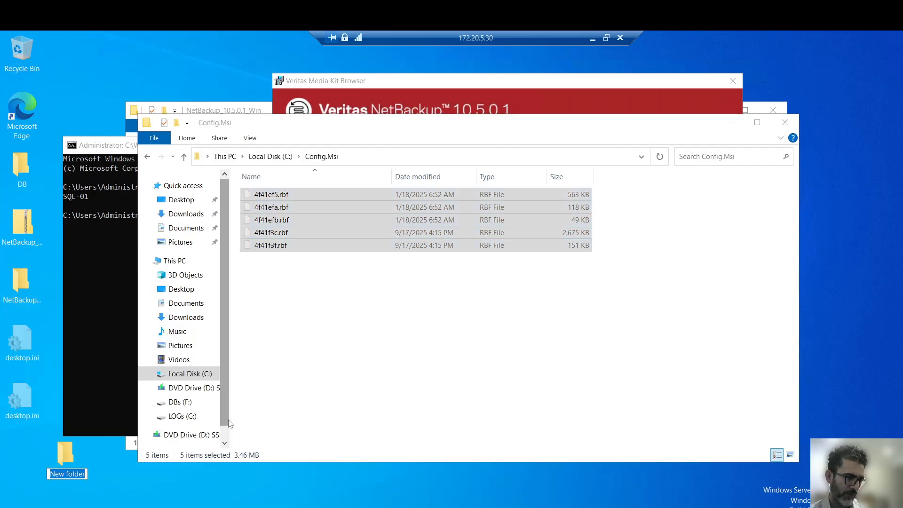
{"action": "type", "text": "backup"}
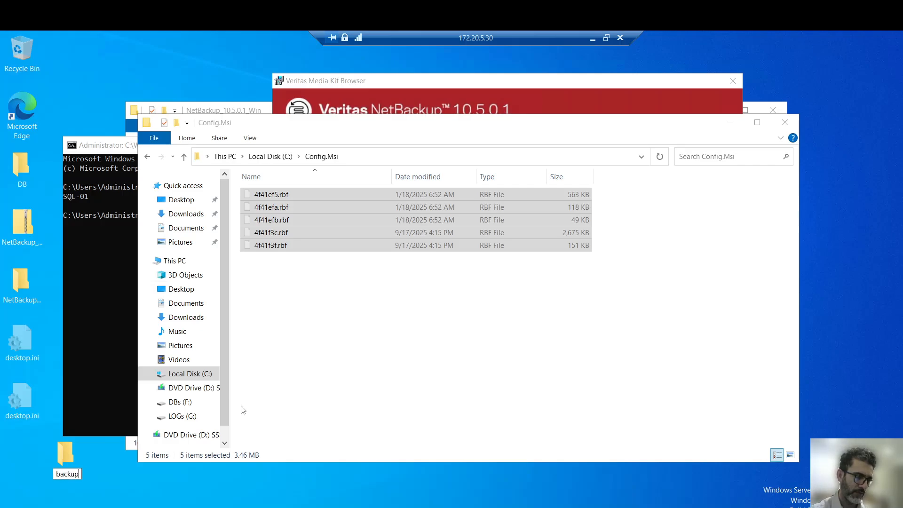
{"action": "key", "text": "Return"}
Step: Paste the cut .rbf files into the backup folder and minimize its window to check the emptied Config.Msi folder
{"action": "key", "text": "Return"}
{"action": "key", "text": "ctrl+v"}
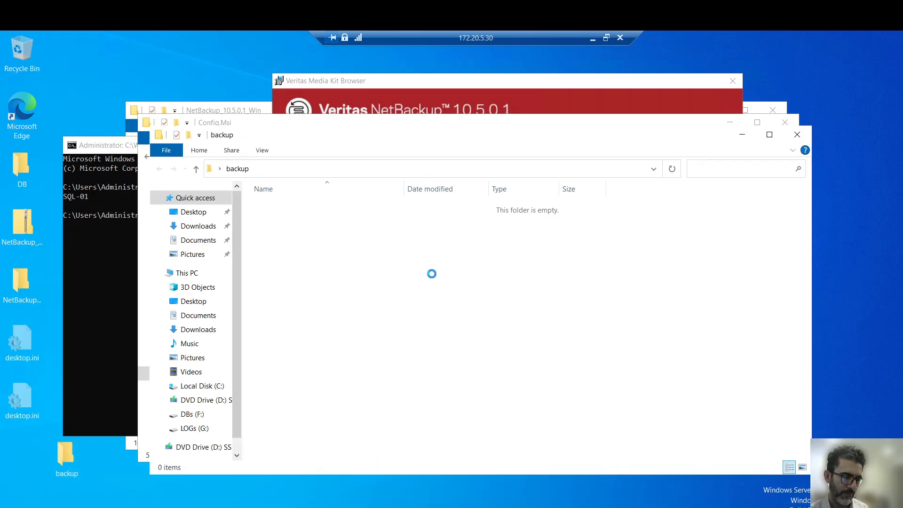
{"action": "left_click", "coordinate": [425, 330]}
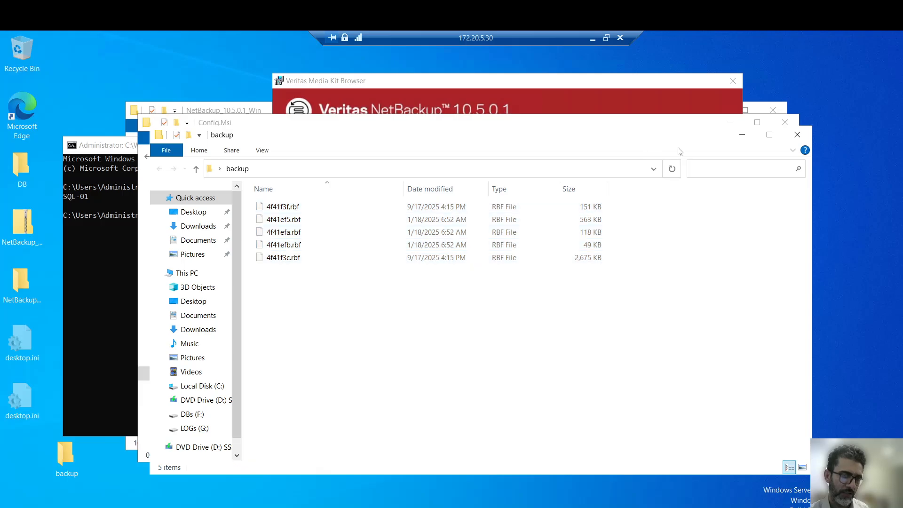
{"action": "left_click", "coordinate": [742, 134]}
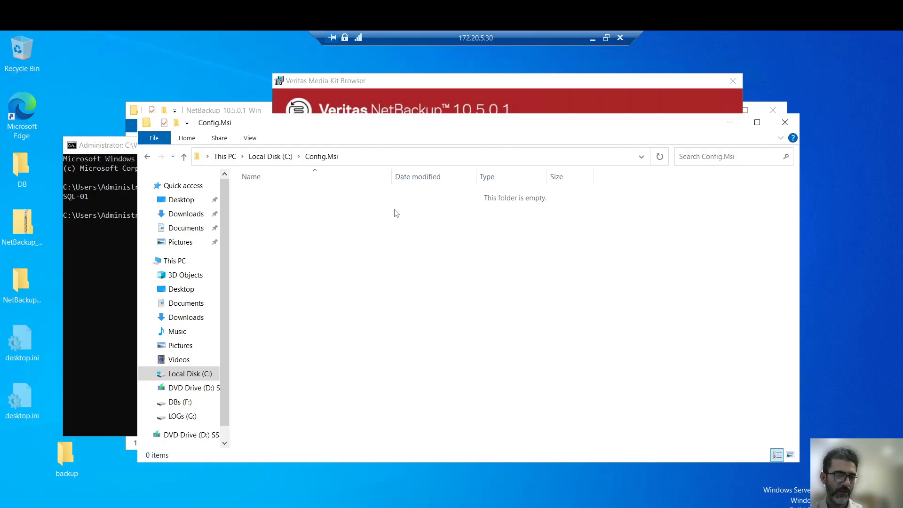
Step: Switch back to the NetBackup web UI and start a regular recovery
{"action": "left_click", "coordinate": [592, 38]}
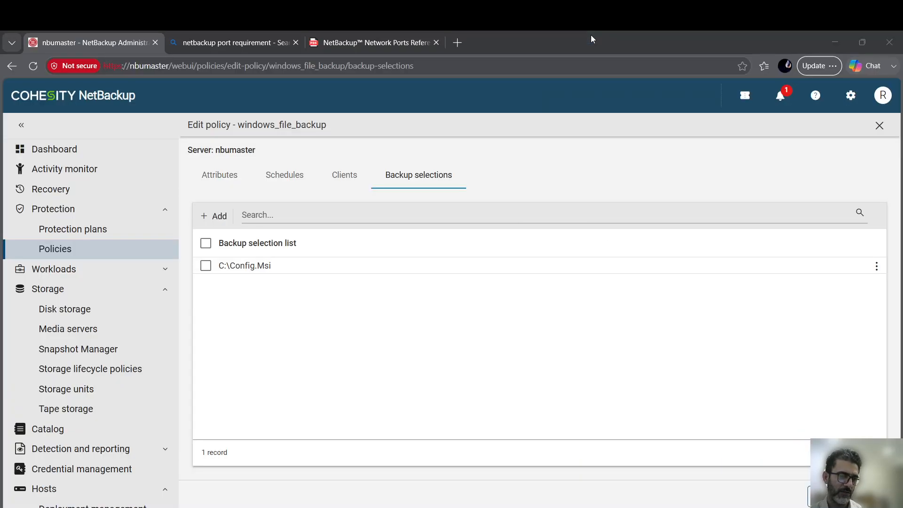
{"action": "left_click", "coordinate": [87, 167]}
{"action": "left_click", "coordinate": [80, 189]}
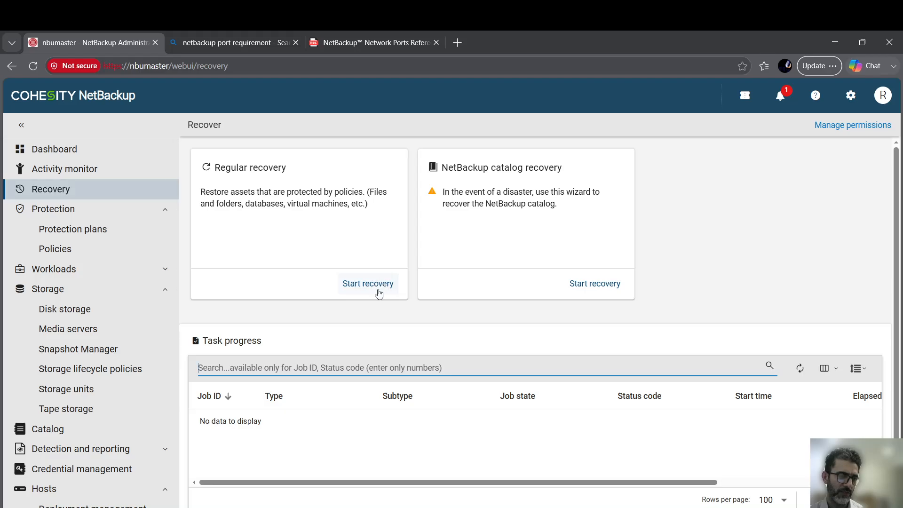
{"action": "left_click", "coordinate": [380, 284]}
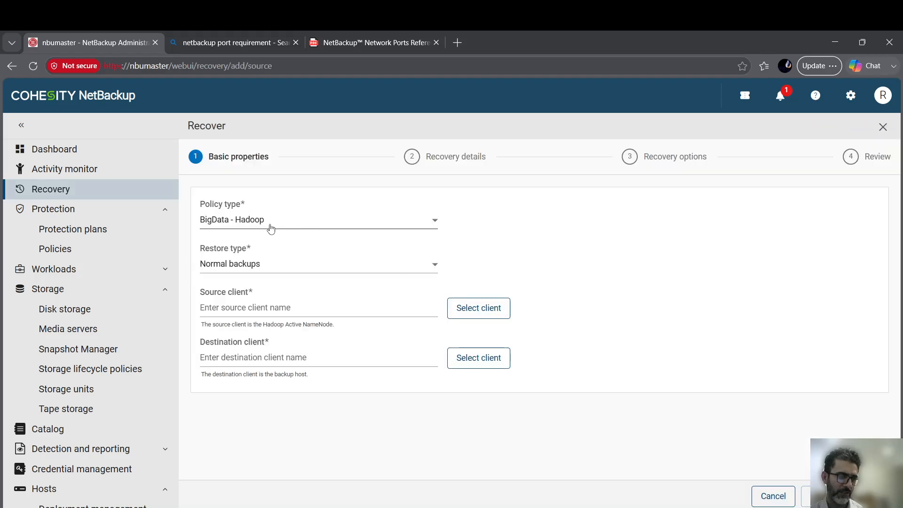
Step: Set the recovery's policy type to MS-Windows with sql-01 as source client, and continue to the recovery details
{"action": "left_click", "coordinate": [324, 223]}
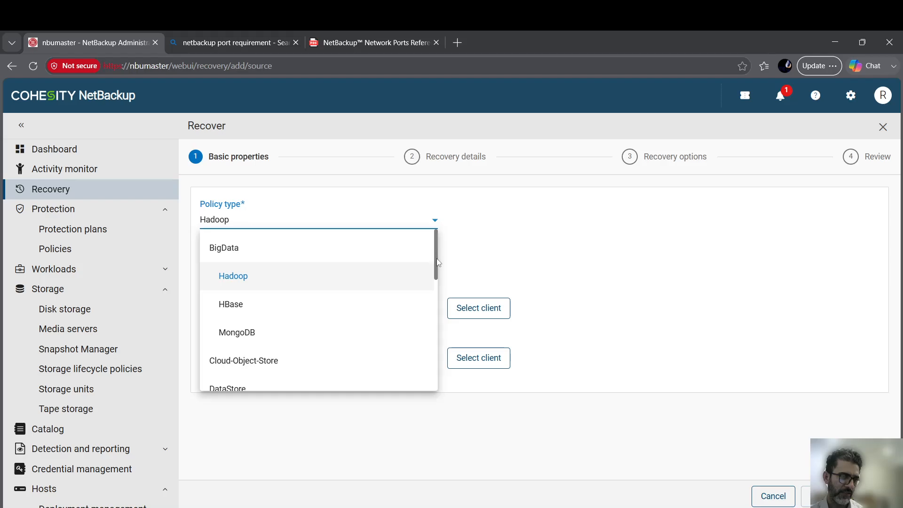
{"action": "scroll", "coordinate": [255, 297], "scroll_direction": "down", "scroll_amount": 6}
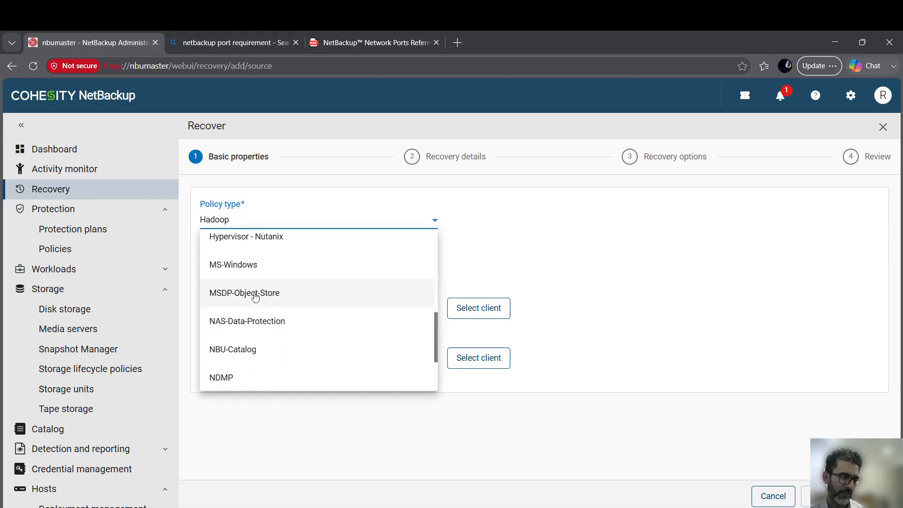
{"action": "left_click", "coordinate": [252, 264]}
{"action": "left_click", "coordinate": [285, 309]}
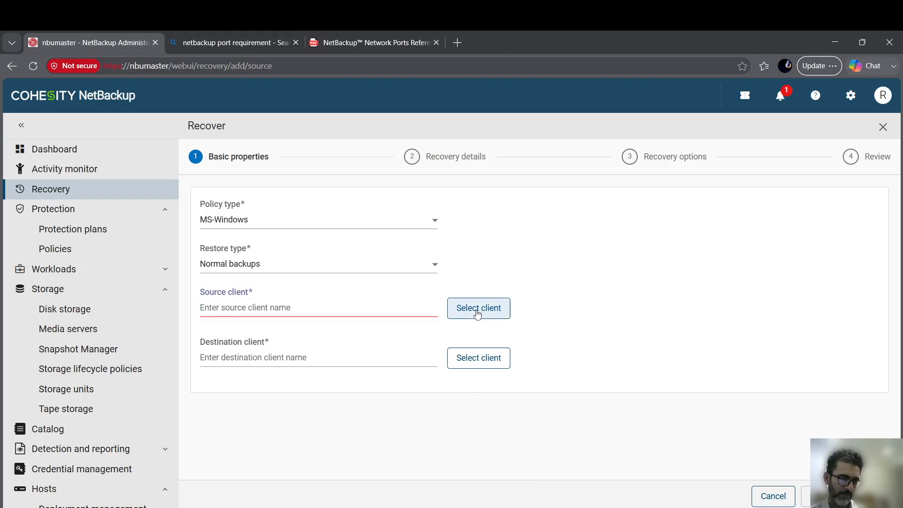
{"action": "left_click", "coordinate": [478, 311]}
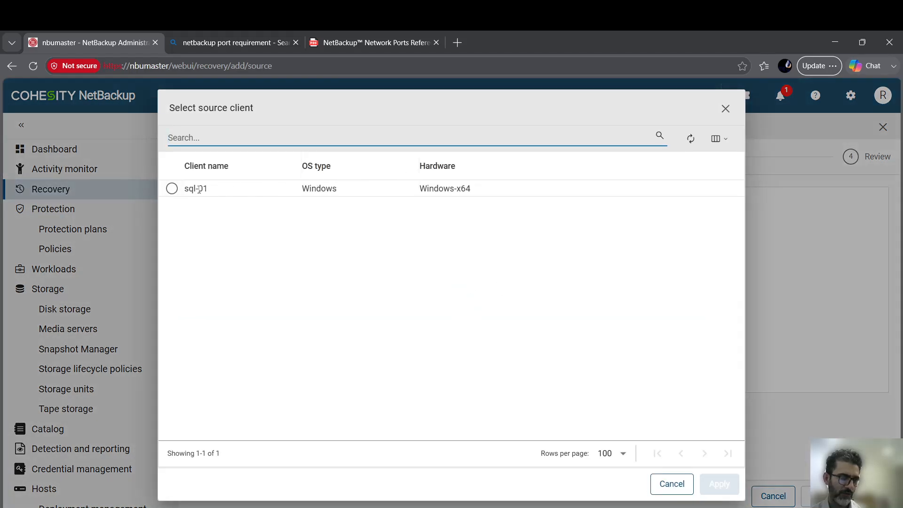
{"action": "left_click", "coordinate": [172, 189]}
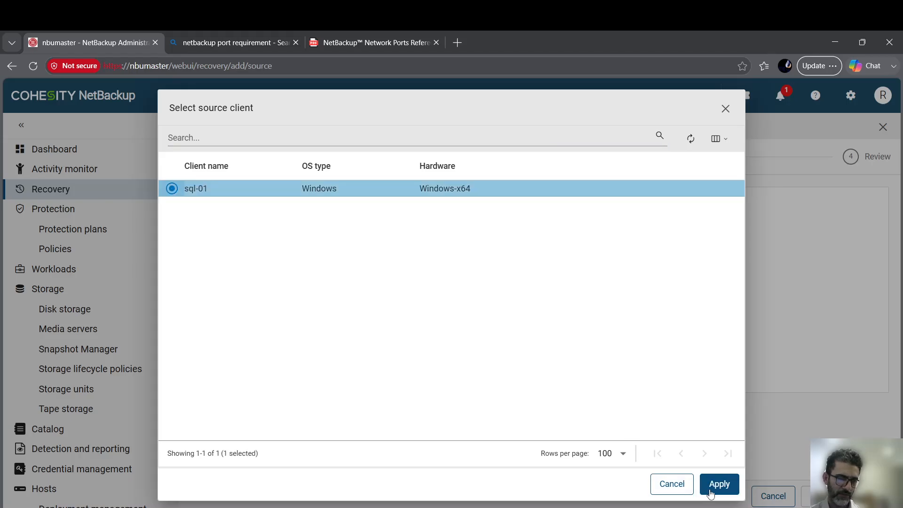
{"action": "left_click", "coordinate": [719, 486]}
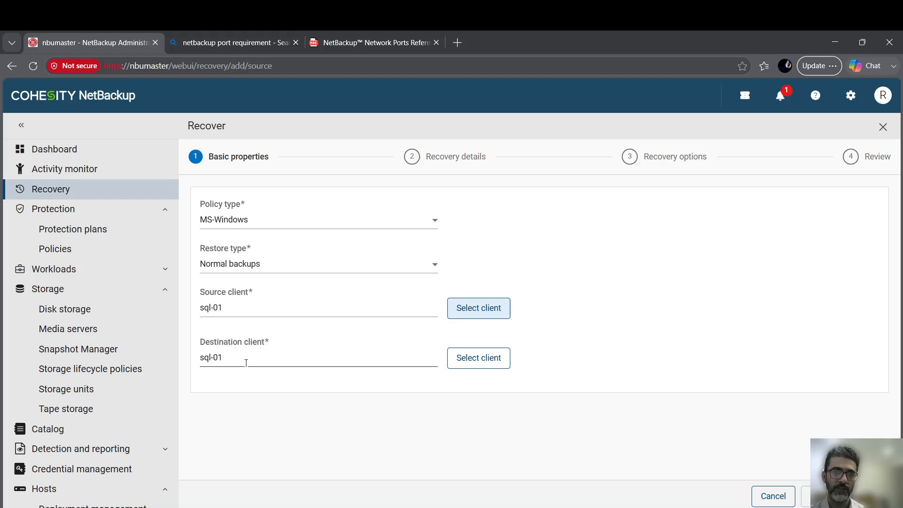
{"action": "left_click", "coordinate": [654, 391]}
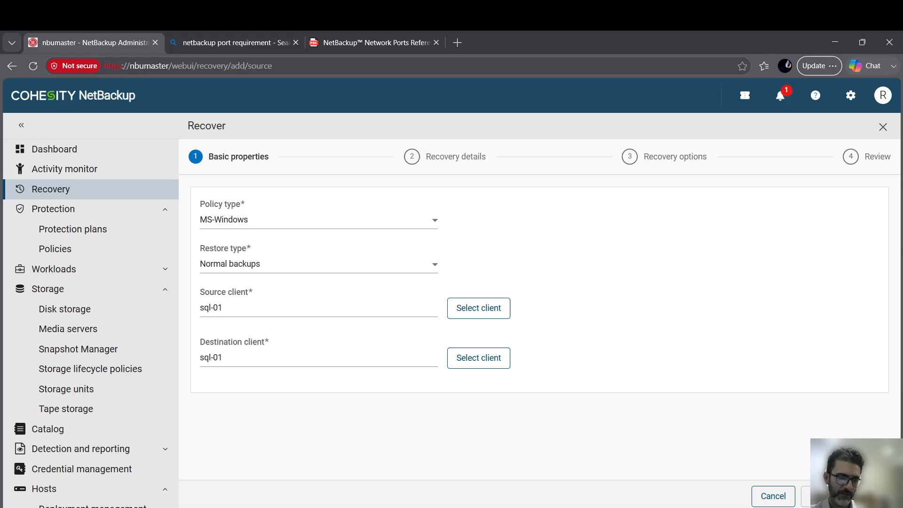
{"action": "left_click", "coordinate": [821, 496]}
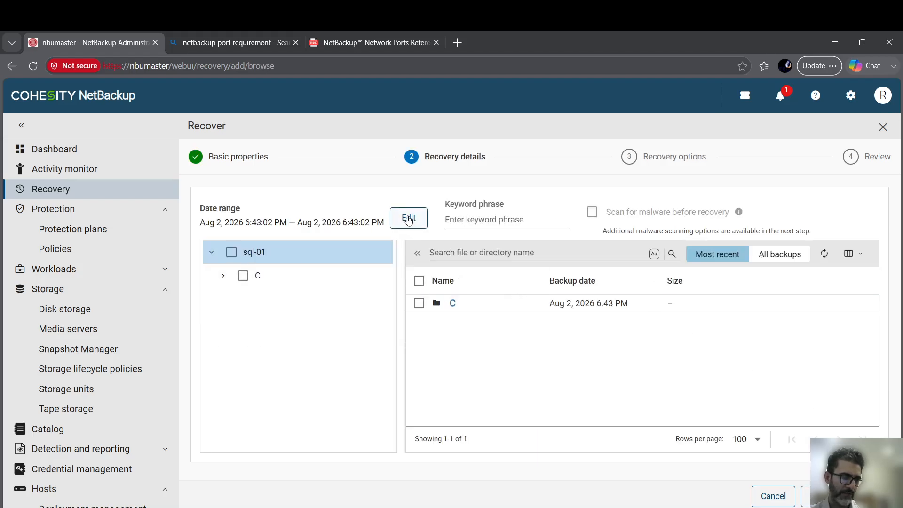
Step: Compare the date picker and backup history options for the recovery date range, and apply the August 2, 2026 6:43:02 PM backup
{"action": "left_click", "coordinate": [408, 219]}
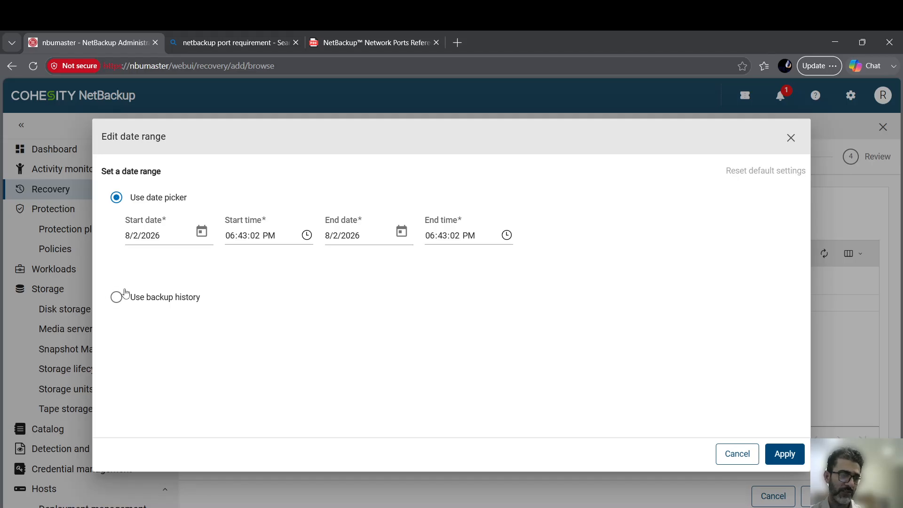
{"action": "left_click", "coordinate": [116, 297]}
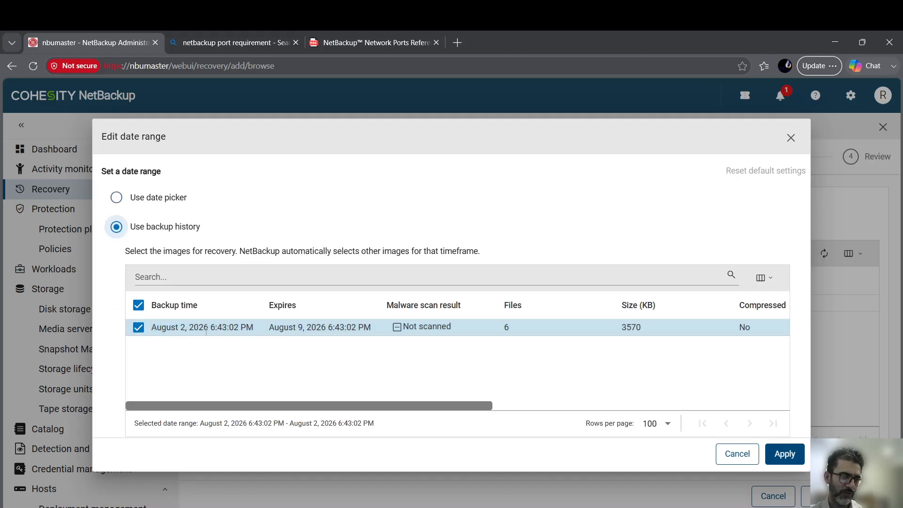
{"action": "left_click", "coordinate": [116, 197]}
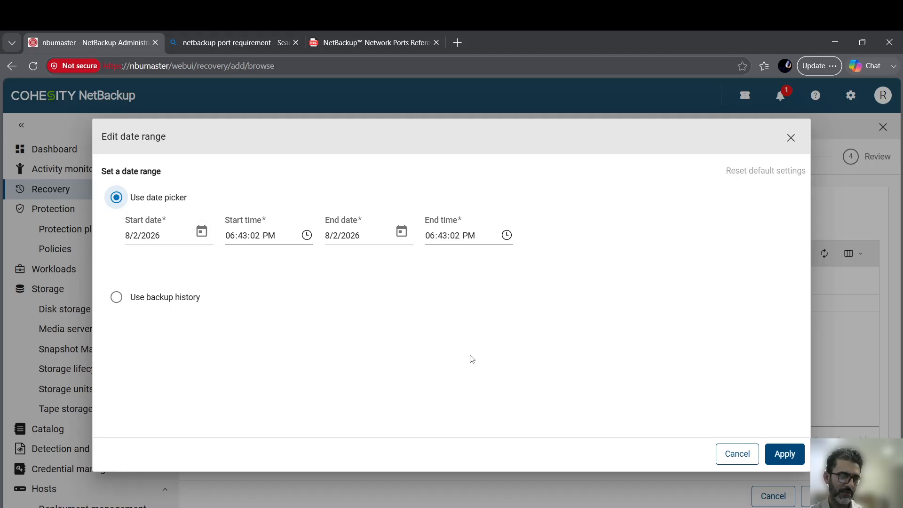
{"action": "left_click", "coordinate": [116, 297]}
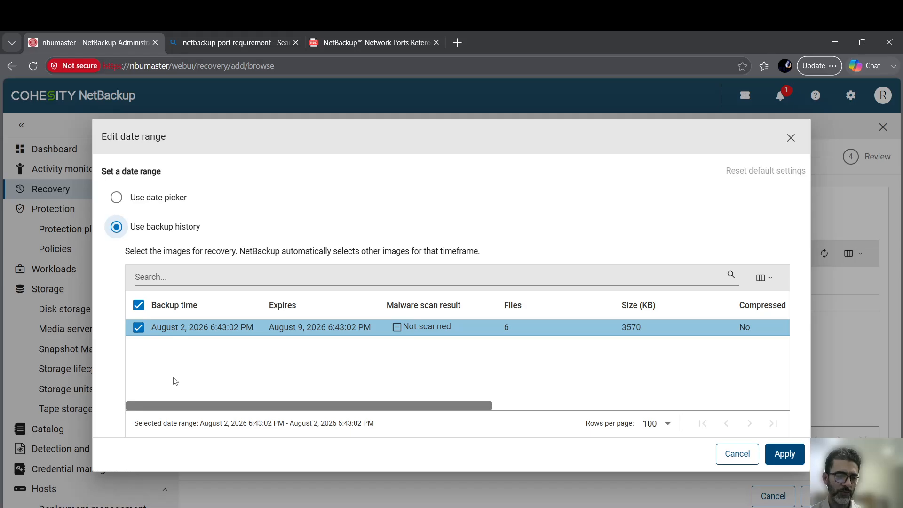
{"action": "left_click", "coordinate": [116, 197]}
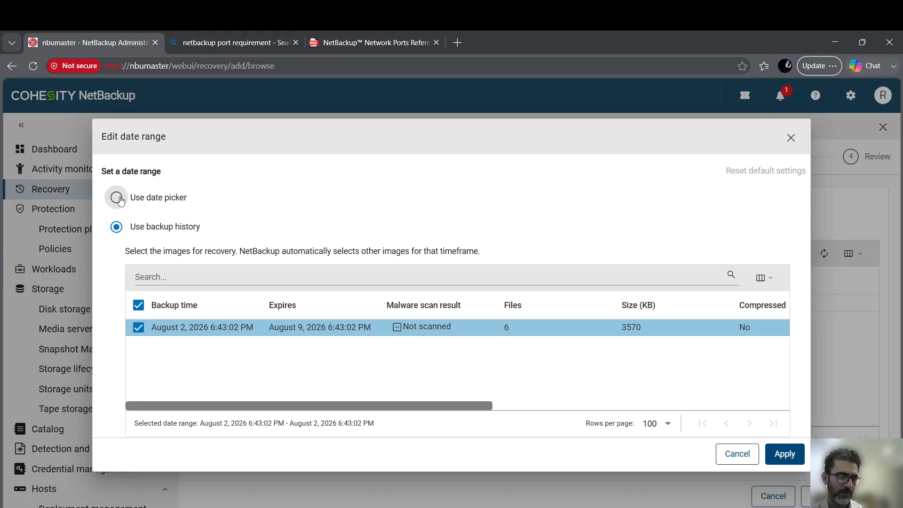
{"action": "left_click", "coordinate": [783, 453]}
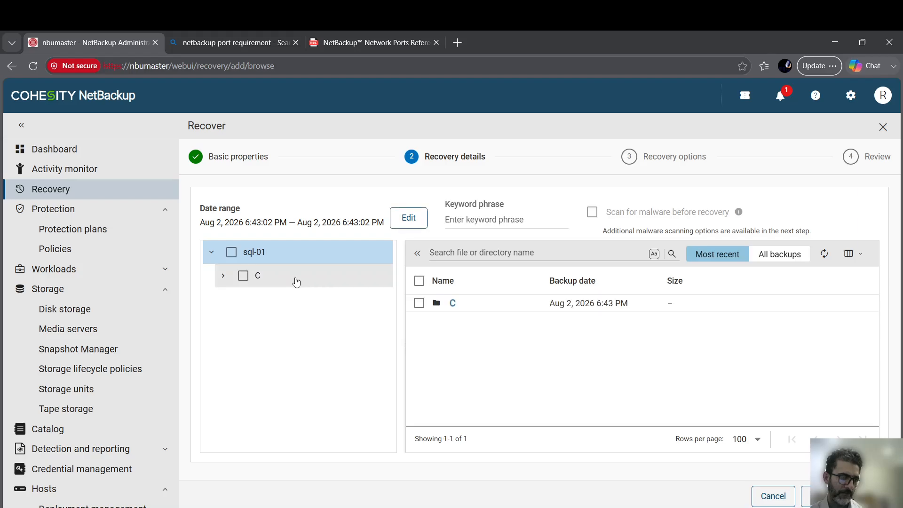
Step: Select the entire Config.Msi folder under C on sql-01 for recovery and continue to the recovery options
{"action": "left_click", "coordinate": [223, 275]}
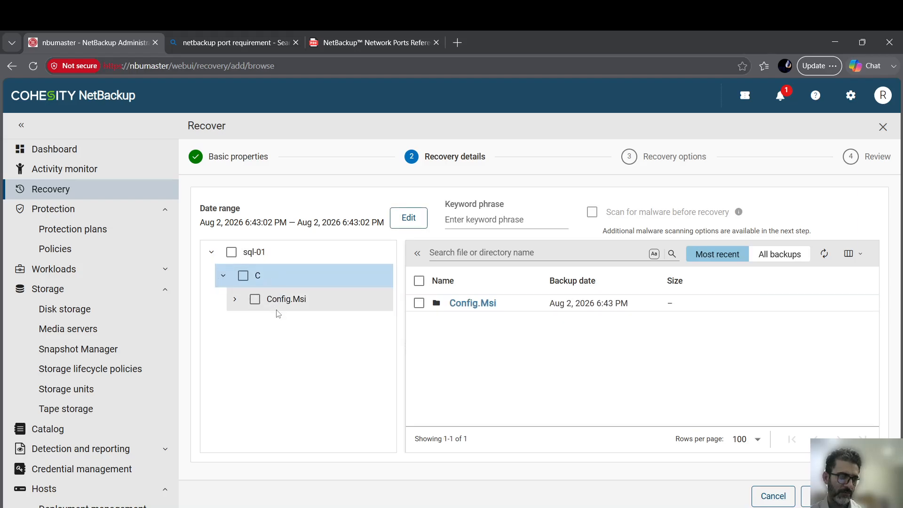
{"action": "left_click", "coordinate": [234, 300]}
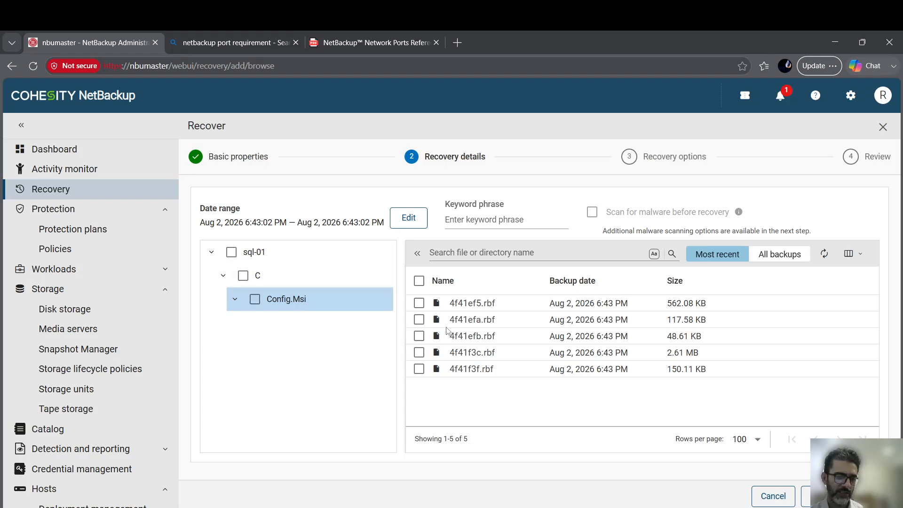
{"action": "left_click", "coordinate": [419, 320]}
{"action": "left_click", "coordinate": [419, 336]}
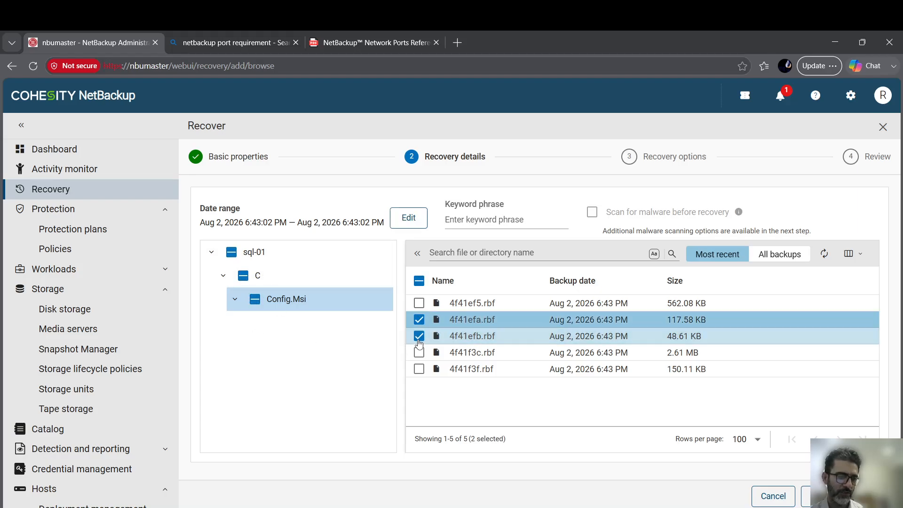
{"action": "left_click", "coordinate": [419, 336]}
{"action": "left_click", "coordinate": [419, 319]}
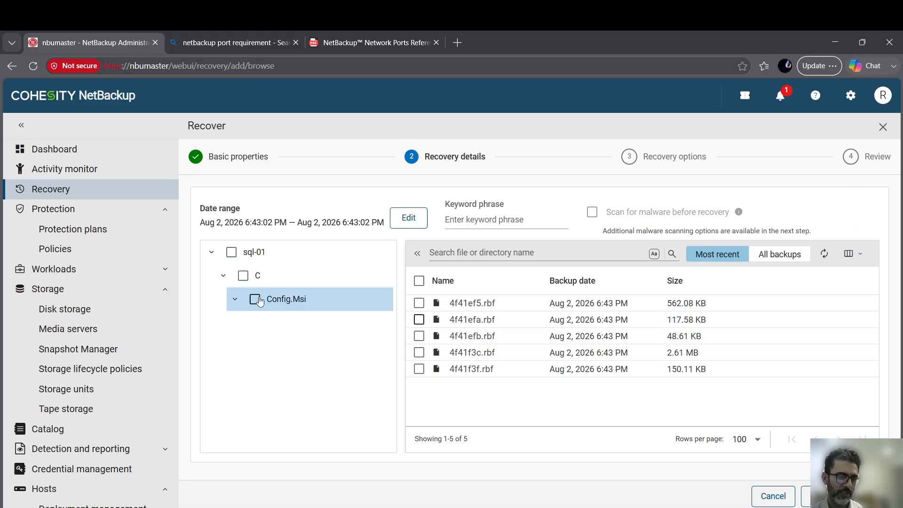
{"action": "left_click", "coordinate": [255, 299]}
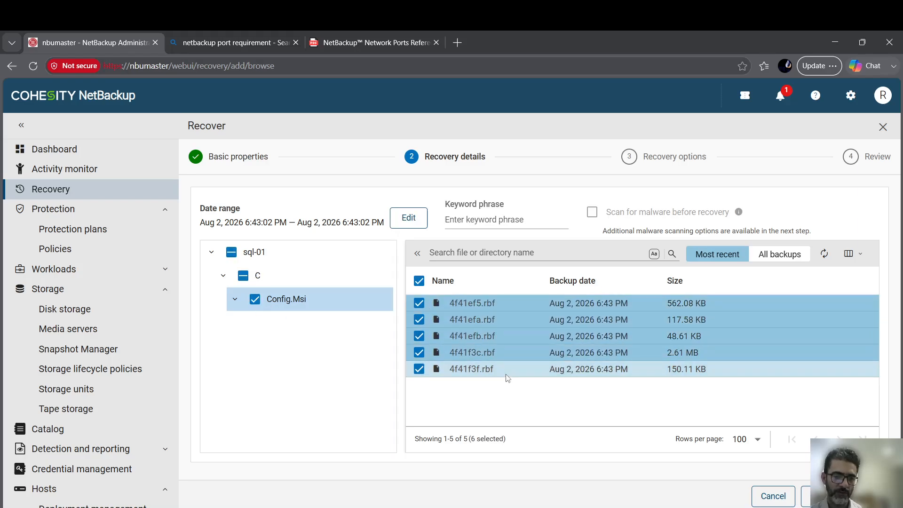
{"action": "left_click", "coordinate": [823, 496]}
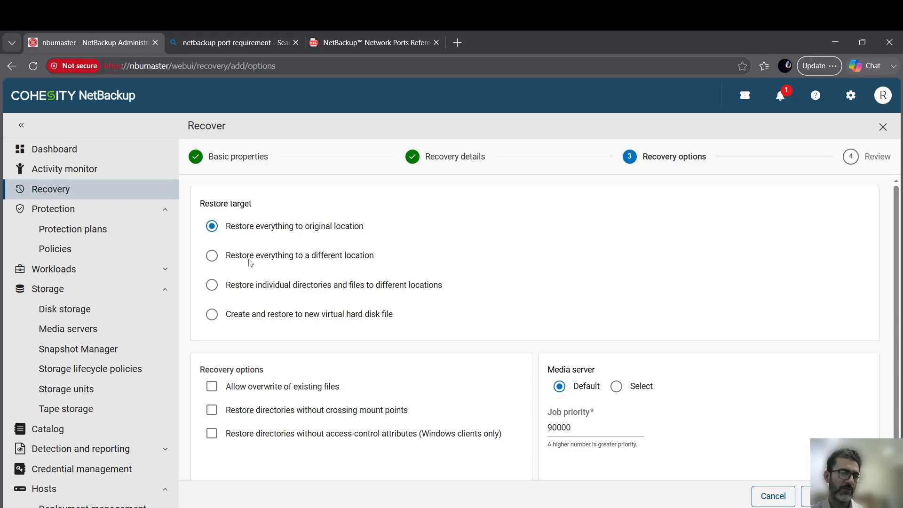
Step: Compare the restore targets for a different location and for individual directories and files, including the editable file paths
{"action": "left_click", "coordinate": [211, 255]}
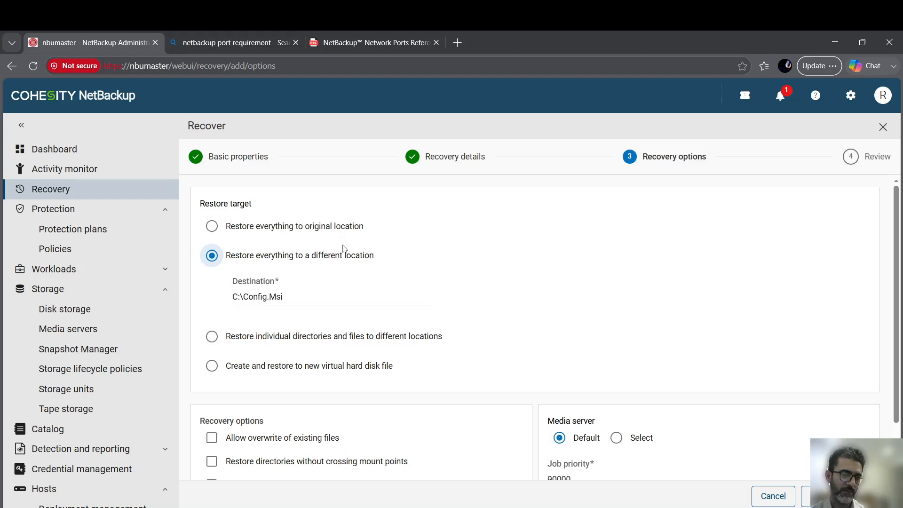
{"action": "left_click", "coordinate": [212, 227]}
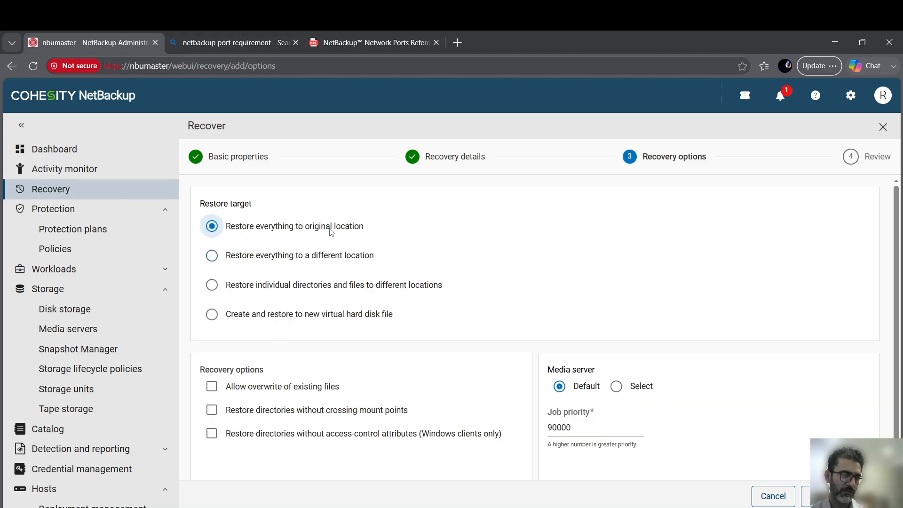
{"action": "scroll", "coordinate": [343, 280], "scroll_direction": "down", "scroll_amount": 1}
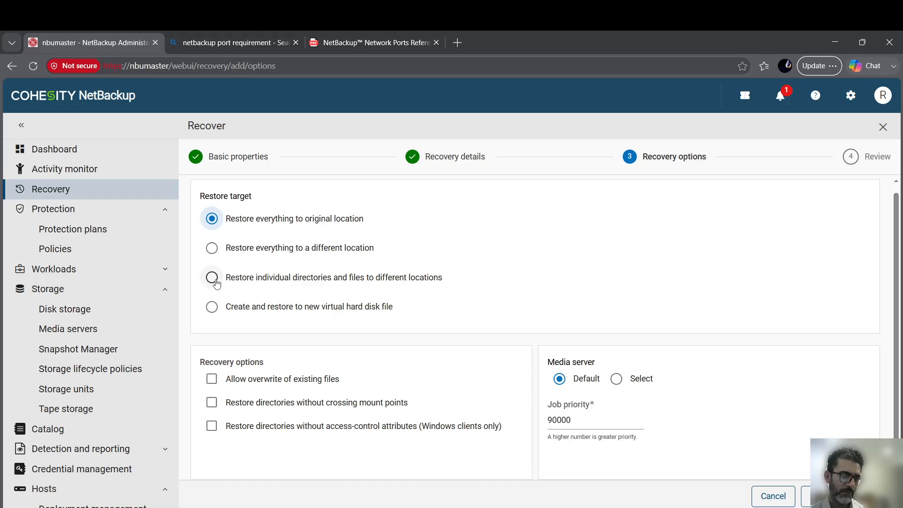
{"action": "left_click", "coordinate": [212, 278]}
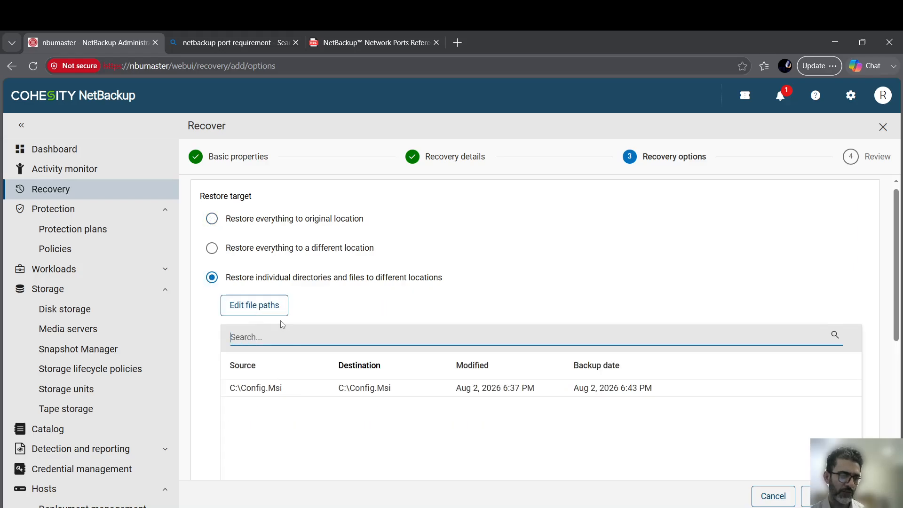
{"action": "left_click", "coordinate": [277, 305]}
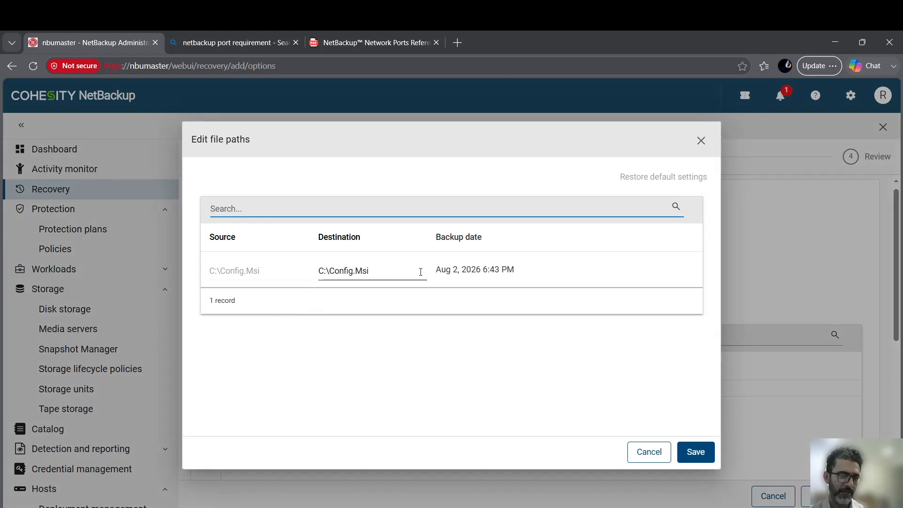
{"action": "left_click", "coordinate": [649, 455]}
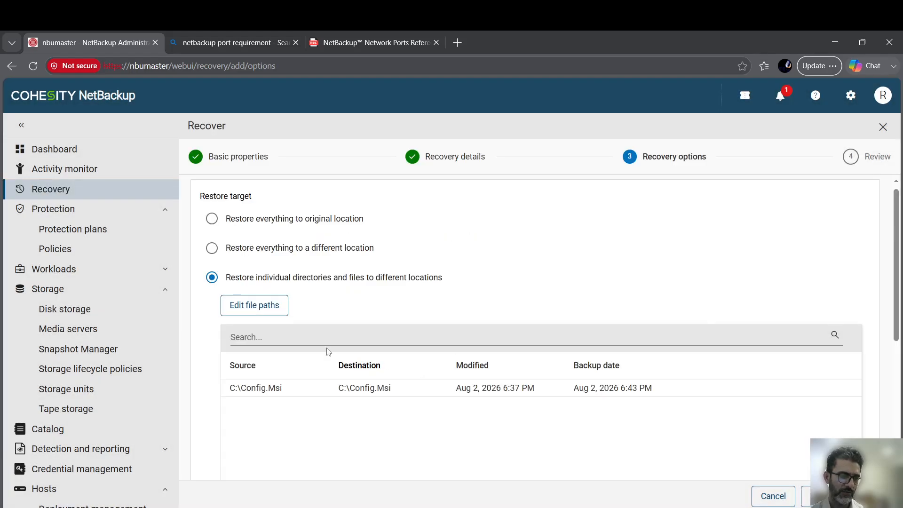
Step: Set the restore to the original location, allow overwriting existing files, and continue to the review
{"action": "left_click", "coordinate": [212, 219]}
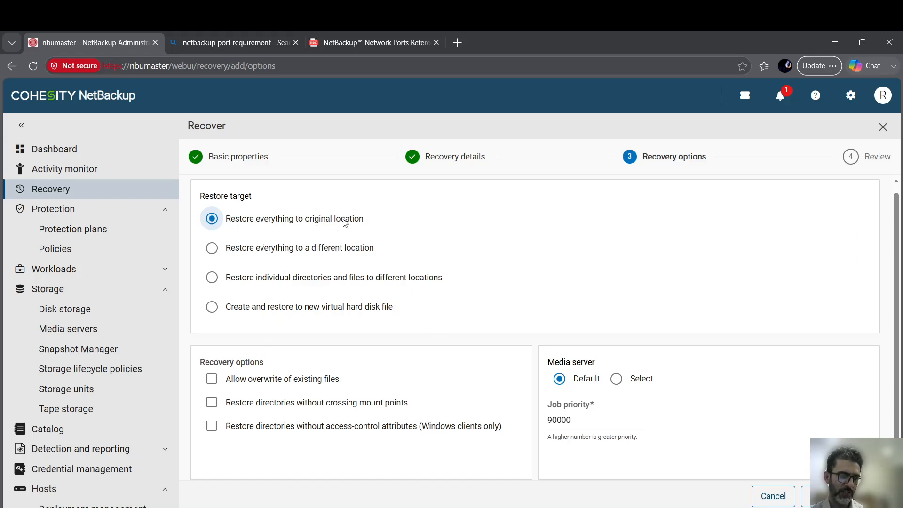
{"action": "left_click", "coordinate": [212, 379]}
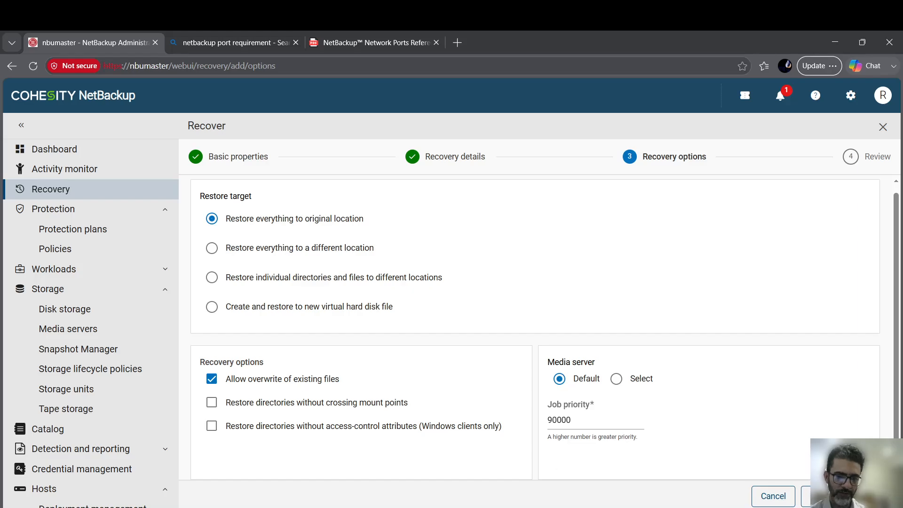
{"action": "left_click", "coordinate": [873, 496]}
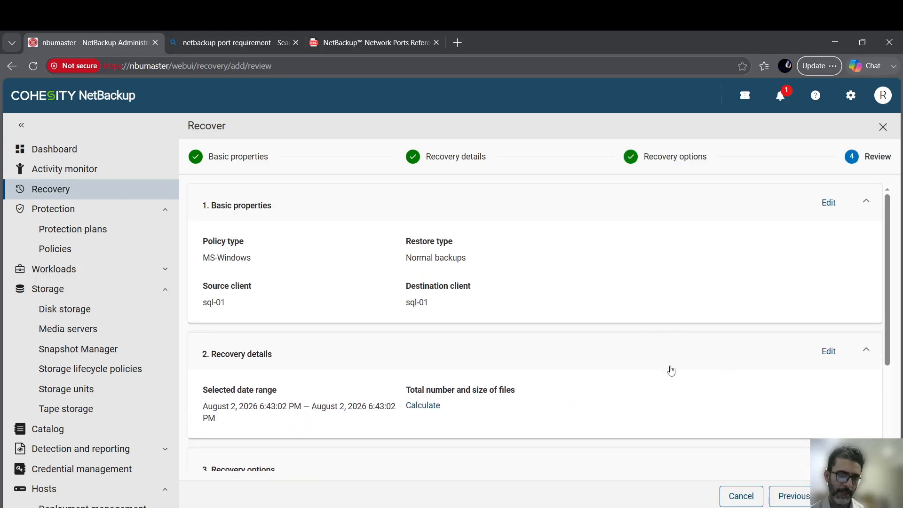
Step: Review the basic properties, recovery details and recovery options in the summary, and start the recovery
{"action": "scroll", "coordinate": [674, 379], "scroll_direction": "down", "scroll_amount": 3}
{"action": "scroll", "coordinate": [676, 381], "scroll_direction": "up", "scroll_amount": 3}
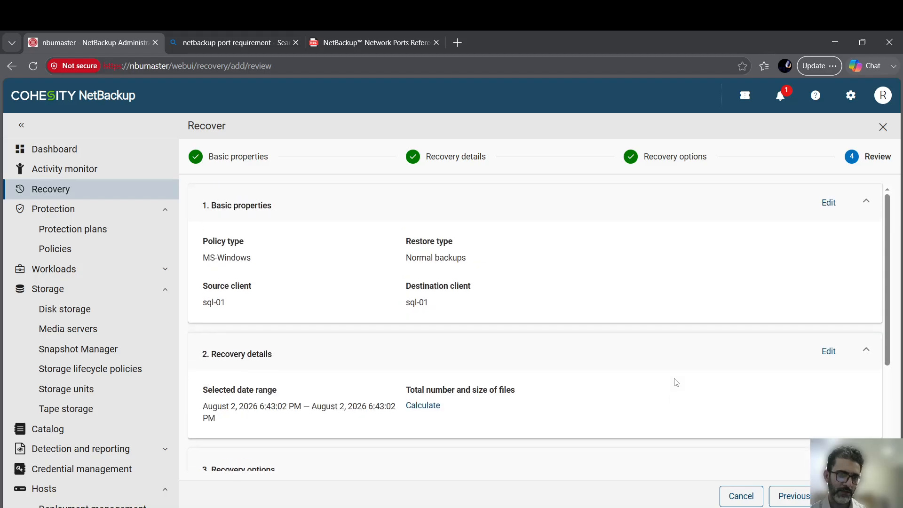
{"action": "scroll", "coordinate": [487, 332], "scroll_direction": "down", "scroll_amount": 3}
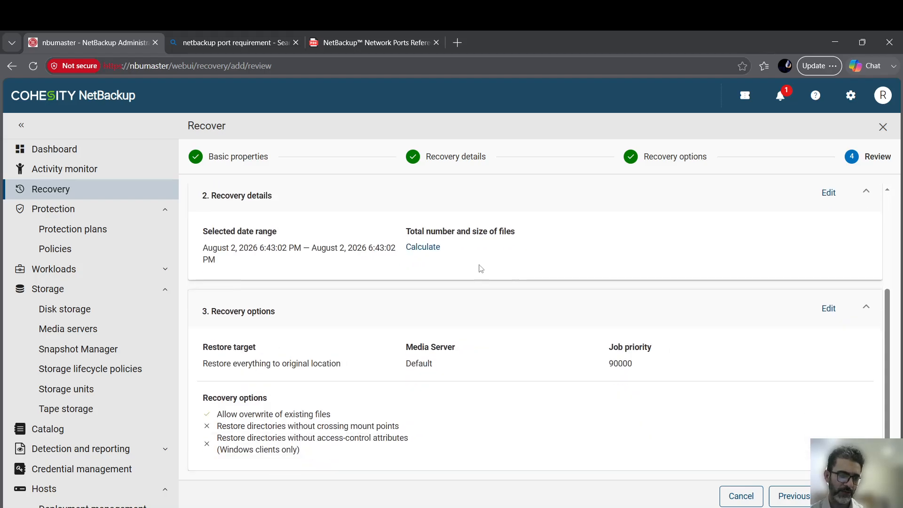
{"action": "scroll", "coordinate": [524, 414], "scroll_direction": "up", "scroll_amount": 3}
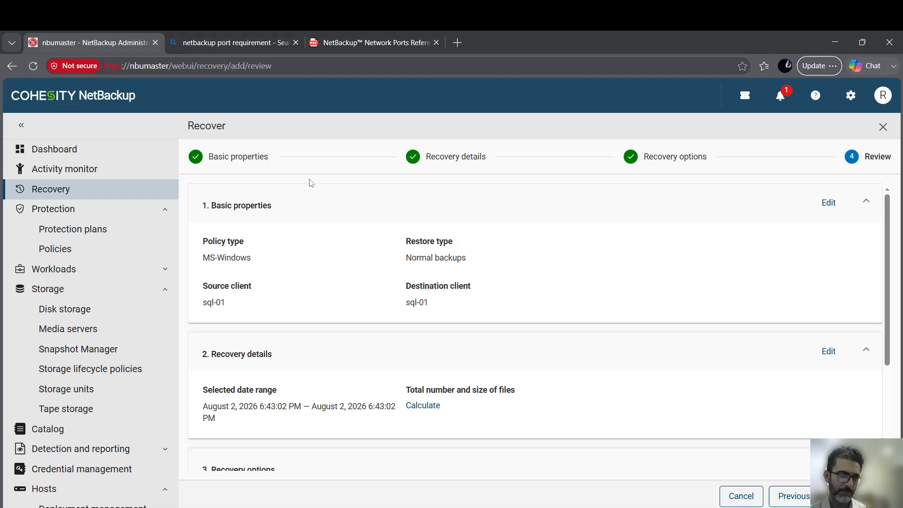
{"action": "scroll", "coordinate": [734, 380], "scroll_direction": "down", "scroll_amount": 1}
{"action": "scroll", "coordinate": [734, 380], "scroll_direction": "down", "scroll_amount": 3}
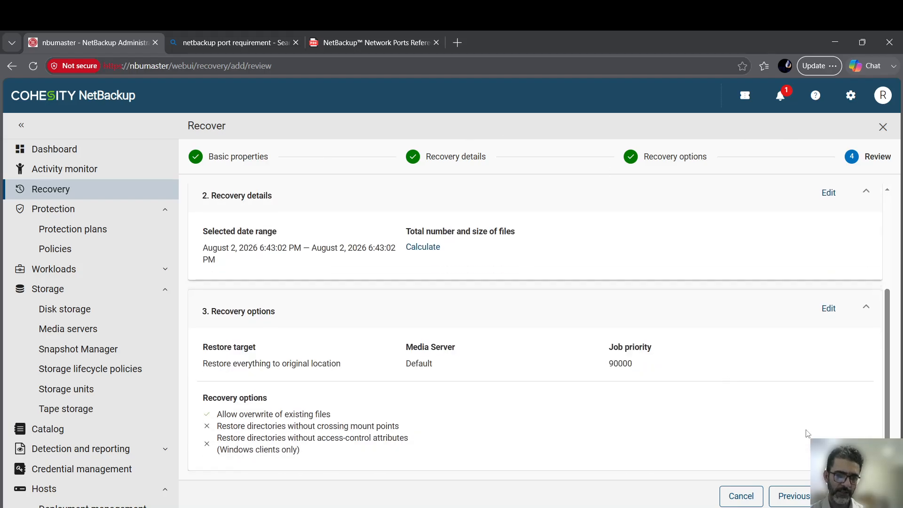
{"action": "left_click", "coordinate": [856, 496]}
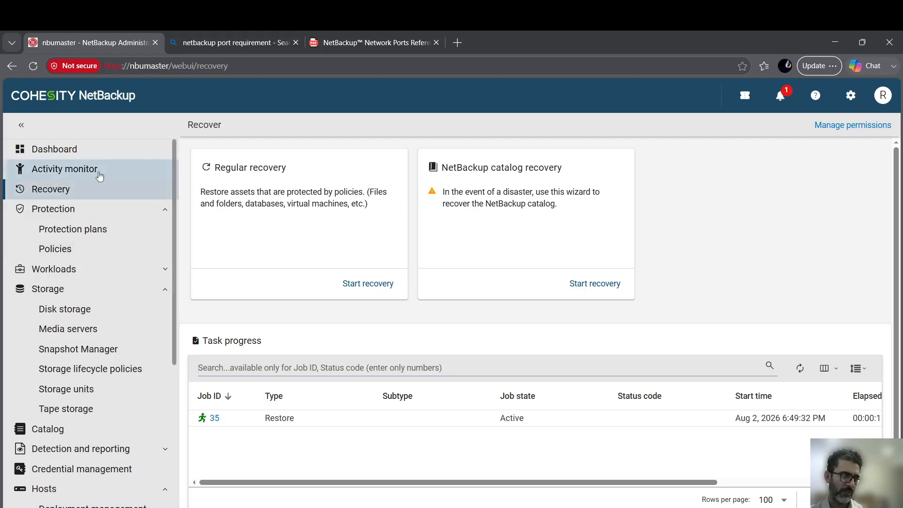
Step: Check the restore job in the activity monitor and recovery task progress, and switch to sql-01's Config.Msi folder
{"action": "left_click", "coordinate": [100, 168]}
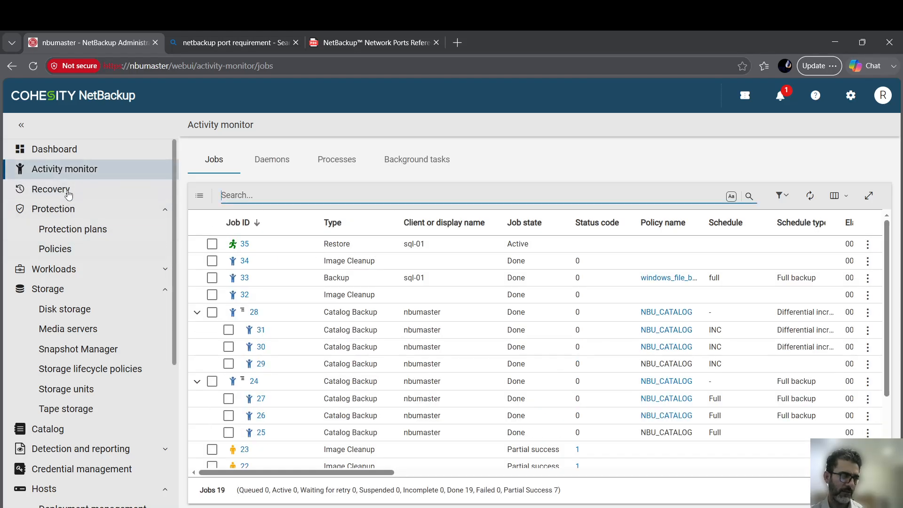
{"action": "left_click", "coordinate": [45, 189]}
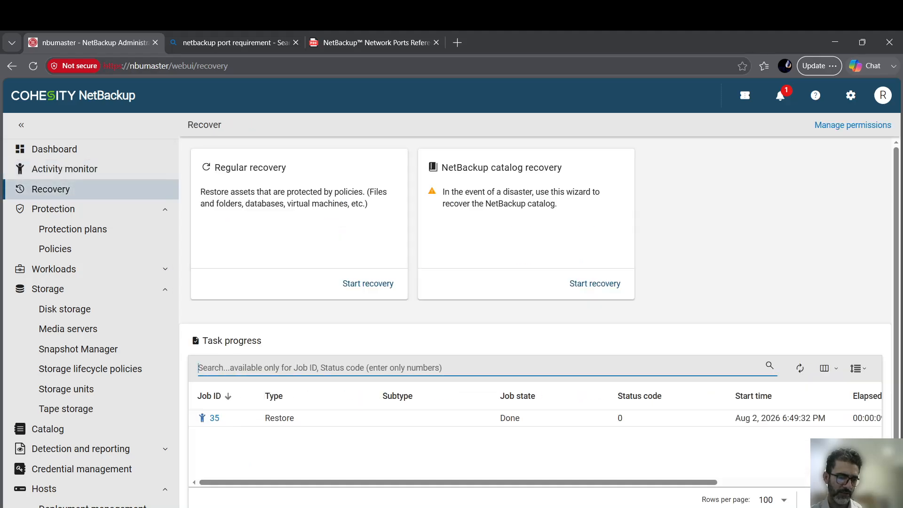
{"action": "left_click", "coordinate": [455, 472]}
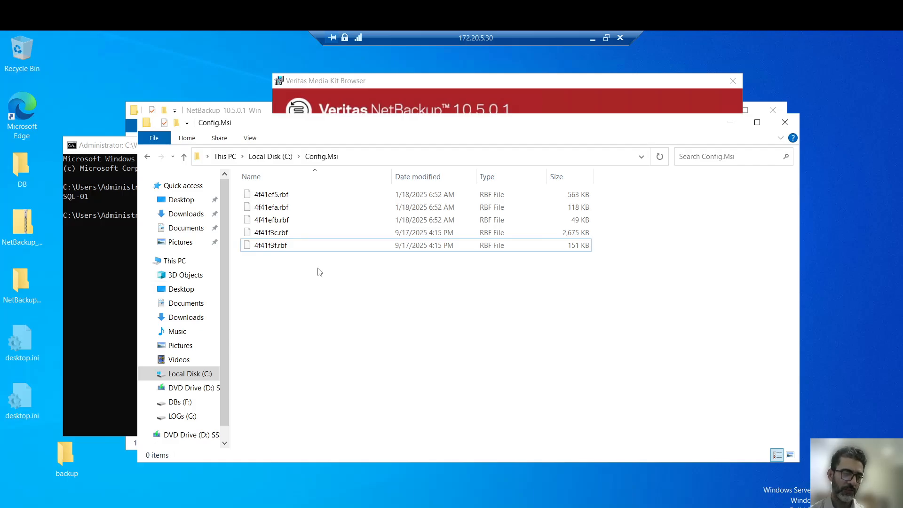
Step: Launch Backup, Archive, and Restore on sql-01 as administrator
{"action": "key", "text": "super"}
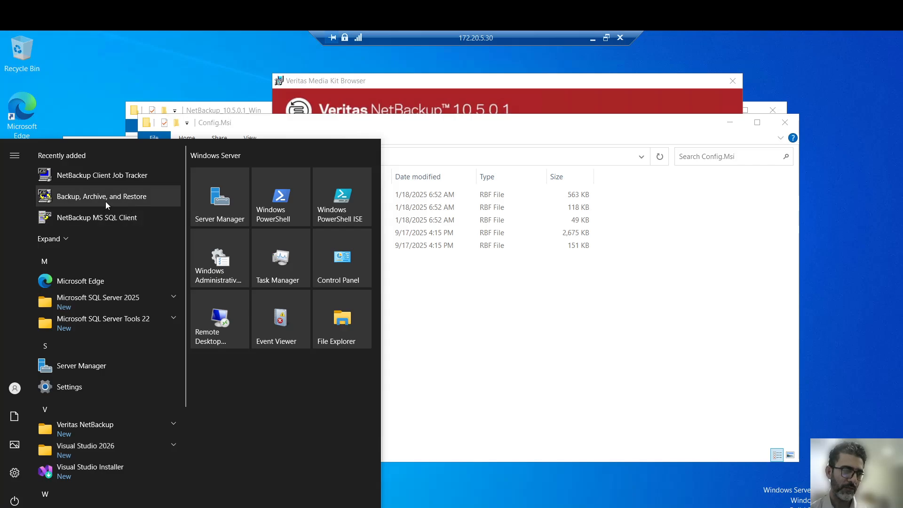
{"action": "right_click", "coordinate": [120, 199]}
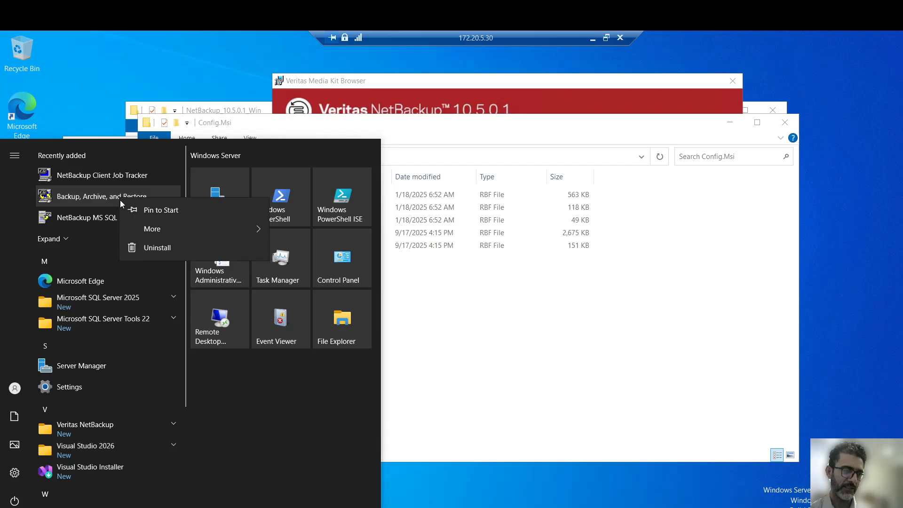
{"action": "mouse_move", "coordinate": [179, 225]}
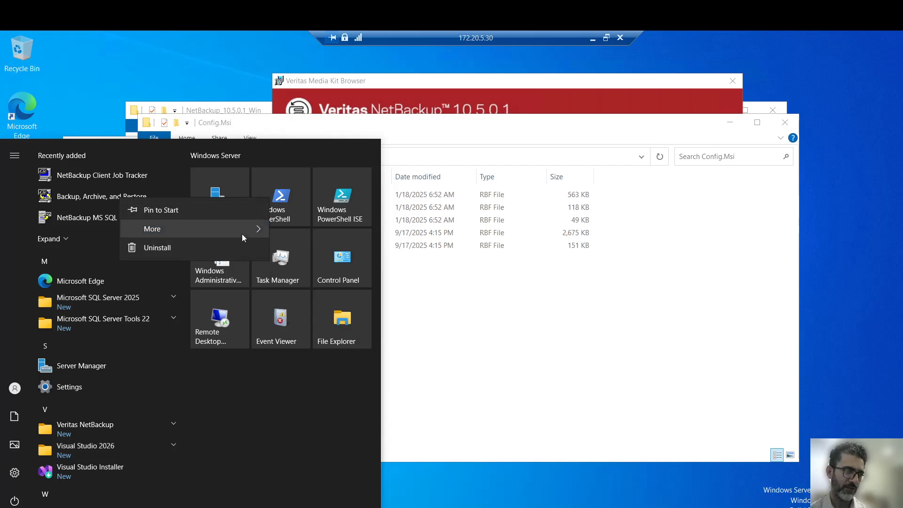
{"action": "mouse_move", "coordinate": [252, 233]}
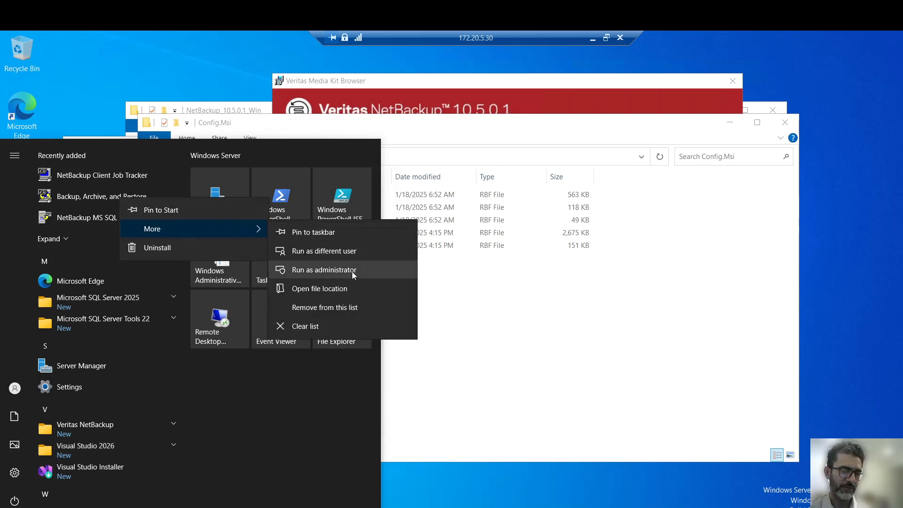
{"action": "left_click", "coordinate": [359, 272]}
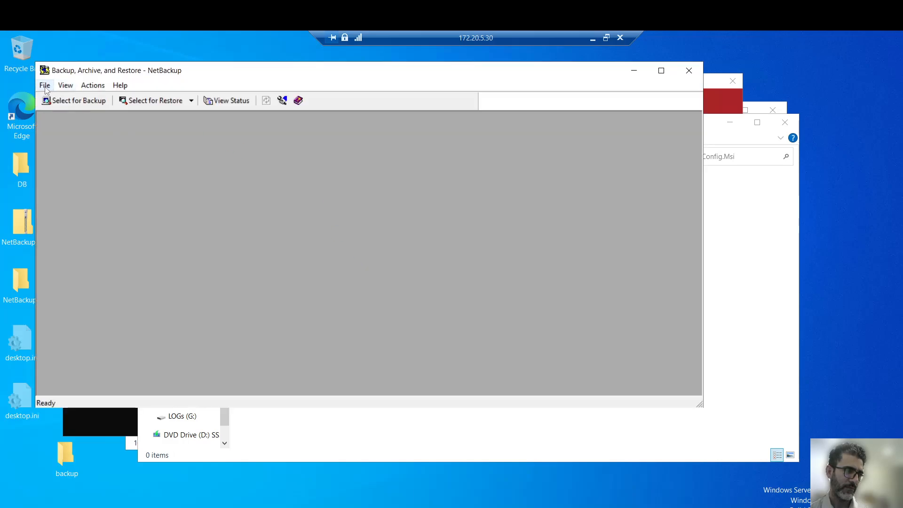
Step: Start selecting files and folders to restore from a normal backup, and dismiss the NetBackup message
{"action": "left_click", "coordinate": [44, 86]}
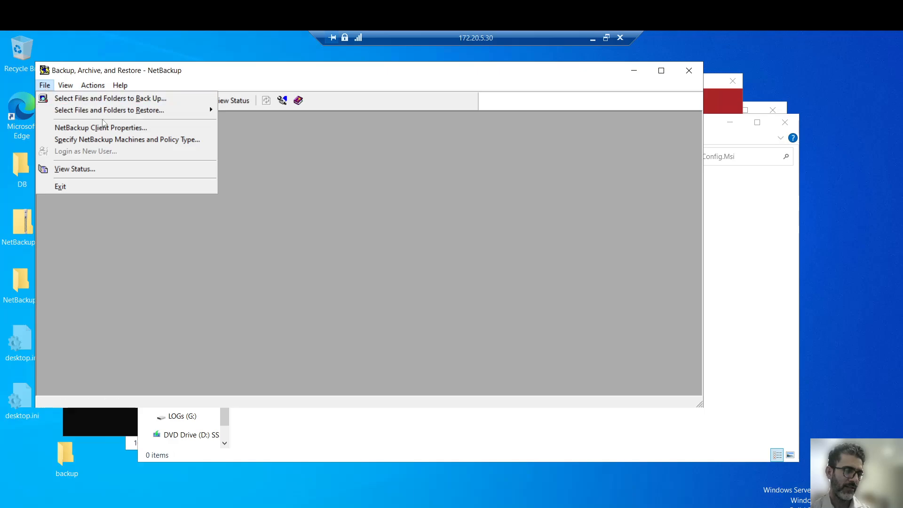
{"action": "mouse_move", "coordinate": [159, 111]}
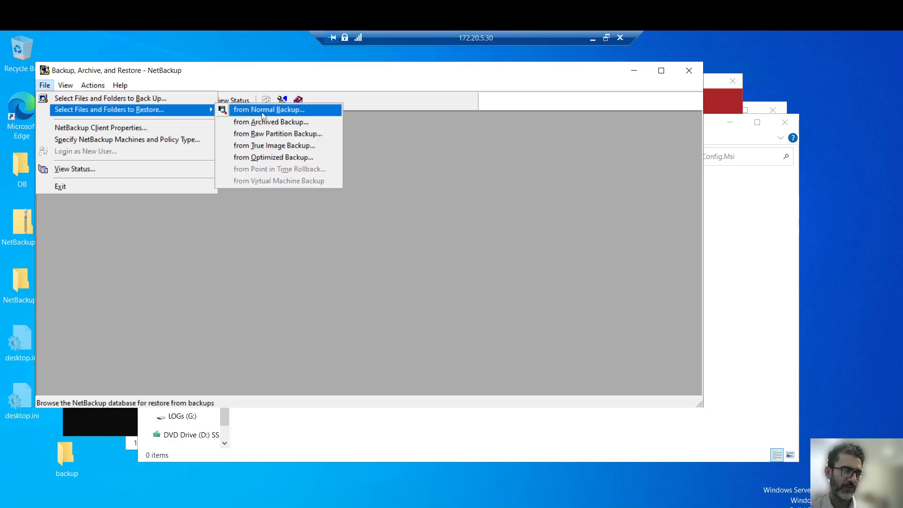
{"action": "left_click", "coordinate": [297, 113]}
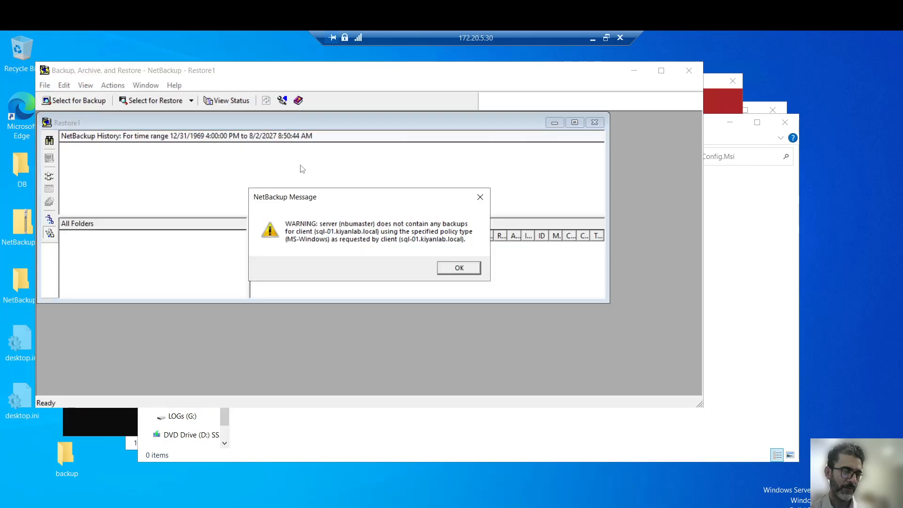
{"action": "left_click", "coordinate": [456, 272]}
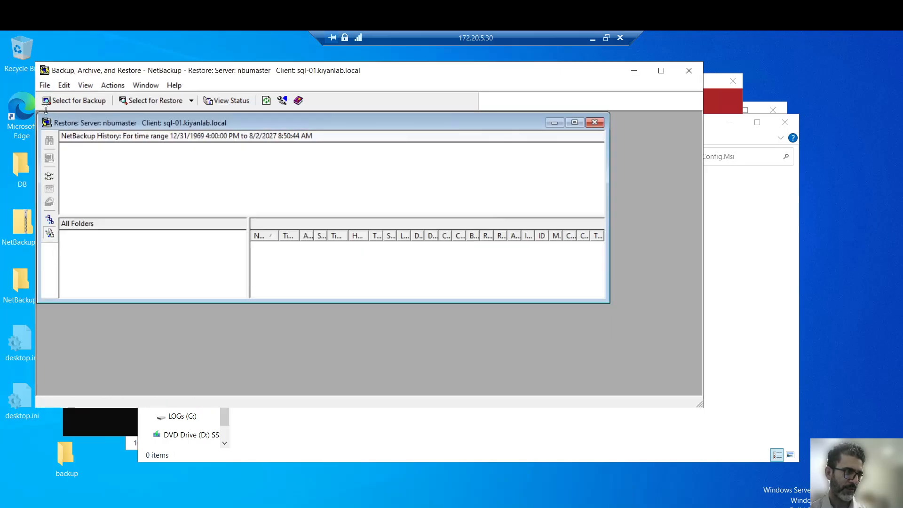
Step: Check the NetBackup client properties and close them
{"action": "left_click", "coordinate": [45, 85]}
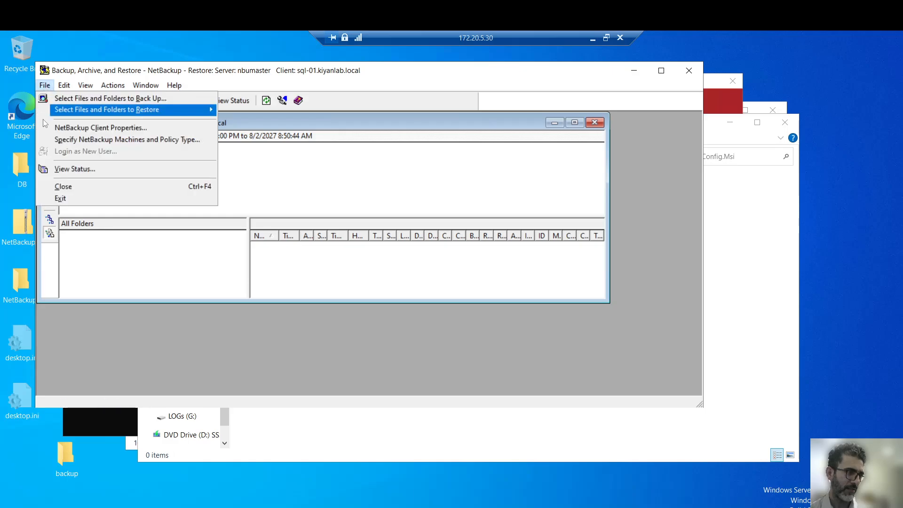
{"action": "left_click", "coordinate": [147, 131]}
{"action": "left_click", "coordinate": [381, 347]}
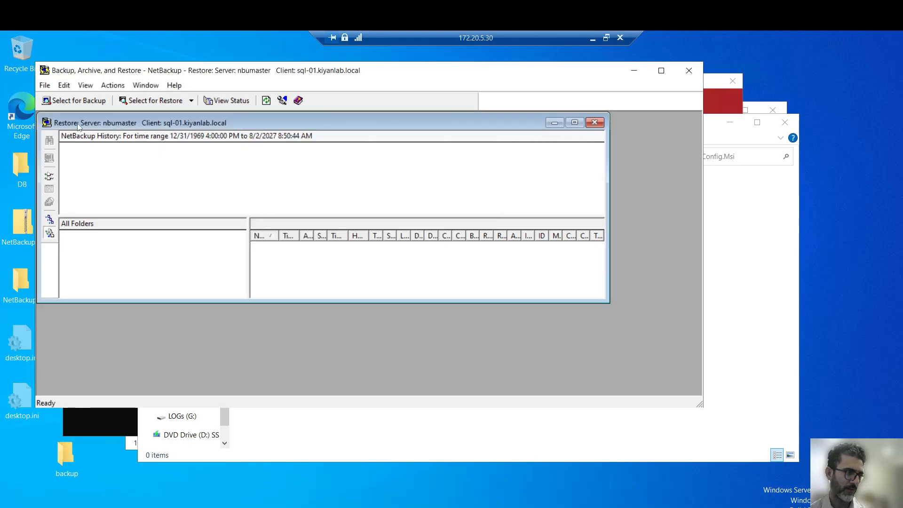
Step: Review the NetBackup machines and policy type settings for the restore and accept them
{"action": "left_click", "coordinate": [45, 85]}
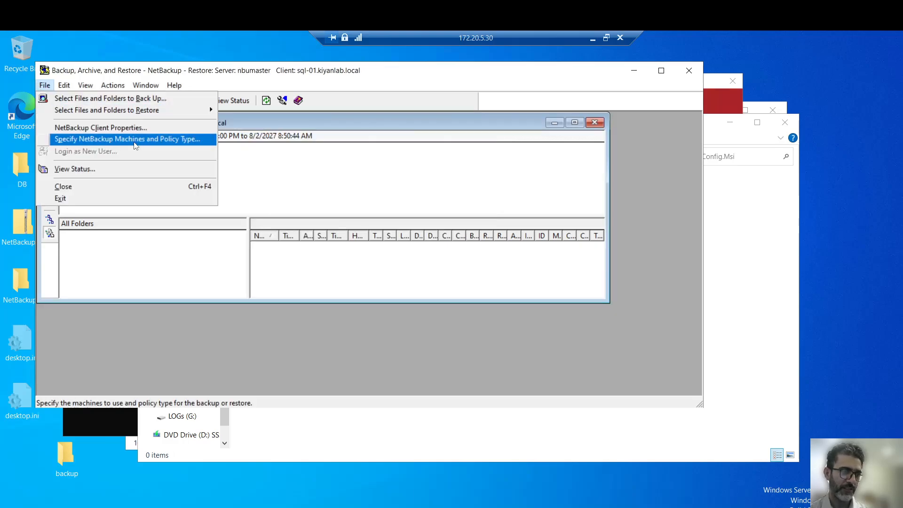
{"action": "left_click", "coordinate": [148, 142]}
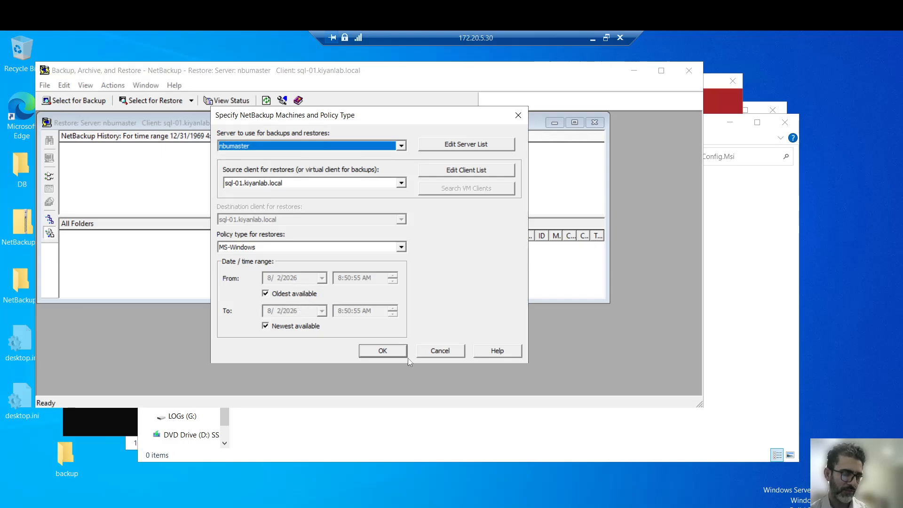
{"action": "left_click", "coordinate": [394, 352]}
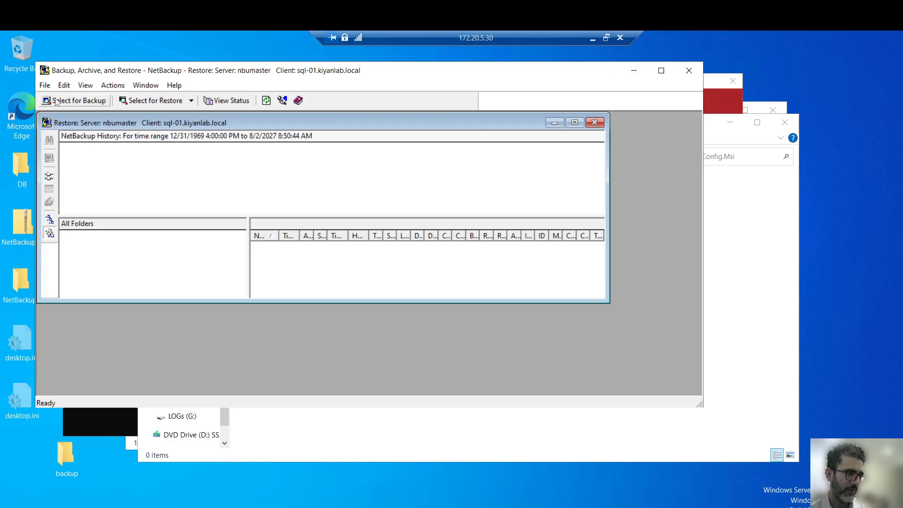
Step: Add sql-01 to the client list in the NetBackup machines and policy type settings
{"action": "left_click", "coordinate": [49, 87]}
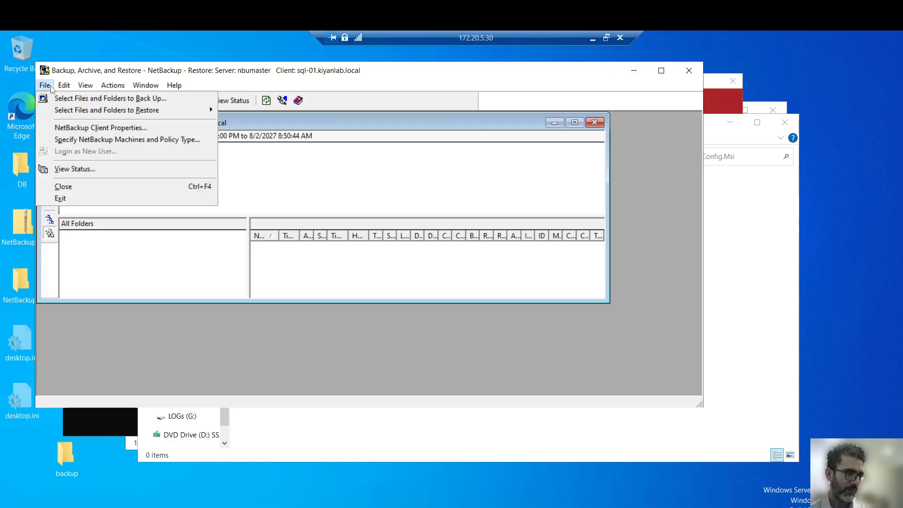
{"action": "left_click", "coordinate": [144, 139]}
{"action": "left_click", "coordinate": [293, 188]}
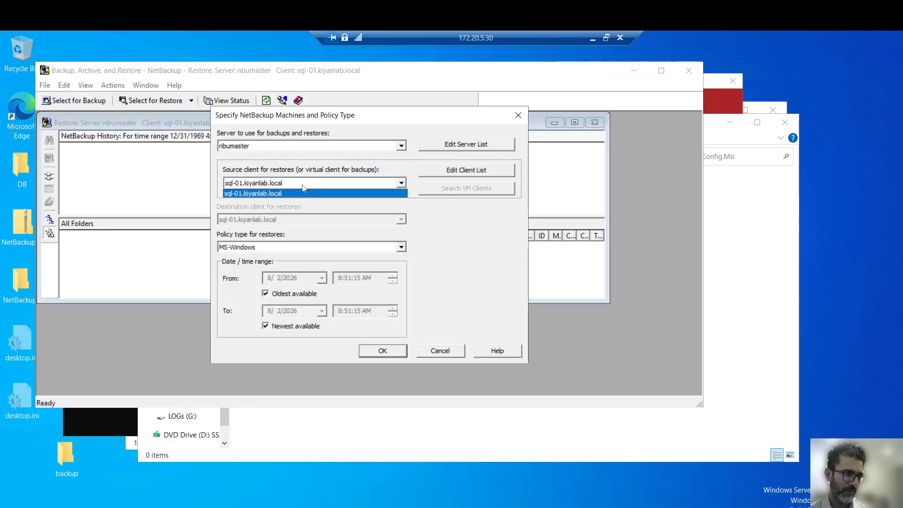
{"action": "left_click", "coordinate": [307, 187]}
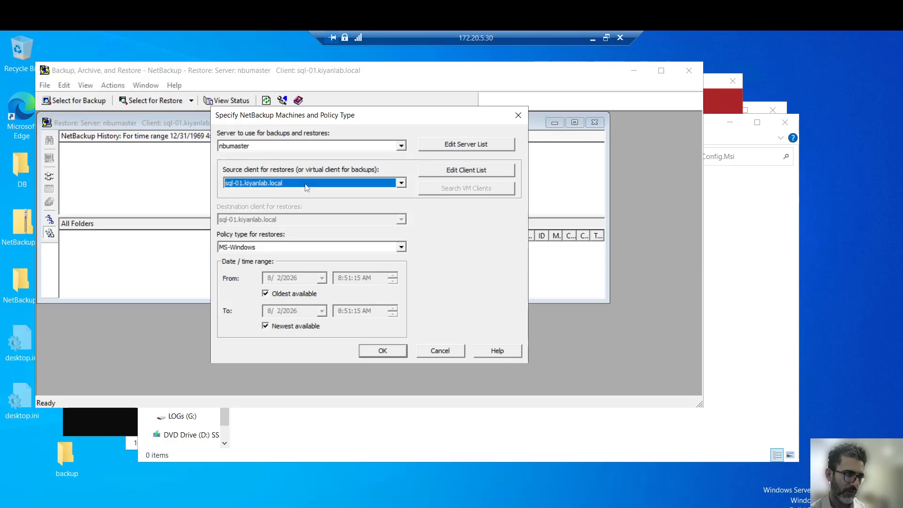
{"action": "left_click", "coordinate": [487, 169]}
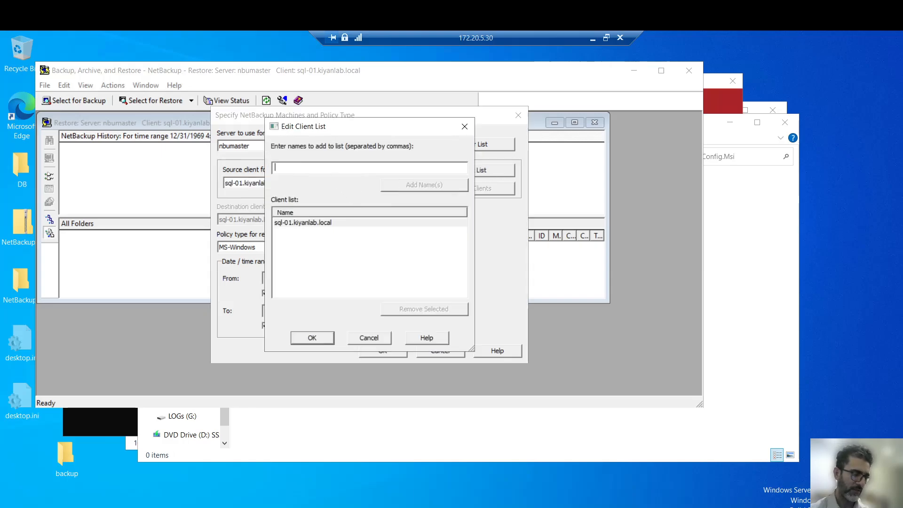
{"action": "type", "text": "sql-01"}
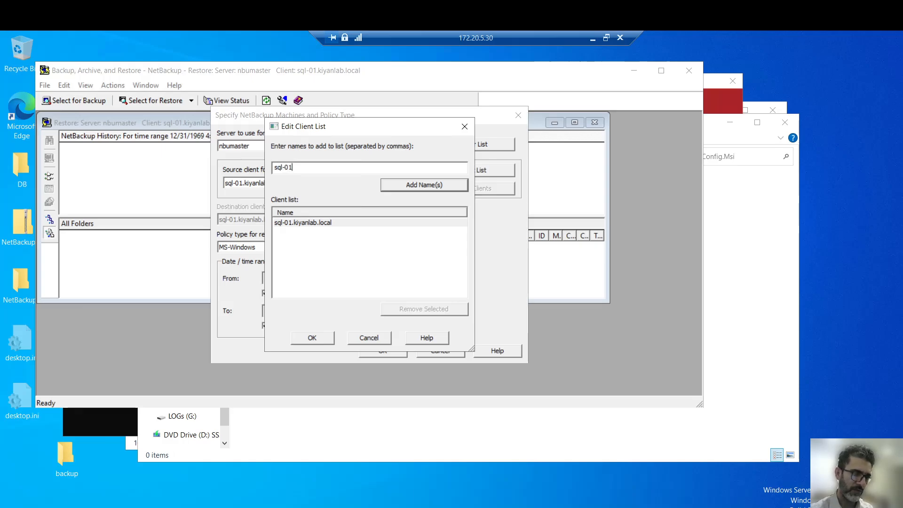
{"action": "left_click", "coordinate": [422, 185]}
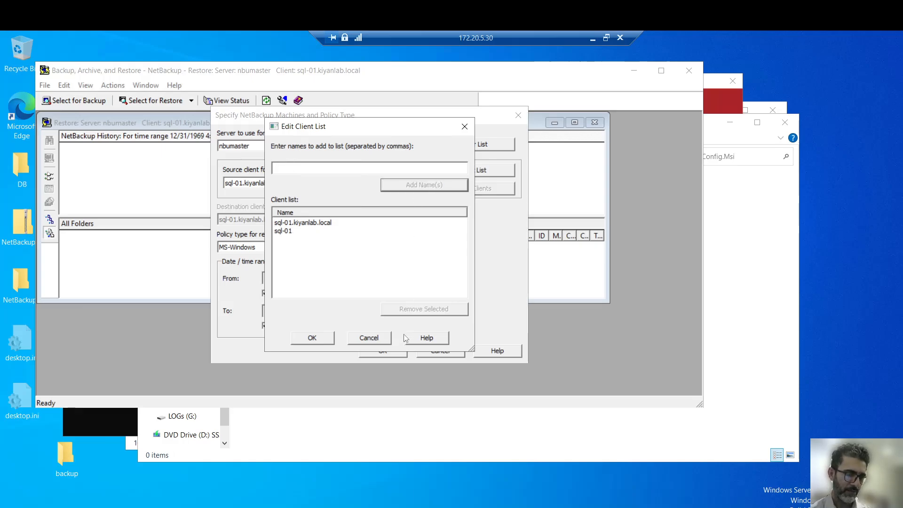
{"action": "left_click", "coordinate": [324, 339]}
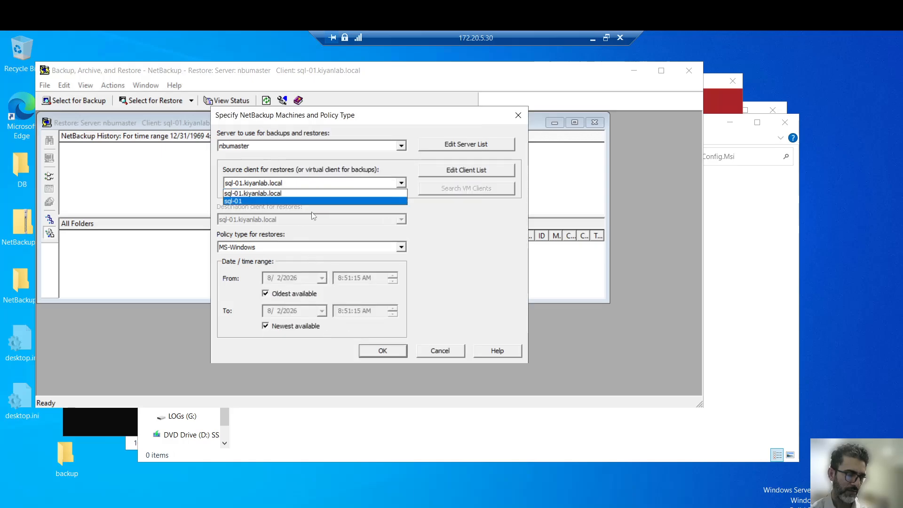
Step: Limit the restore date range to start from 7/31/2026 instead of the oldest available, apply it, and dismiss the NetBackup message
{"action": "left_click", "coordinate": [329, 183]}
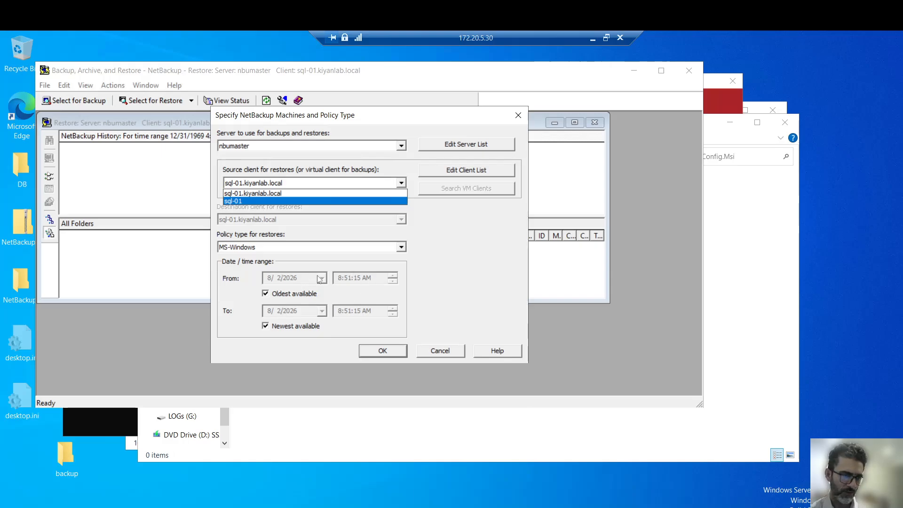
{"action": "left_click", "coordinate": [266, 297]}
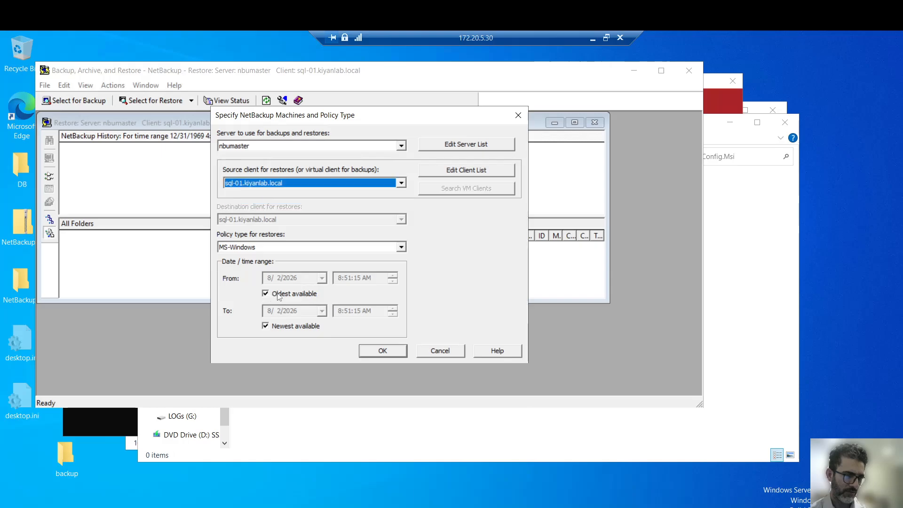
{"action": "left_click", "coordinate": [266, 294]}
{"action": "left_click", "coordinate": [321, 278]}
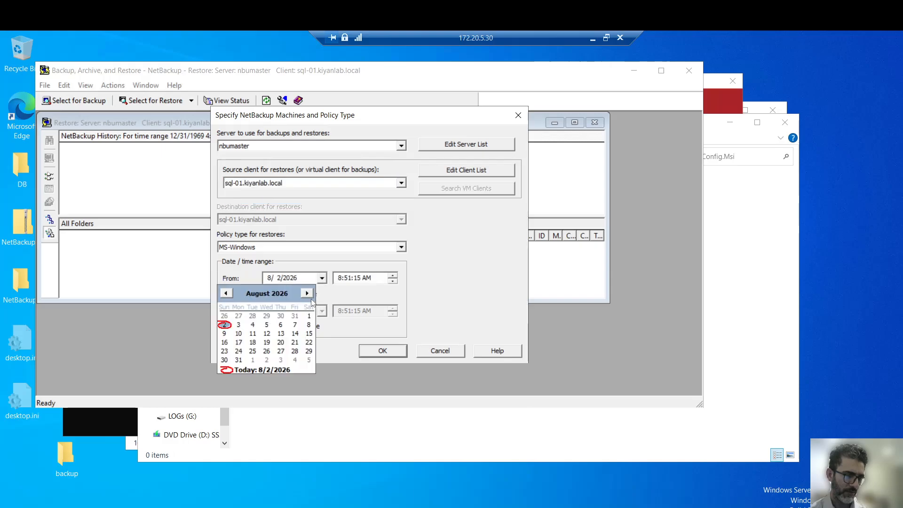
{"action": "left_click", "coordinate": [226, 293]}
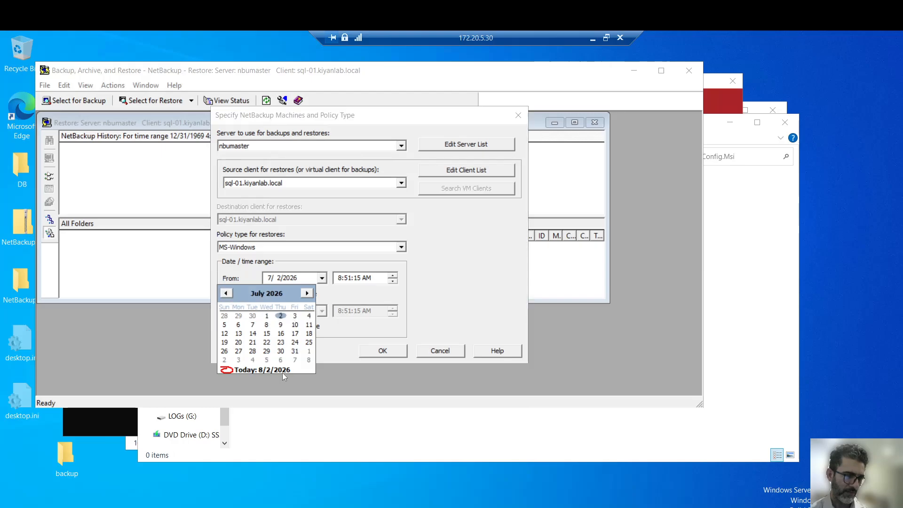
{"action": "left_click", "coordinate": [294, 351]}
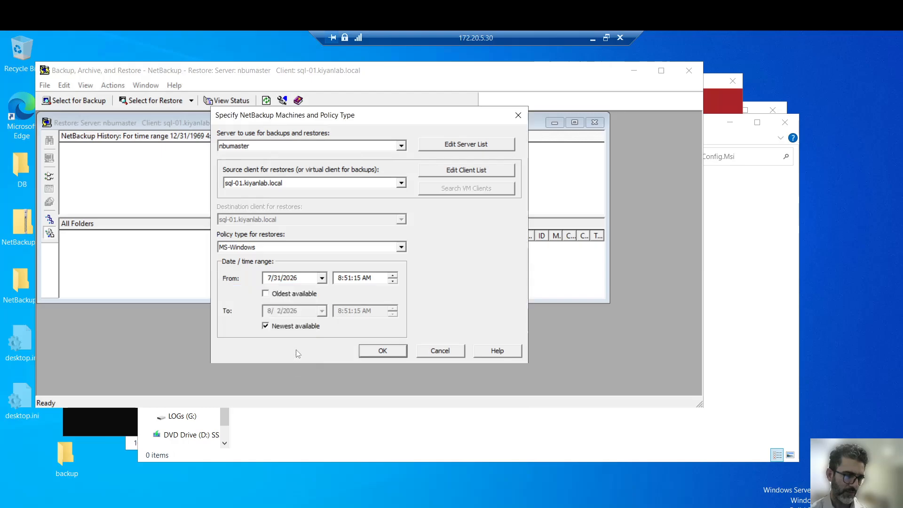
{"action": "left_click", "coordinate": [387, 353]}
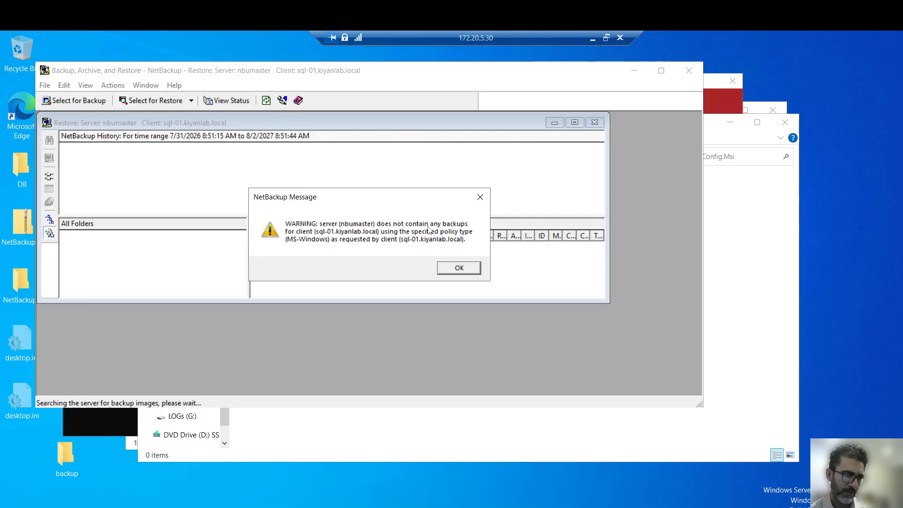
{"action": "left_click", "coordinate": [456, 269]}
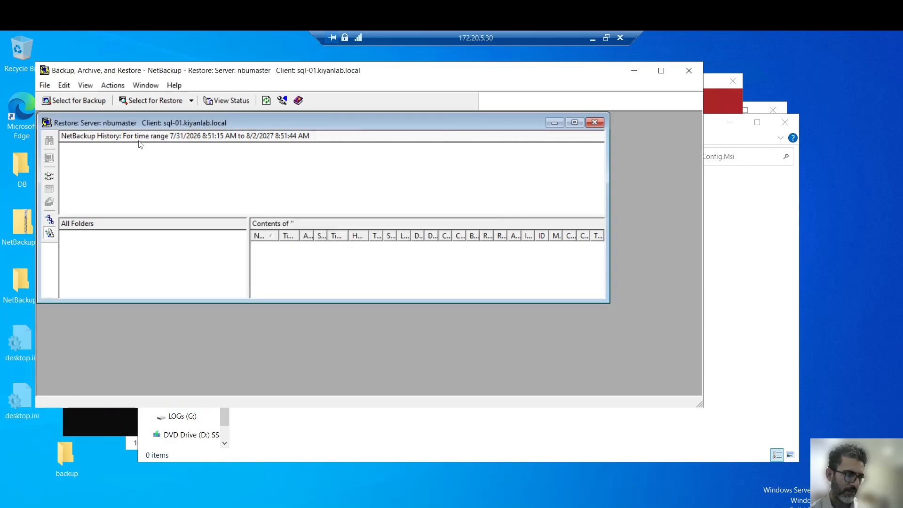
Step: Set the source client for restores to sql-01 and load its backup history
{"action": "left_click", "coordinate": [45, 85]}
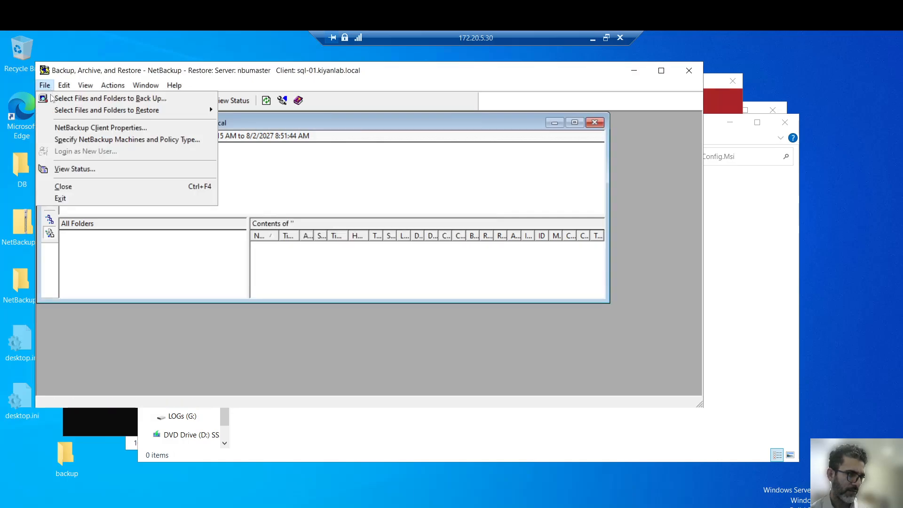
{"action": "left_click", "coordinate": [151, 140]}
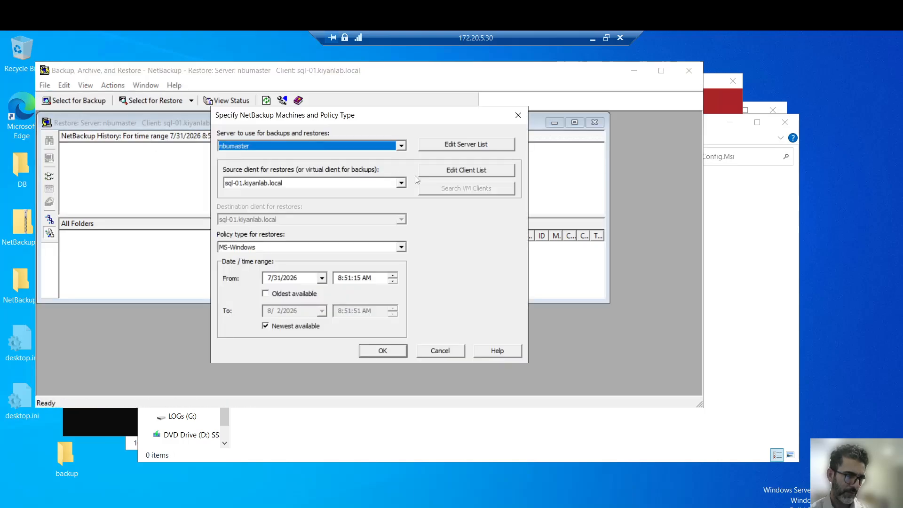
{"action": "left_click", "coordinate": [401, 183]}
{"action": "left_click", "coordinate": [346, 202]}
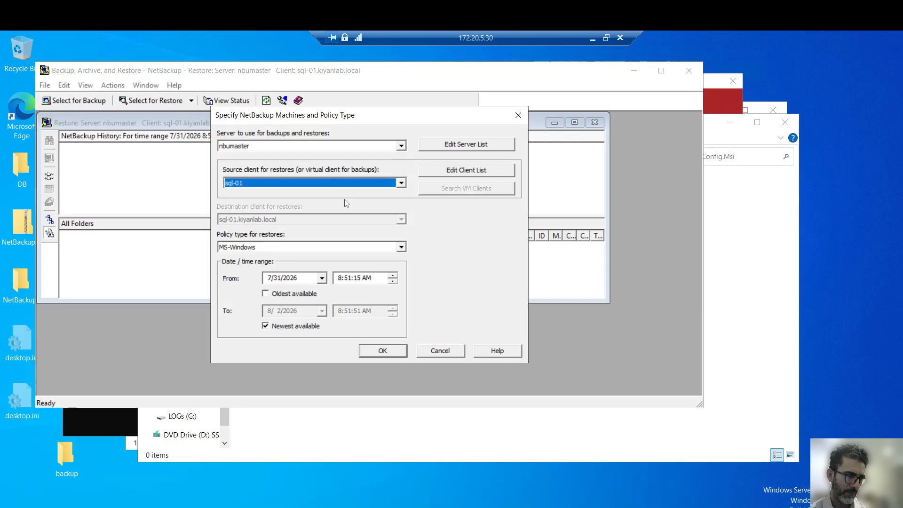
{"action": "left_click", "coordinate": [383, 351]}
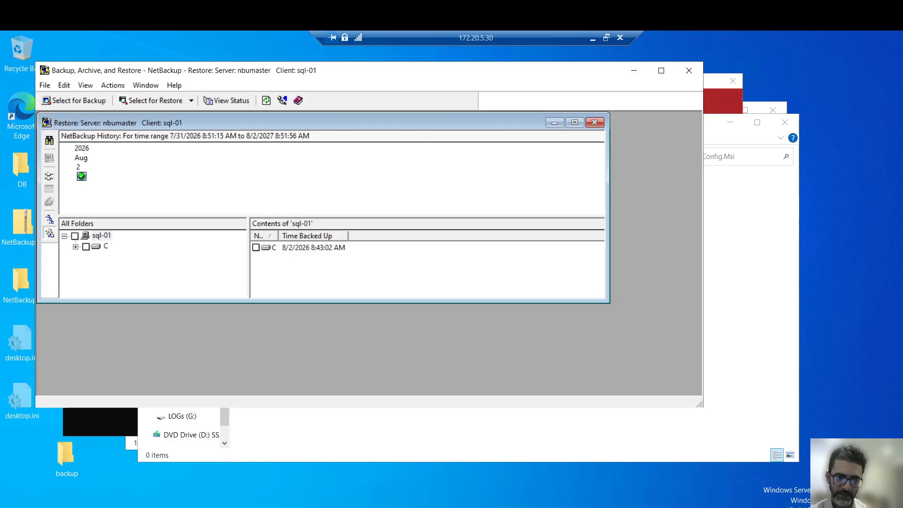
Step: Set the server's time zone to (UTC+03:00) Kuwait, Riyadh in the date and time settings, and close them
{"action": "left_click", "coordinate": [868, 505]}
{"action": "left_click", "coordinate": [868, 506]}
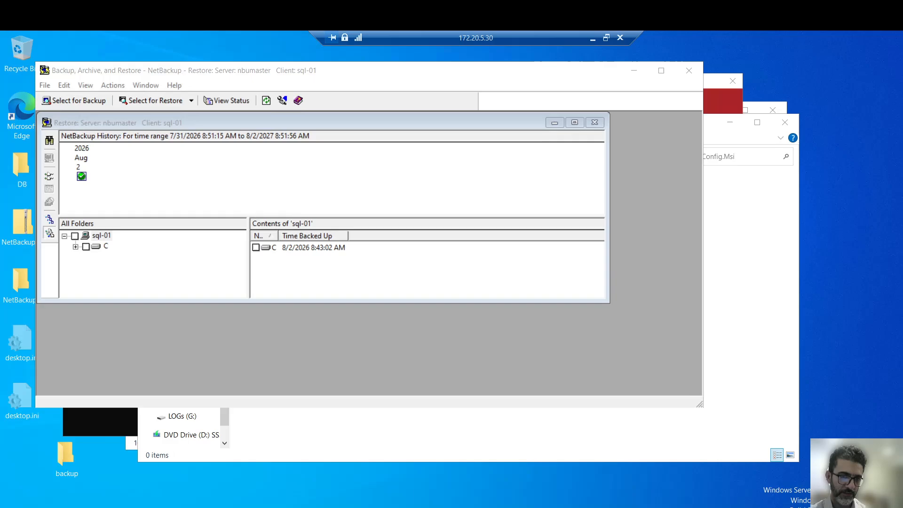
{"action": "left_click", "coordinate": [868, 506]}
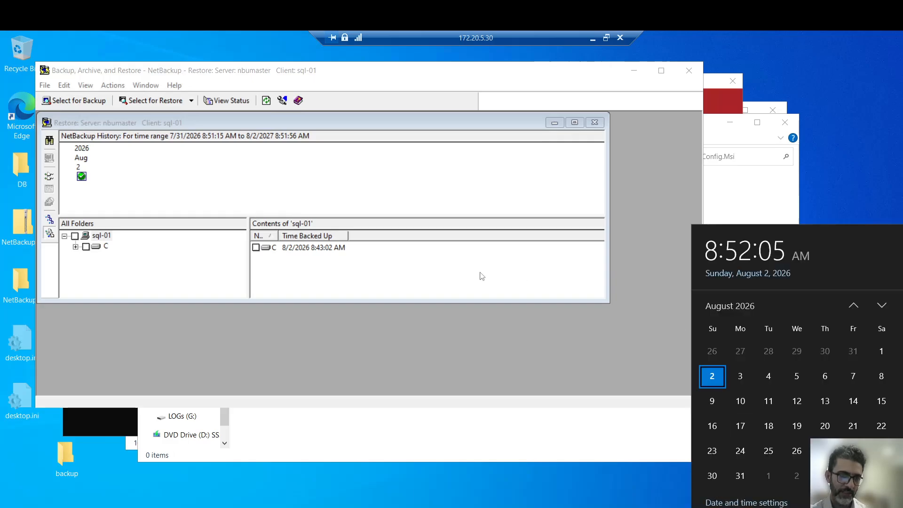
{"action": "left_click", "coordinate": [491, 238]}
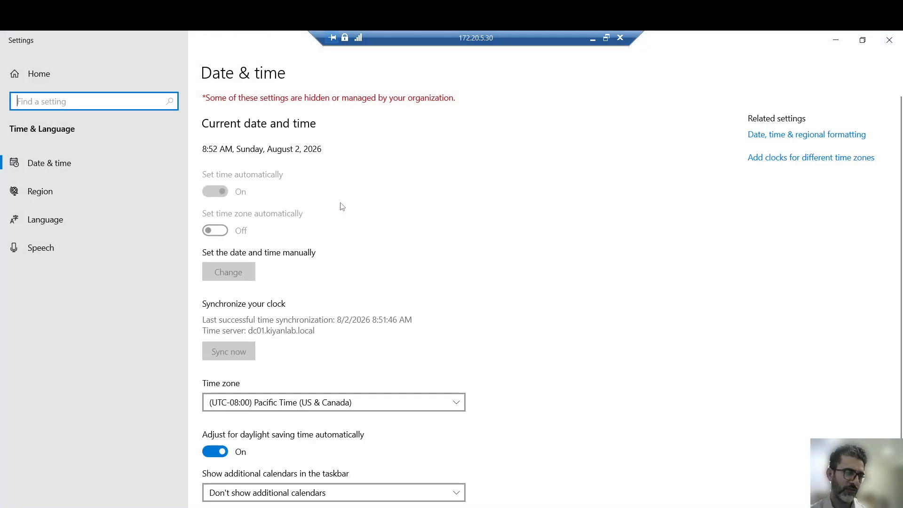
{"action": "left_click", "coordinate": [458, 403]}
{"action": "left_click_drag", "start_coordinate": [459, 245], "coordinate": [464, 373]}
{"action": "left_click", "coordinate": [315, 335]}
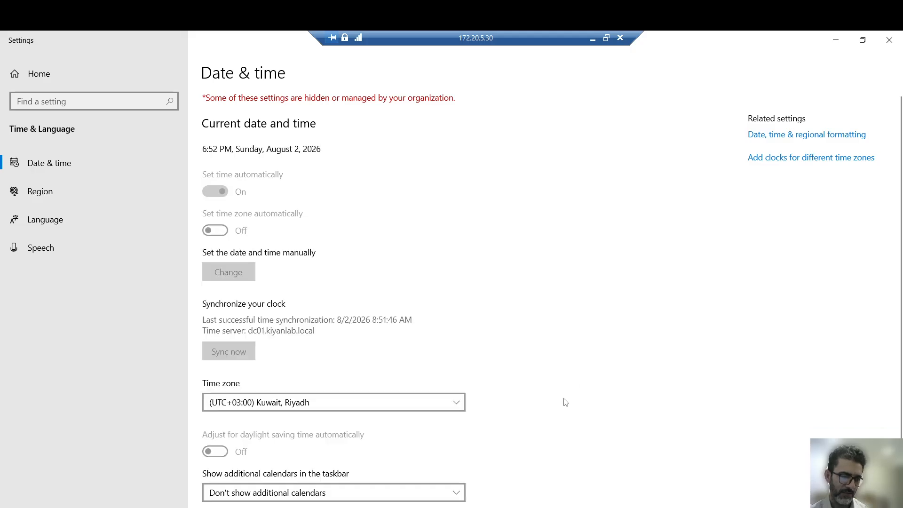
{"action": "scroll", "coordinate": [565, 402], "scroll_direction": "down", "scroll_amount": 2}
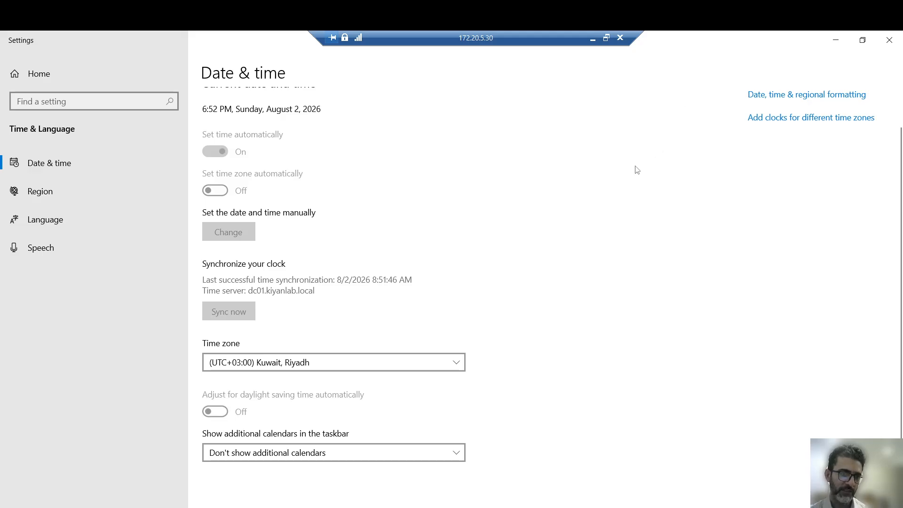
{"action": "left_click", "coordinate": [888, 42]}
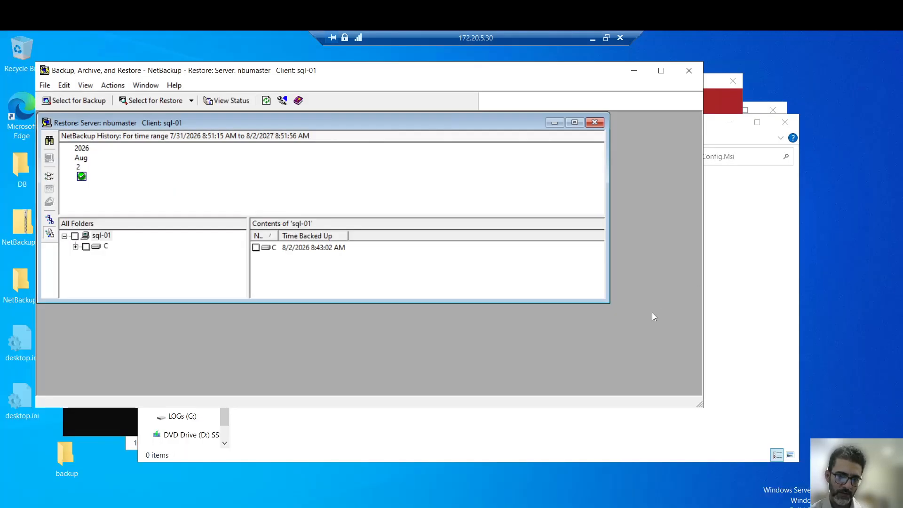
Step: Expand the C drive in sql-01's backup and mark the Config.Msi folder for restore
{"action": "left_click", "coordinate": [75, 247]}
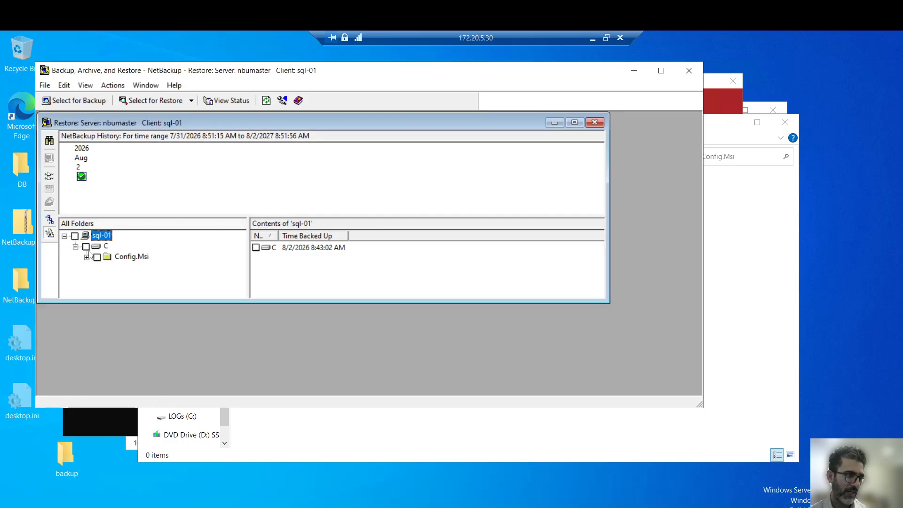
{"action": "left_click", "coordinate": [86, 257]}
{"action": "left_click", "coordinate": [97, 257]}
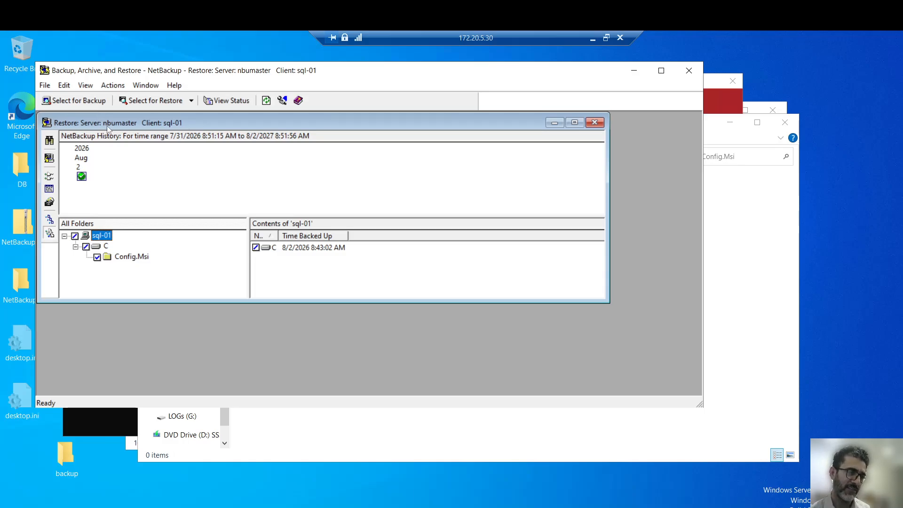
{"action": "left_click", "coordinate": [109, 177]}
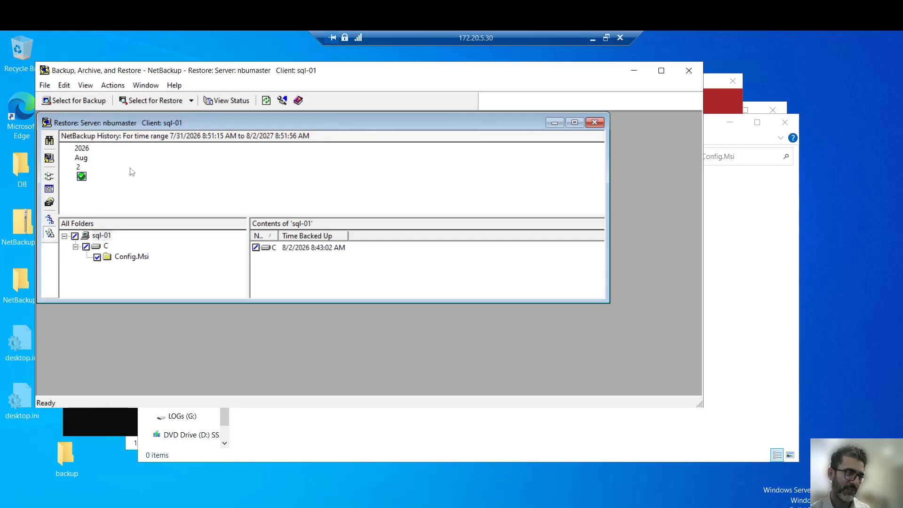
Step: Close the restore window, Backup, Archive, and Restore, and the Veritas Media Kit Browser
{"action": "left_click", "coordinate": [594, 123]}
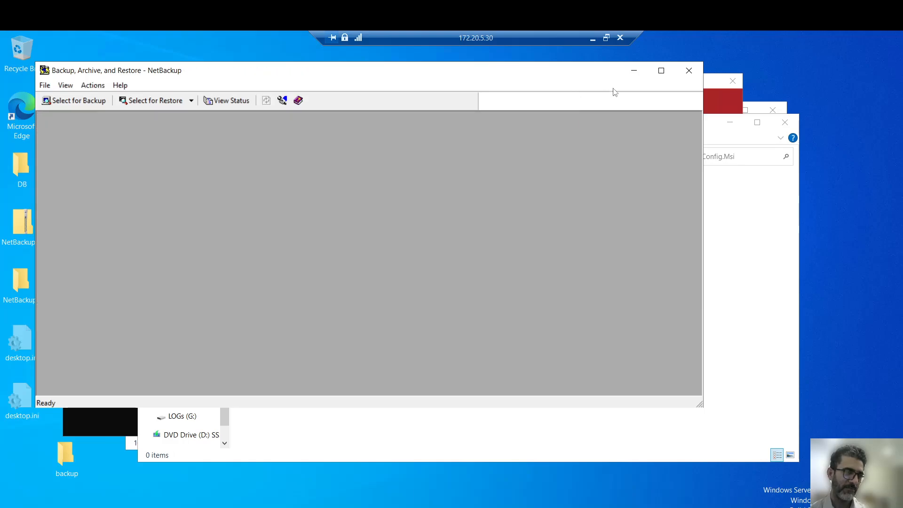
{"action": "left_click", "coordinate": [690, 72]}
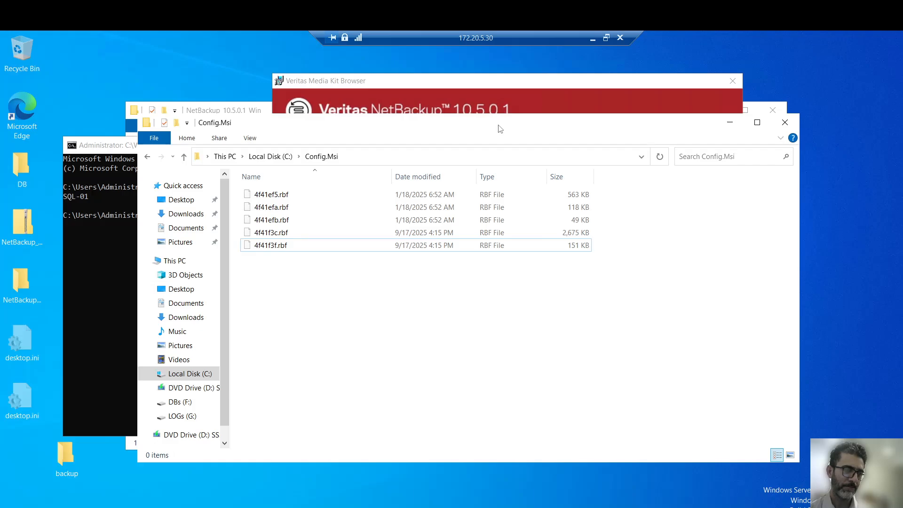
{"action": "left_click", "coordinate": [509, 83]}
{"action": "left_click", "coordinate": [732, 81]}
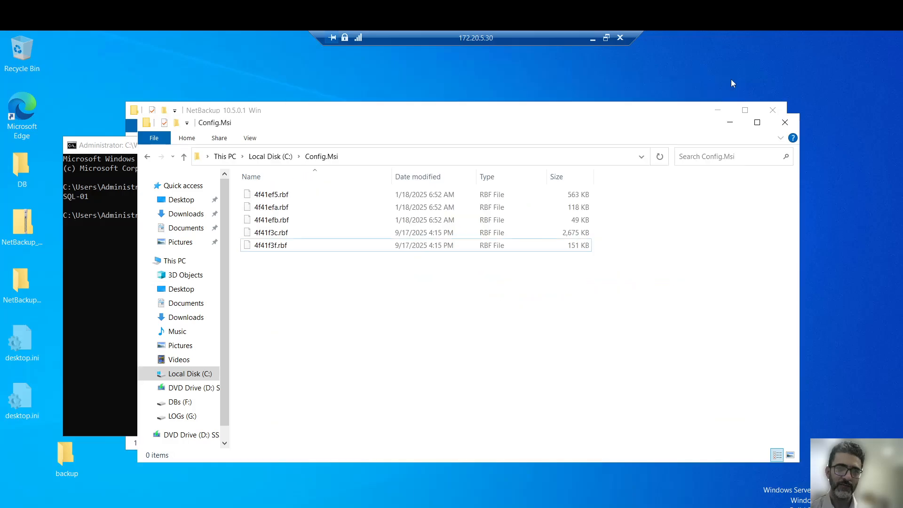